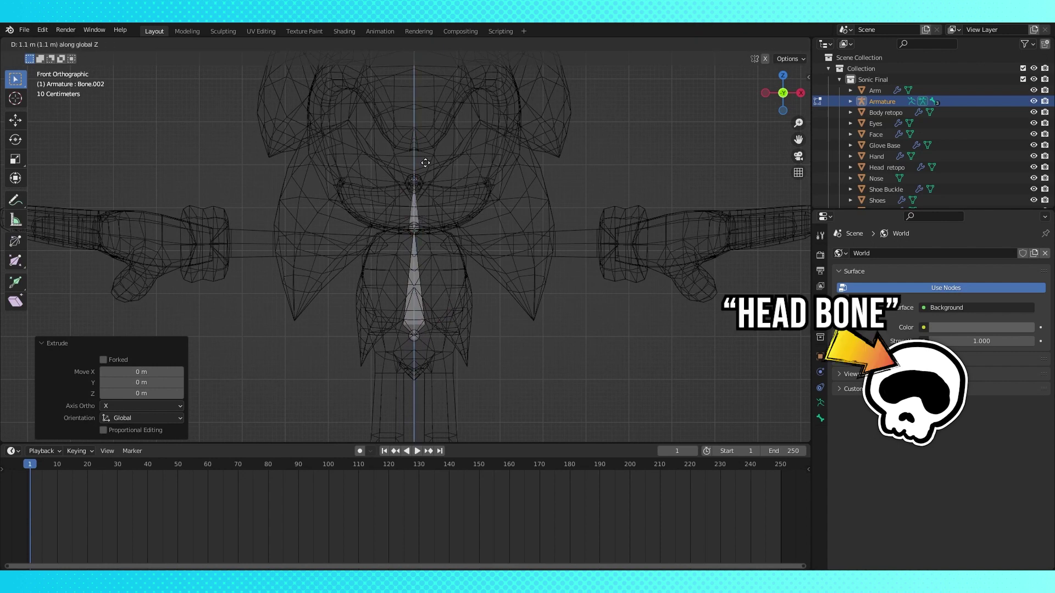
Place the head bone's tip in the upper head, and subdivide the spine bone with 2 cuts.
left_click(427, 94)
middle_click_drag(453, 116, 518, 264)
left_click(413, 280)
key("KP_1")
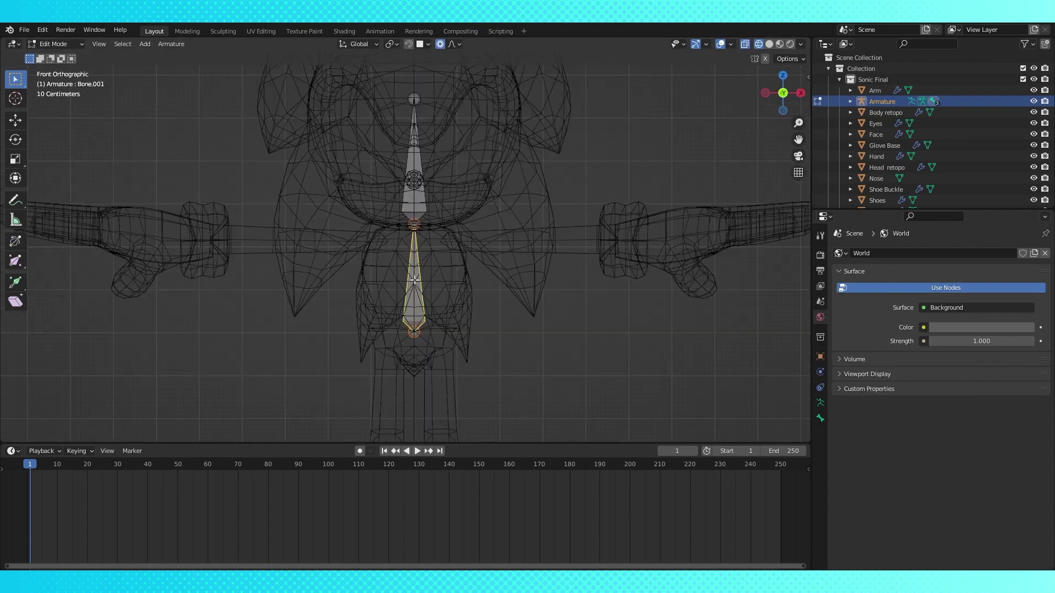
scroll(414, 280, "up", 2)
key("F3")
type("sub")
left_click(503, 301)
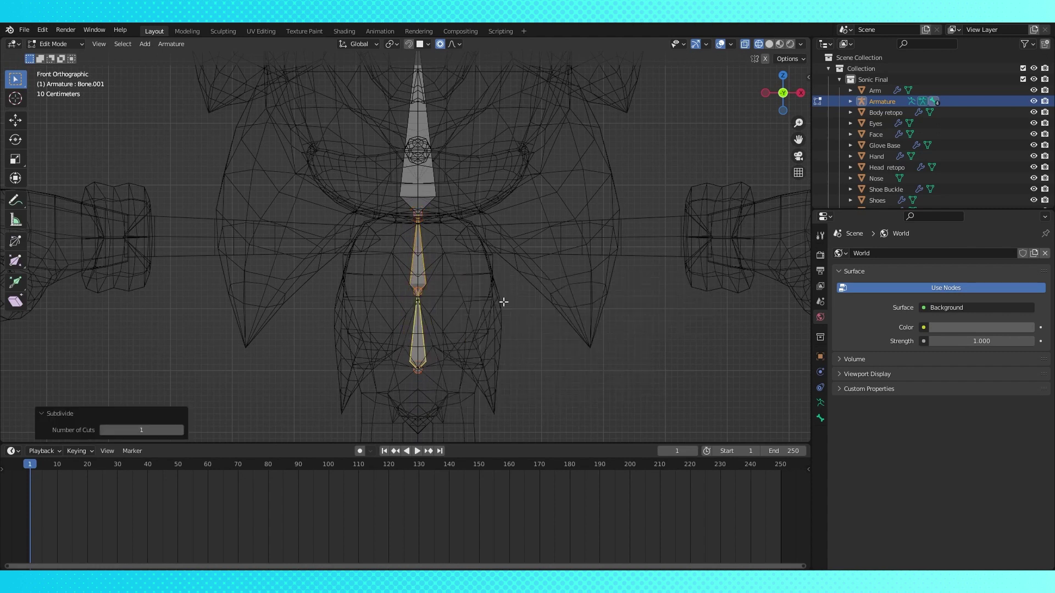
left_click(180, 430)
scroll(544, 399, "down", 3)
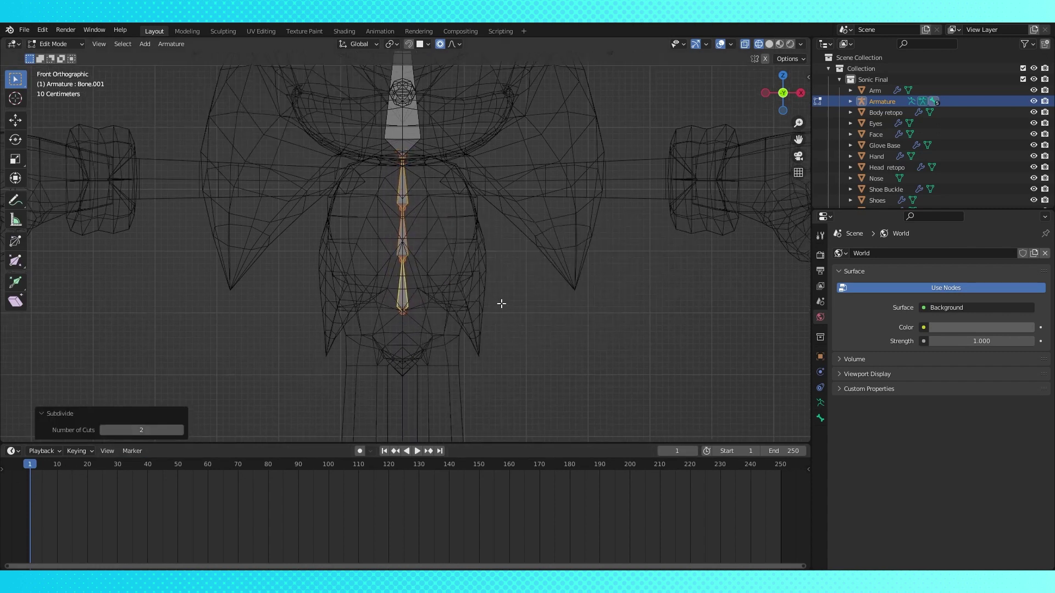
Extrude a hip bone from the spine's base to the character's left hip joint, about 0.6 m along X and -0.42 m along Z.
scroll(507, 231, "down", 1)
middle_click_drag(399, 271, 413, 234, "shift")
left_click(415, 223)
scroll(414, 222, "up", 2)
key("KP_1")
scroll(472, 220, "up", 3)
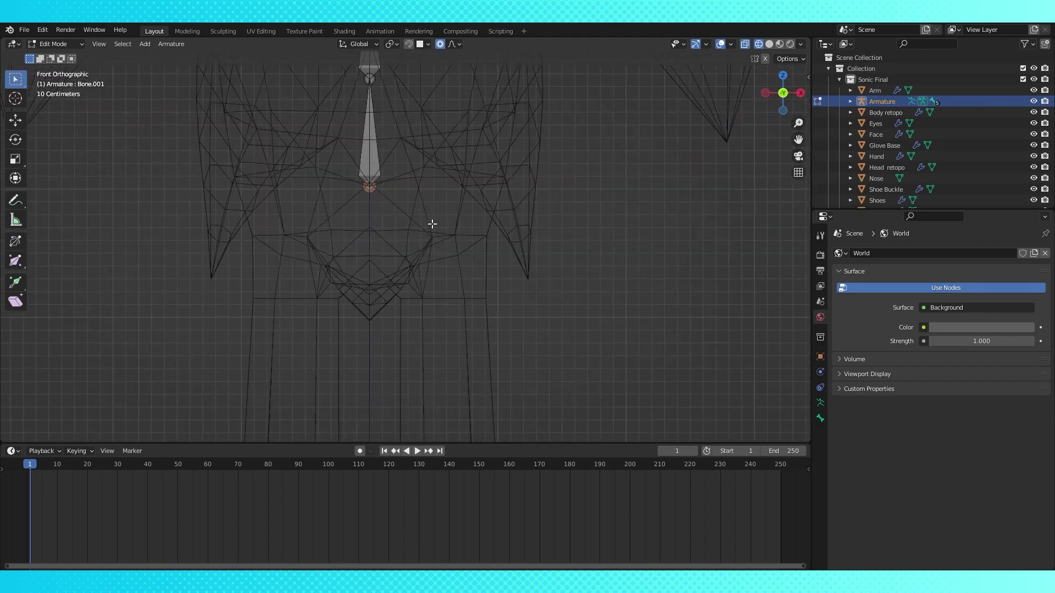
middle_click_drag(429, 224, 416, 217, "shift")
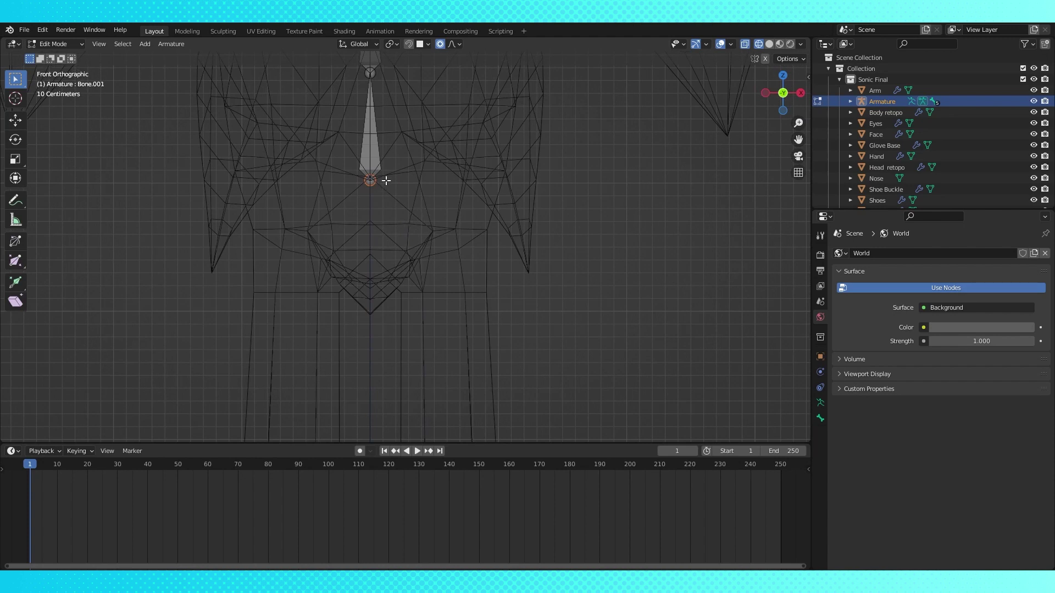
key("e")
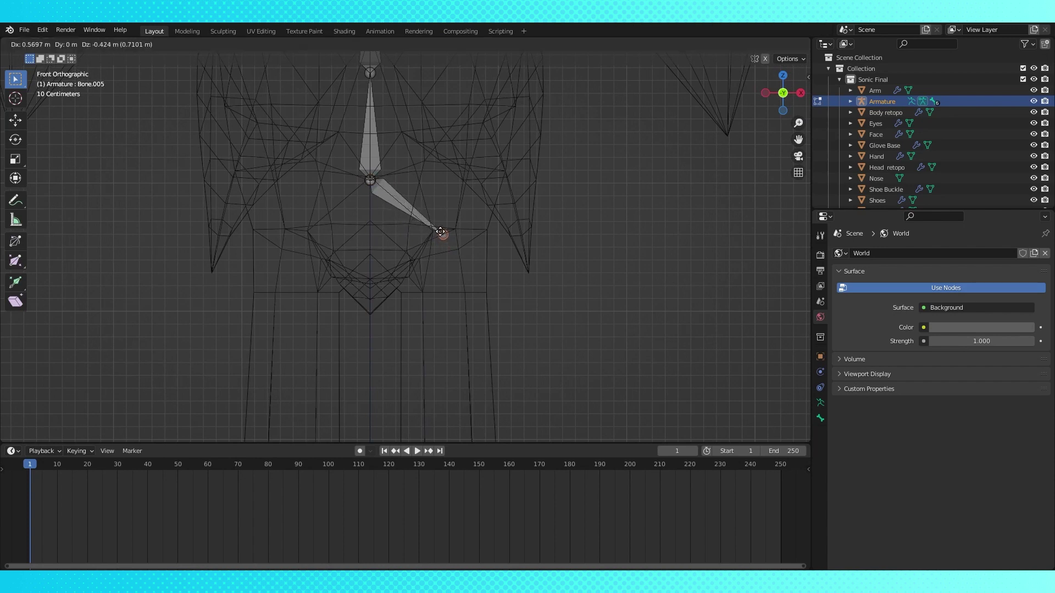
left_click(442, 233)
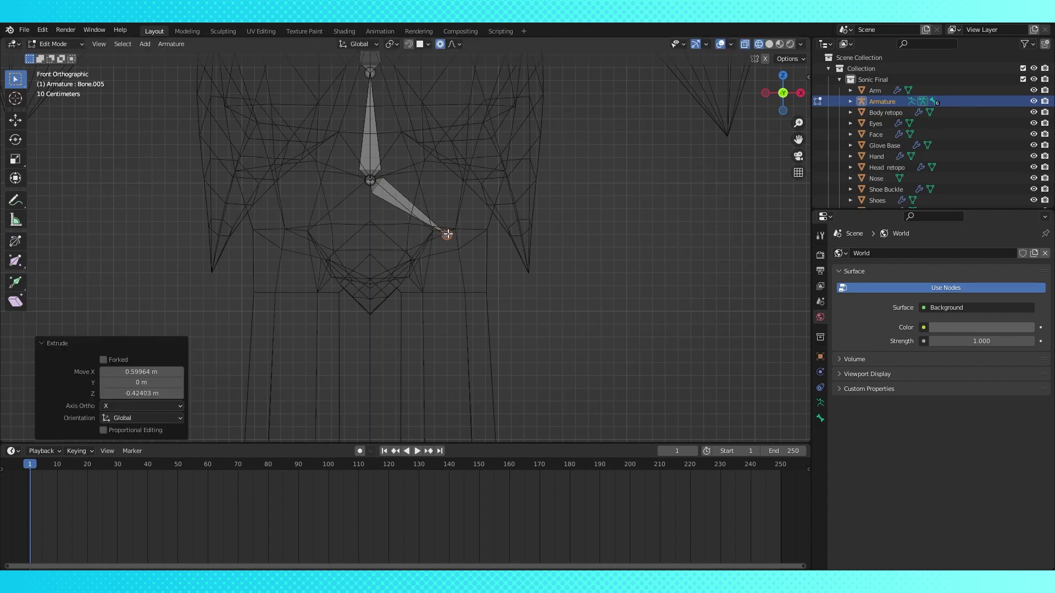
Extrude a leg bone from the hip bone's end straight down along Z, about 5.34 m, to the ankle.
scroll(461, 203, "down", 4)
middle_click_drag(457, 218, 454, 172, "shift")
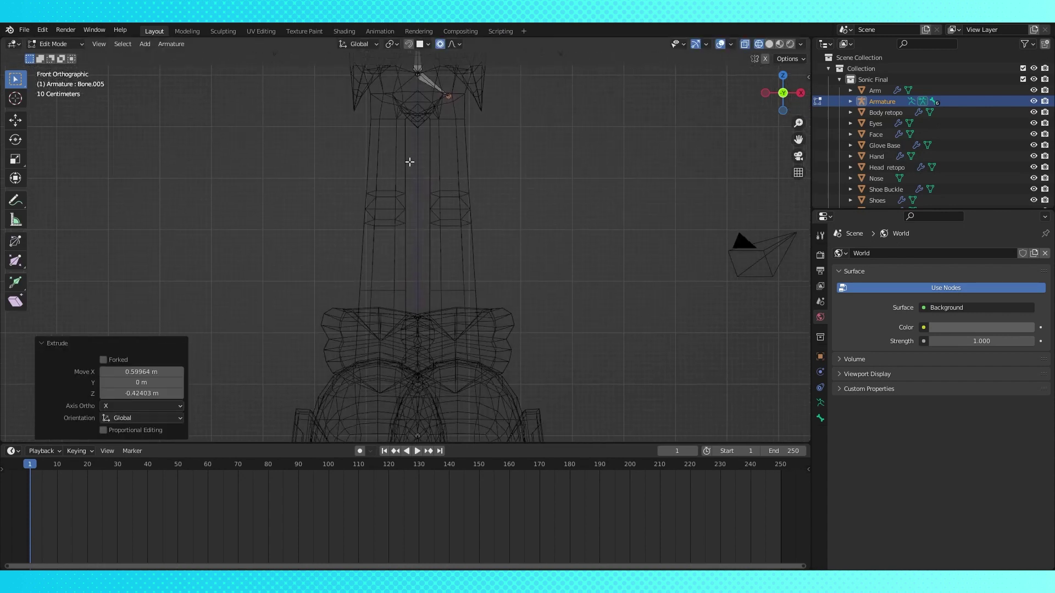
key("e")
right_click(449, 108)
key("g")
key("z")
left_click(453, 389)
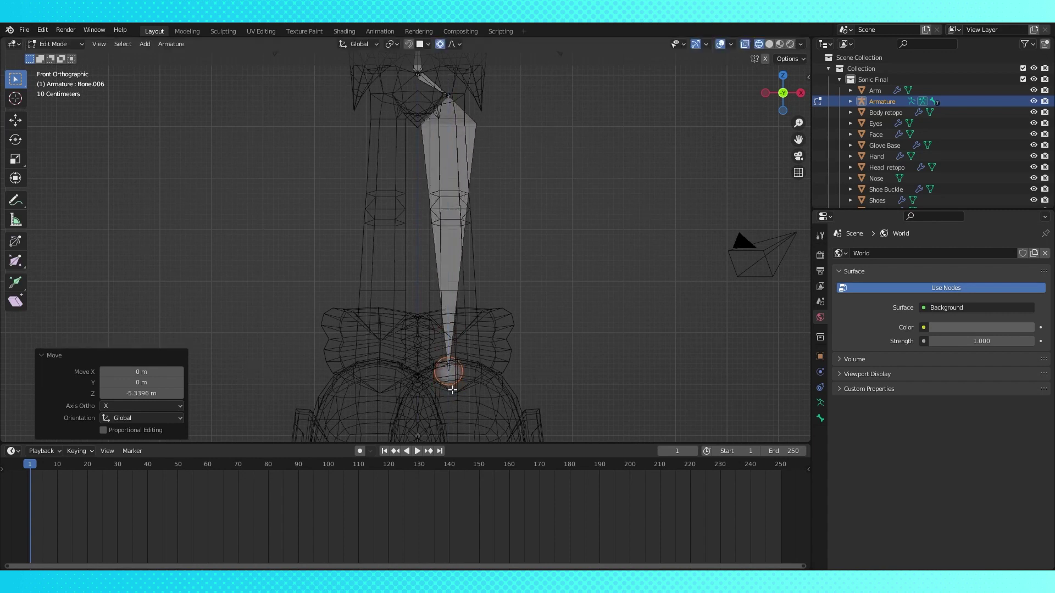
Shift the leg bone about 0.05 m along X to centre it in the leg mesh.
left_click(451, 128)
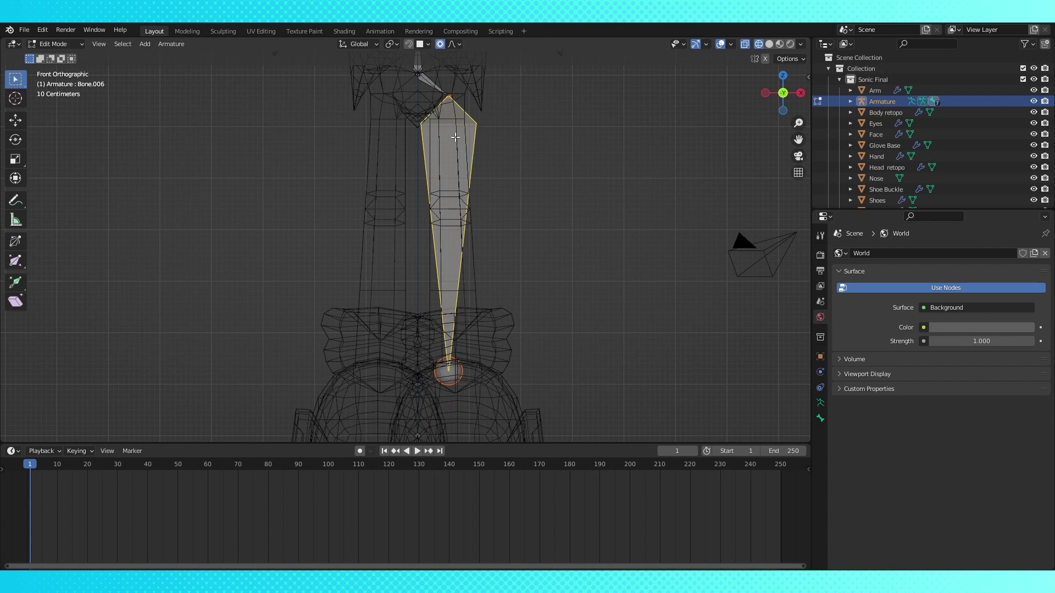
key("g")
key("x")
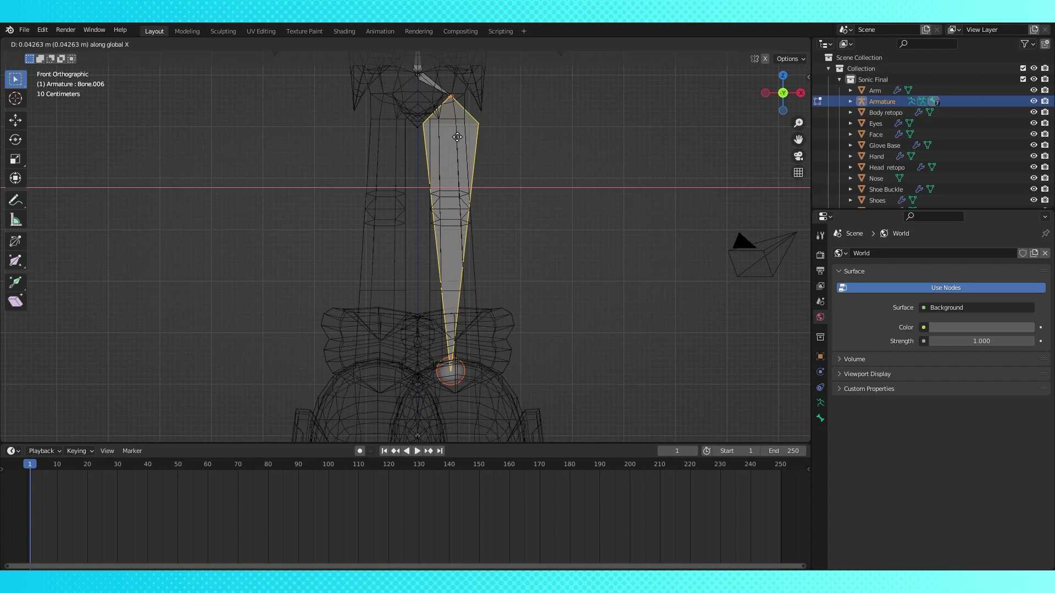
left_click(458, 137)
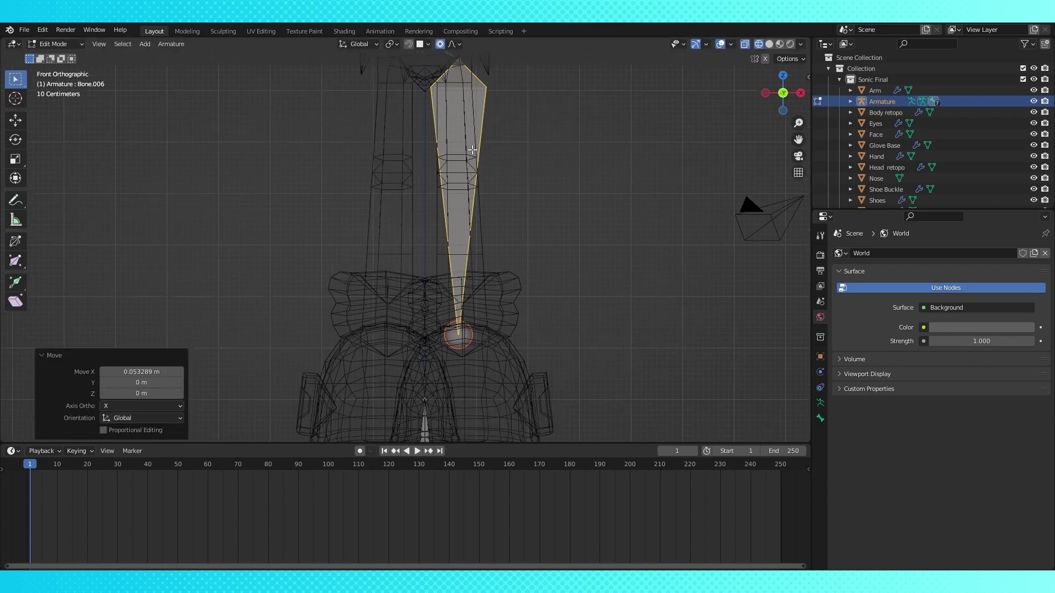
Subdivide the leg bone with 1 cut to make separate thigh and shin bones.
scroll(478, 185, "down", 3)
middle_click_drag(479, 185, 455, 237)
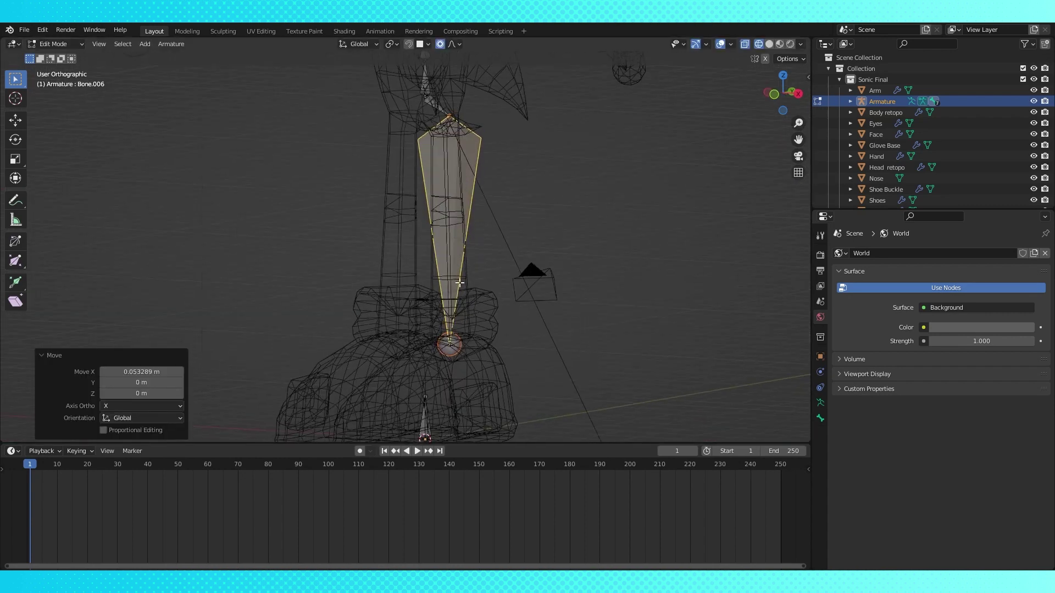
left_click(447, 355)
middle_click_drag(448, 354, 486, 348)
left_click(451, 265)
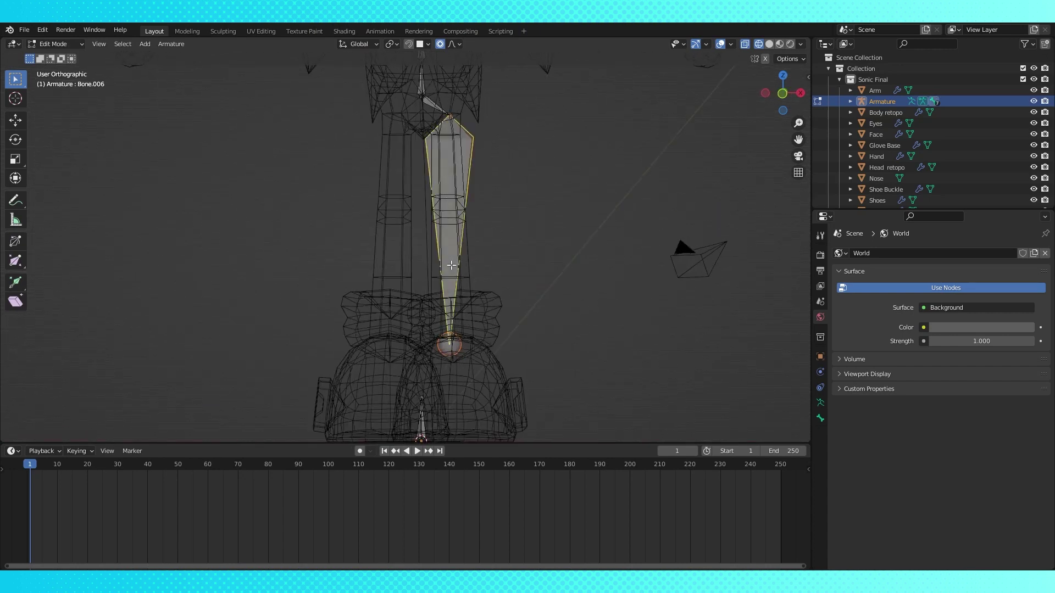
key("KP_1")
key("F3")
left_click(507, 287)
scroll(506, 283, "up", 2)
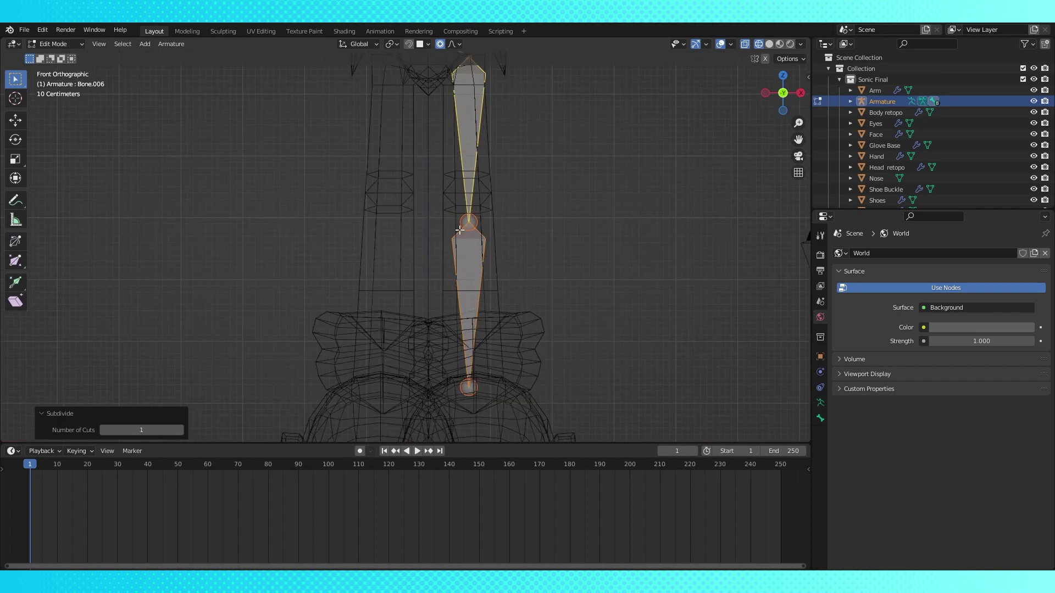
Raise the knee joint about 0.48 m along Z to the mesh's knee loops, and fine-tune its position in the side view.
left_click(469, 223)
middle_click_drag(470, 222, 463, 255, "shift")
key("g")
key("z")
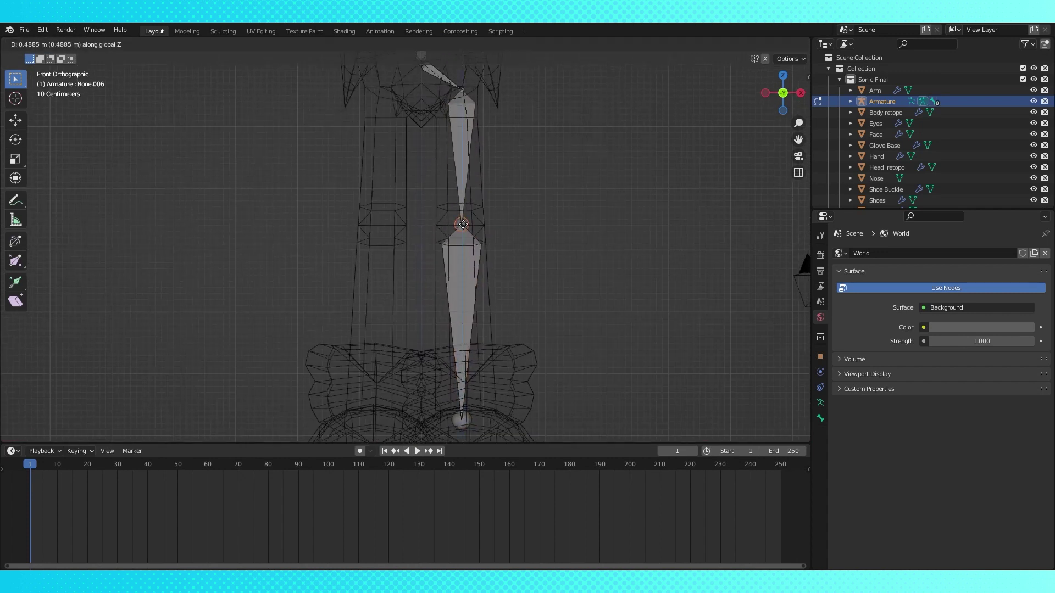
left_click(463, 226)
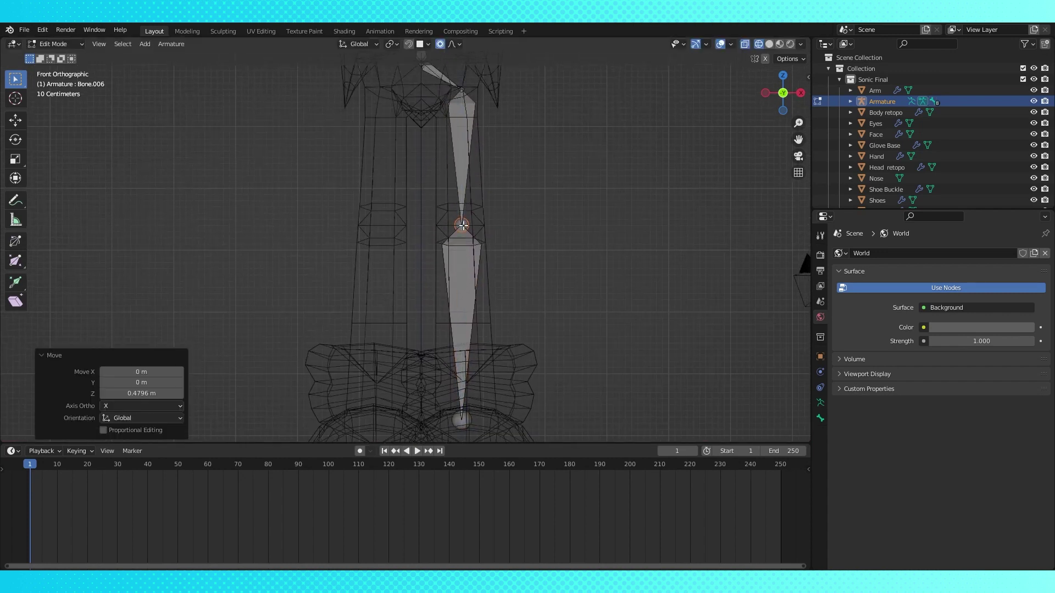
key("KP_3")
key("KP_1")
key("KP_3")
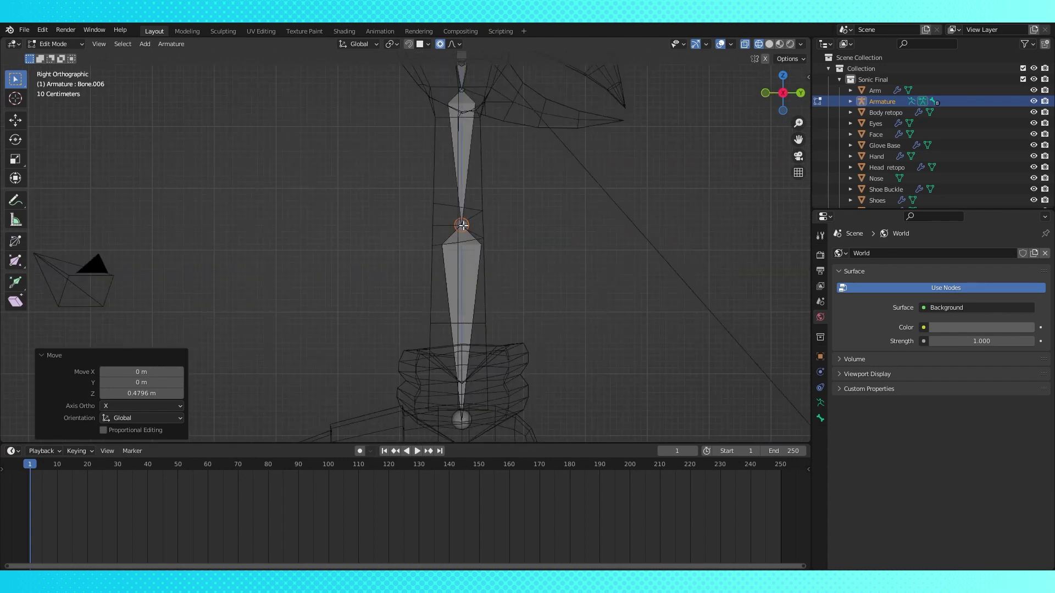
key("g")
key("z")
left_click(468, 229)
Lower the ankle joint at the shin bone's end about 0.2 m along Z into the shoe.
middle_click_drag(470, 242, 476, 216, "shift")
scroll(412, 214, "down", 3)
middle_click_drag(451, 316, 510, 248, "shift")
left_click(457, 282)
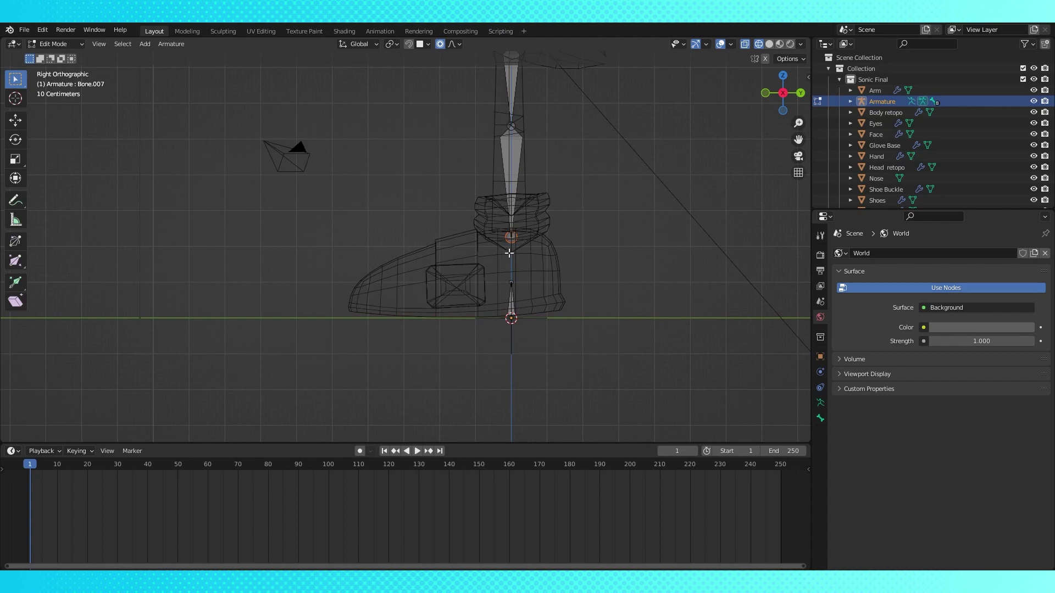
key("g")
key("z")
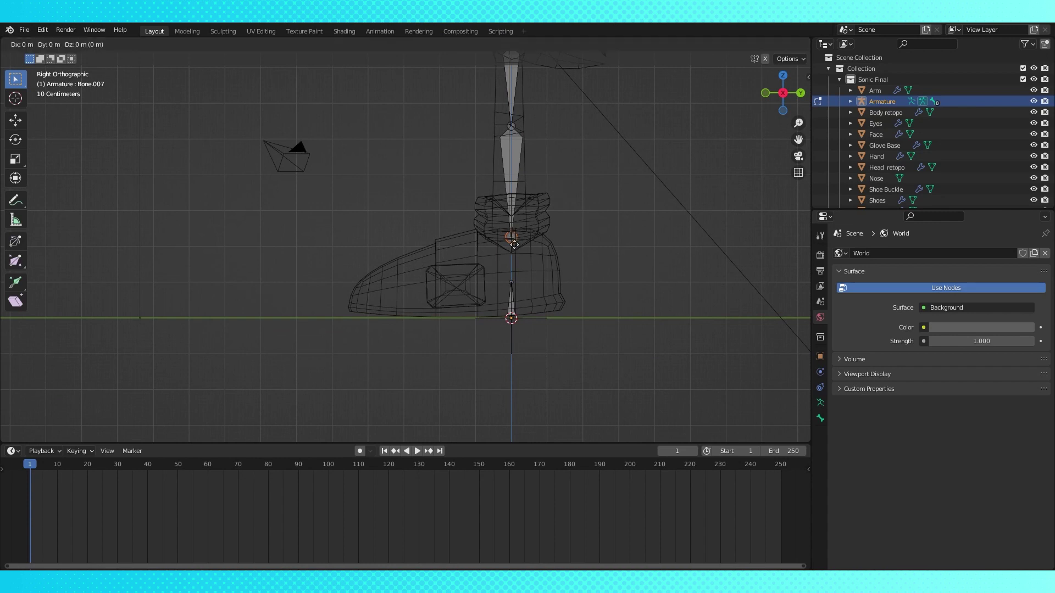
left_click(514, 252)
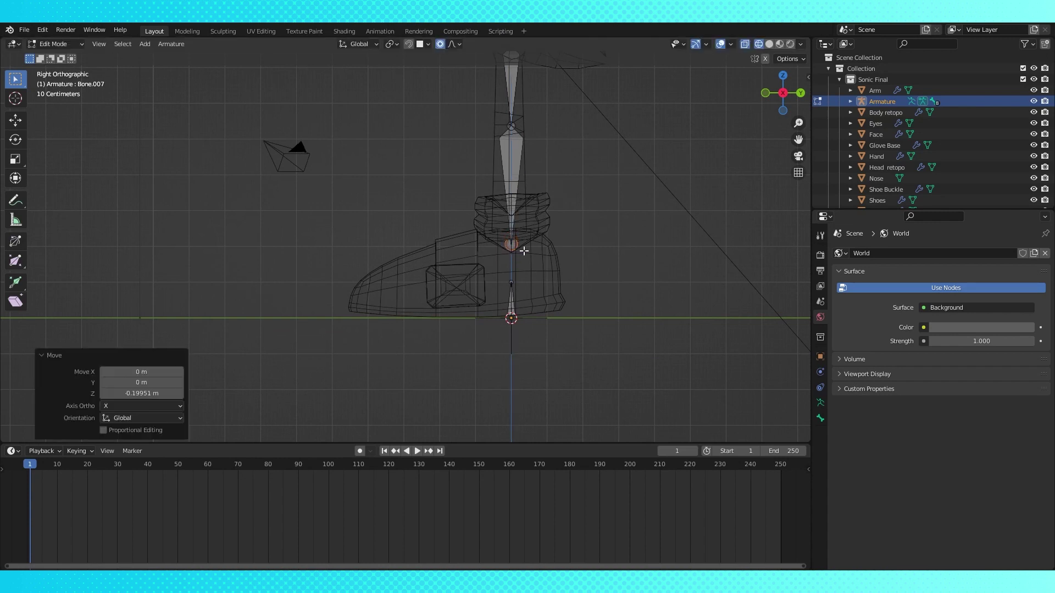
Extrude a foot bone from the ankle to the ball of the shoe, plus a toe bone about 1.29 m forward along Y.
key("e")
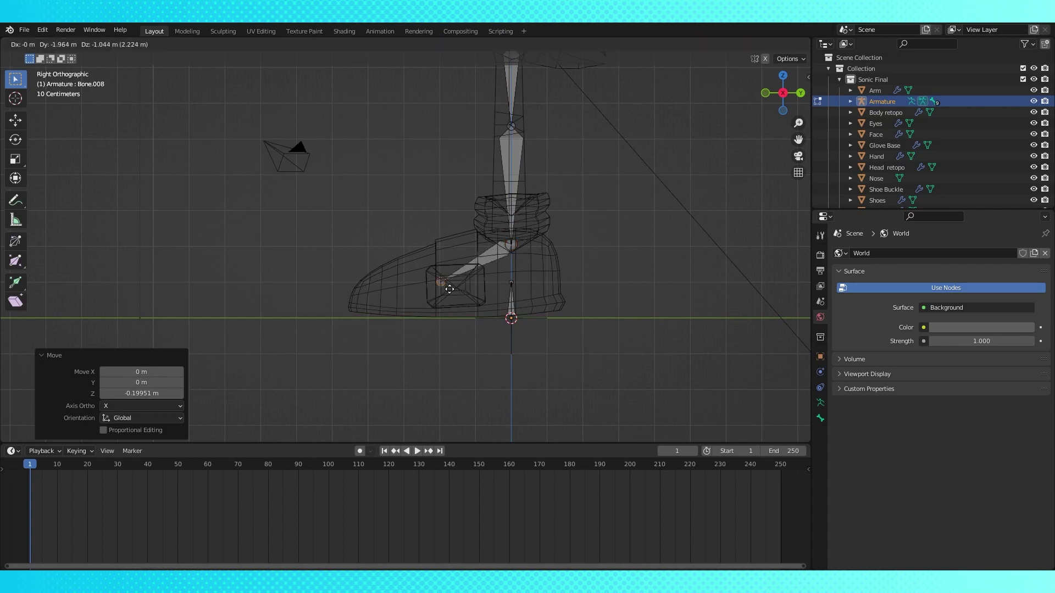
left_click(434, 297)
key("e")
key("y")
left_click(379, 301)
Extrude a shoulder bone from the joint at the head bone's base, about 0.49 m along X and -0.4 m along Z.
middle_click_drag(379, 300, 483, 323, "shift")
scroll(477, 306, "up", 3)
key("KP_1")
scroll(433, 286, "up", 2)
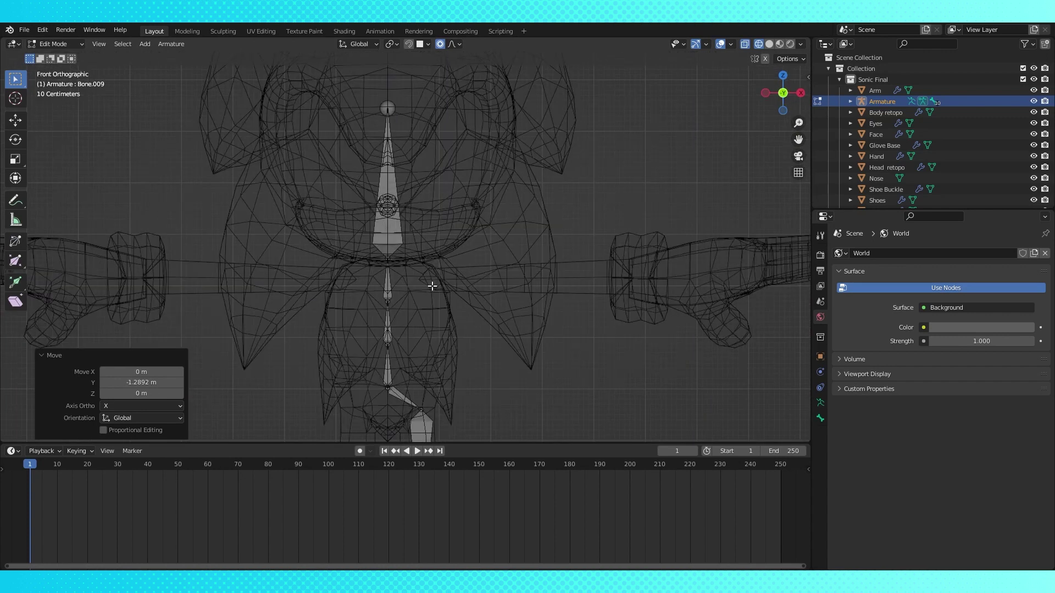
left_click(383, 251)
scroll(408, 229, "up", 2)
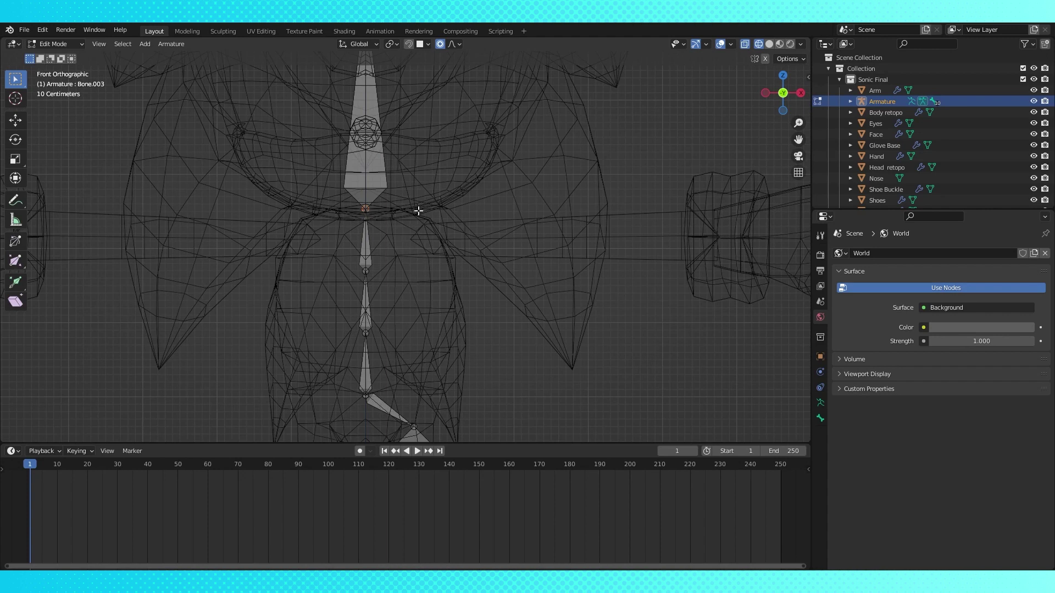
key("e")
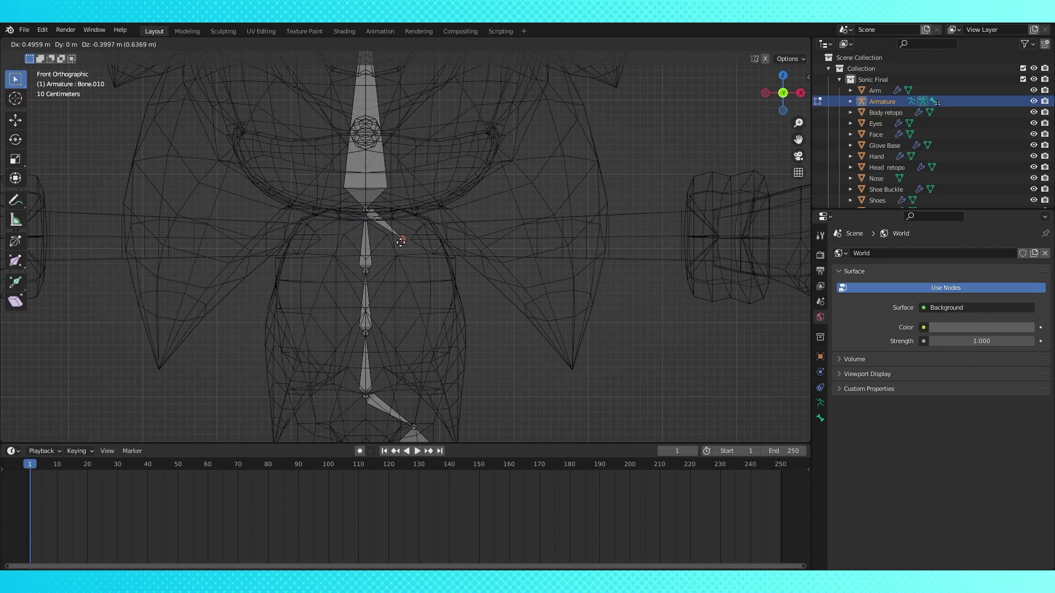
left_click(399, 242)
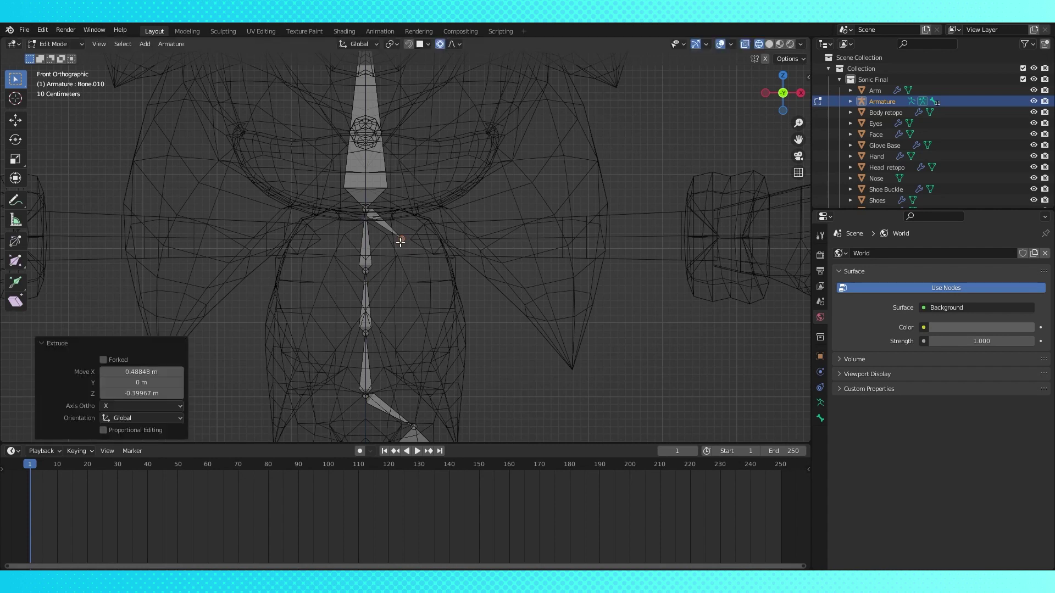
Extrude an arm bone from the shoulder bone's end about 4.68 m along X to the wrist.
right_click(400, 242)
scroll(400, 243, "down", 2)
middle_click_drag(433, 239, 383, 251, "shift")
key("e")
key("x")
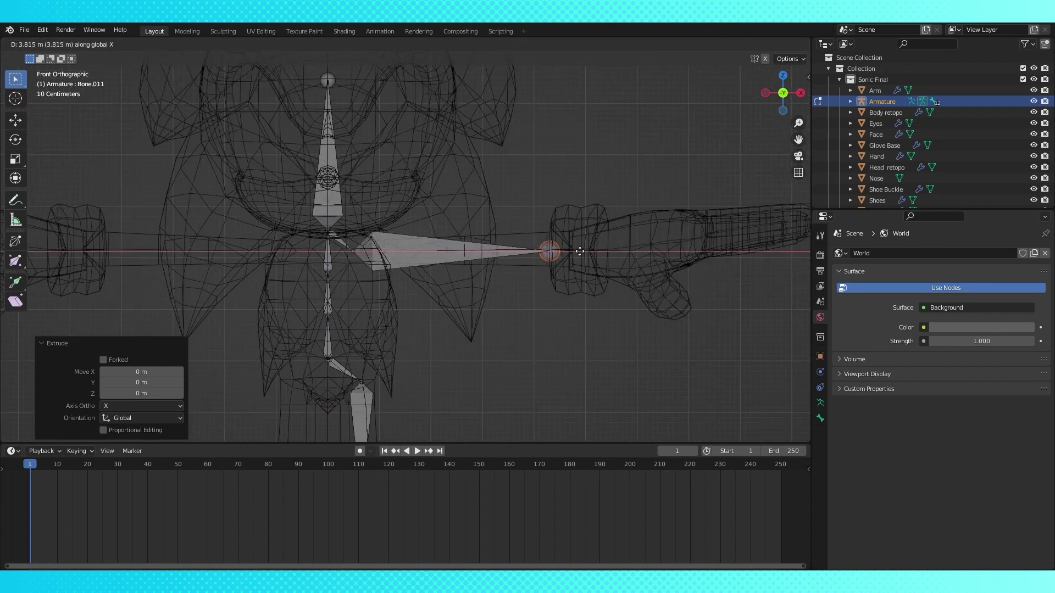
left_click(624, 248)
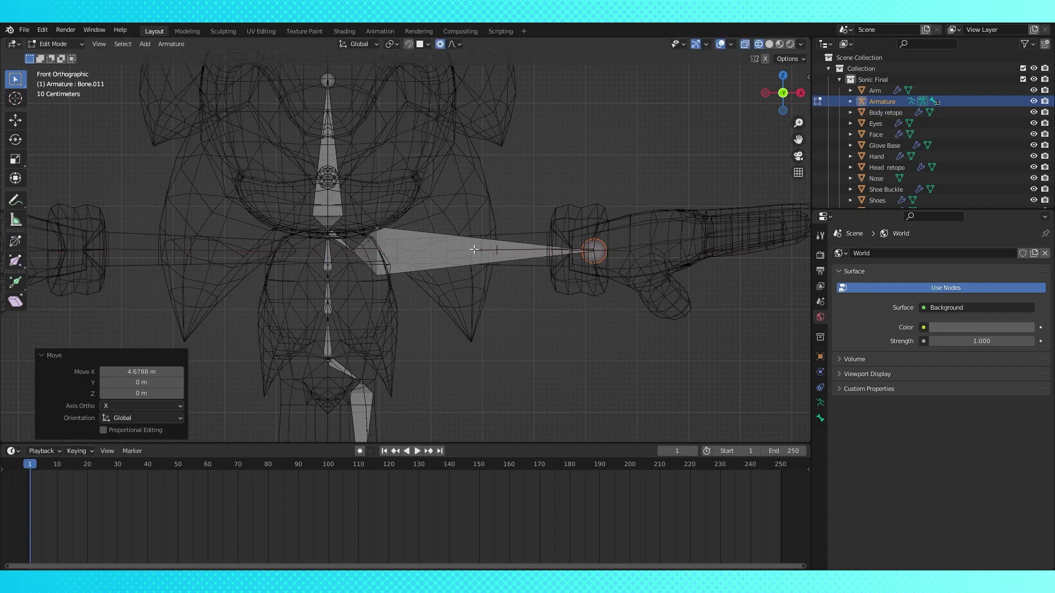
Subdivide the arm bone with 1 cut to create an elbow joint, and select that joint.
left_click(473, 249)
key("F3")
left_click(523, 269)
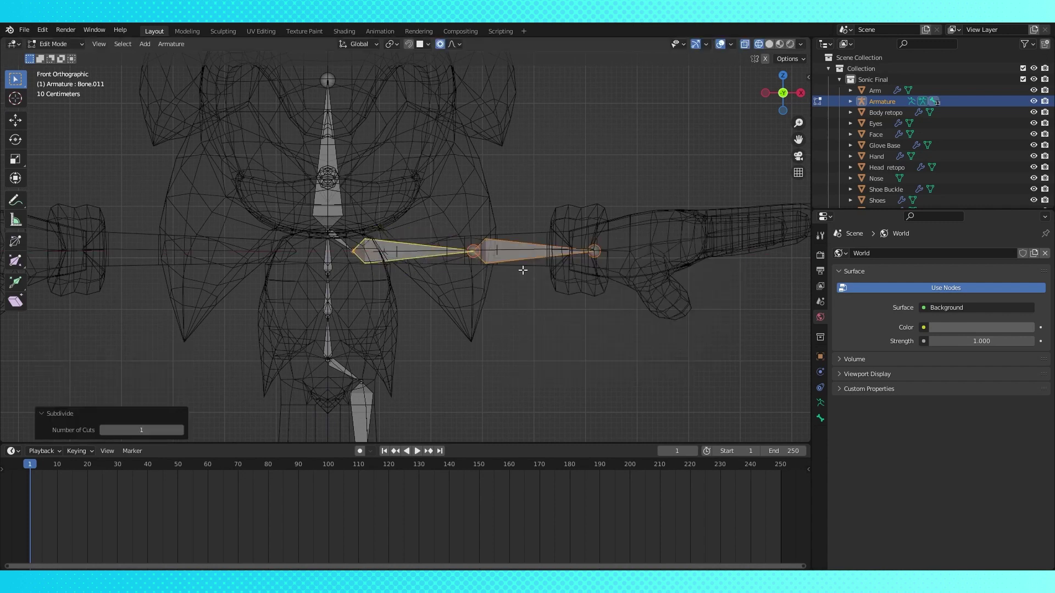
left_click(475, 251)
middle_click_drag(476, 256, 487, 226)
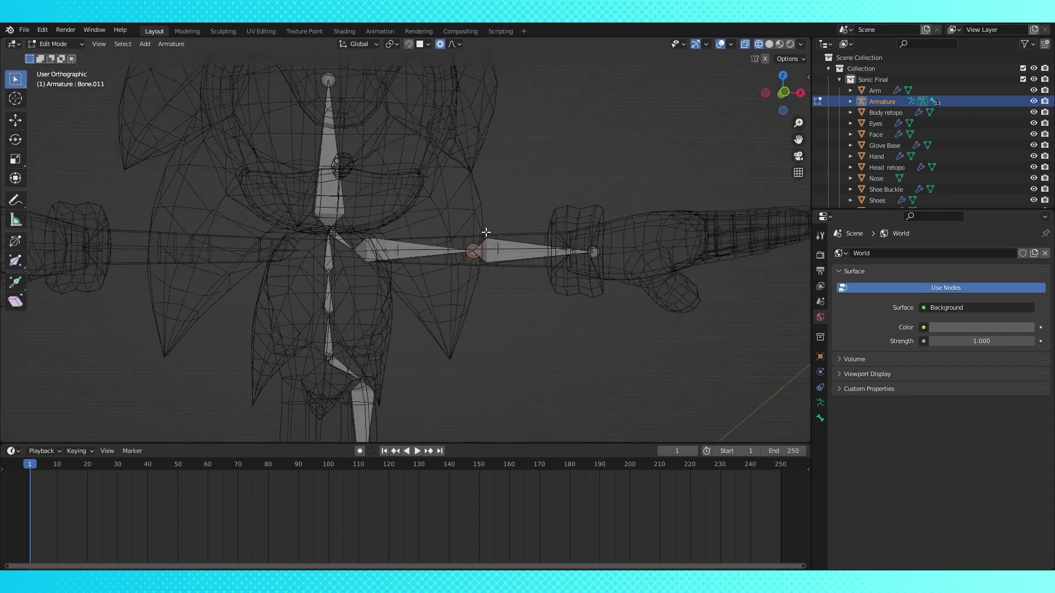
Subdivide the upper arm bone between the shoulder and the elbow in the front view.
left_click(394, 250)
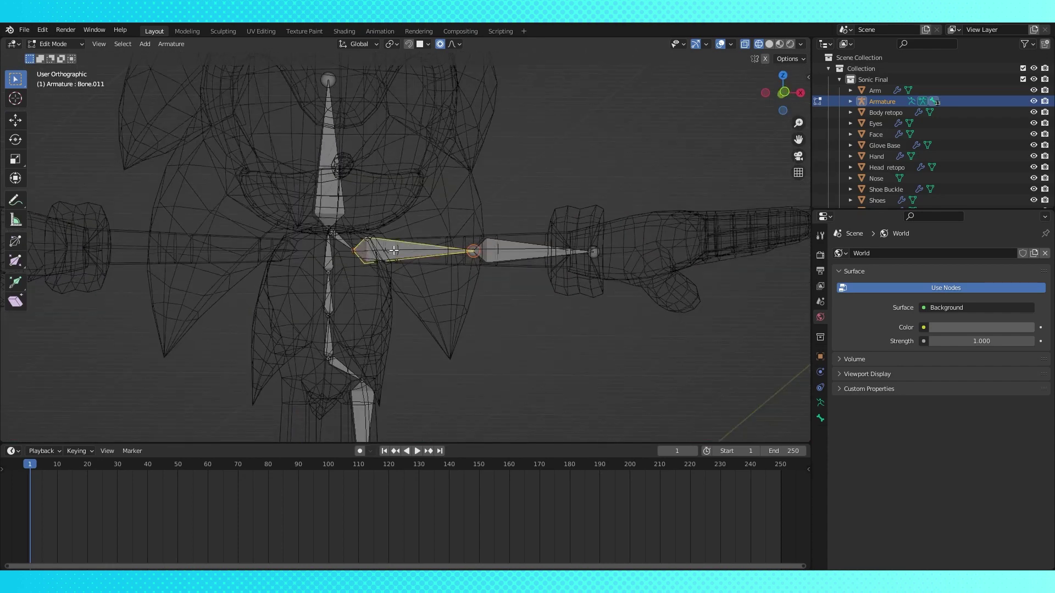
key("KP_1")
key("F3")
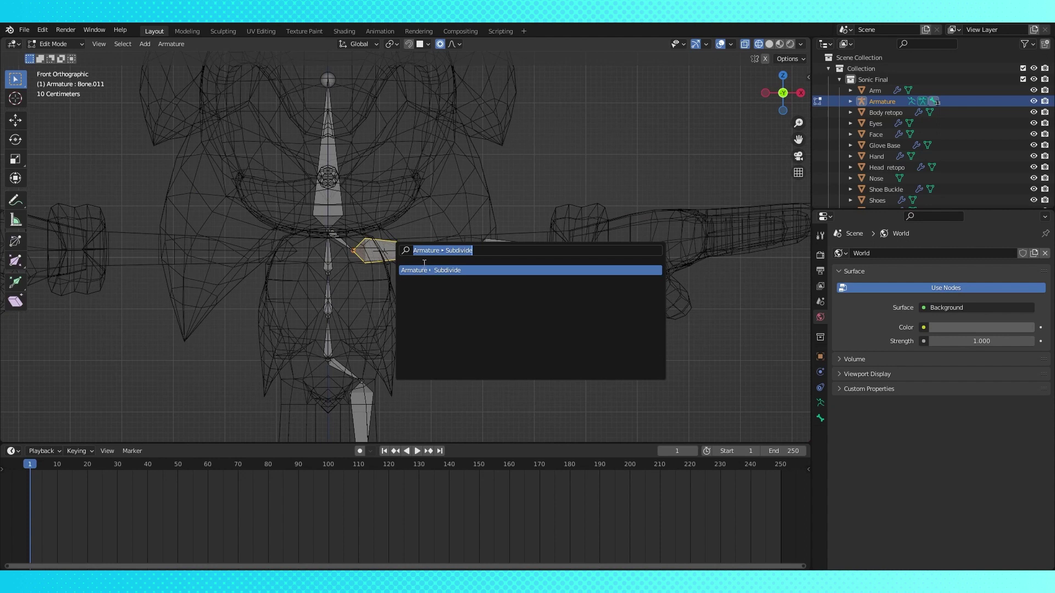
left_click(444, 275)
Move the new upper arm joint about 0.85 m along X toward the body, close to the shoulder bone.
scroll(422, 251, "up", 2)
left_click(422, 252)
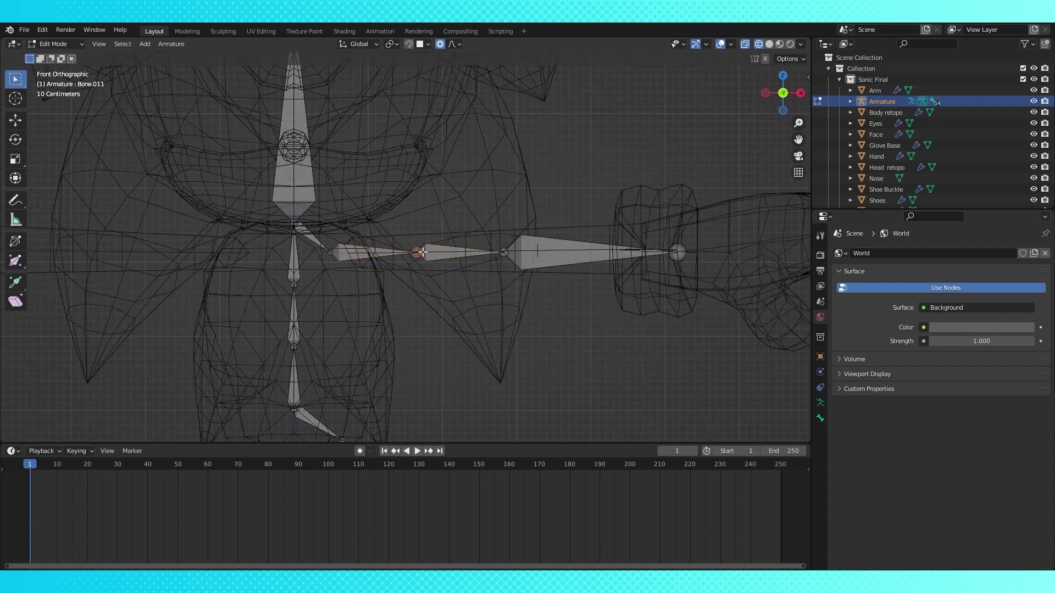
key("g")
key("x")
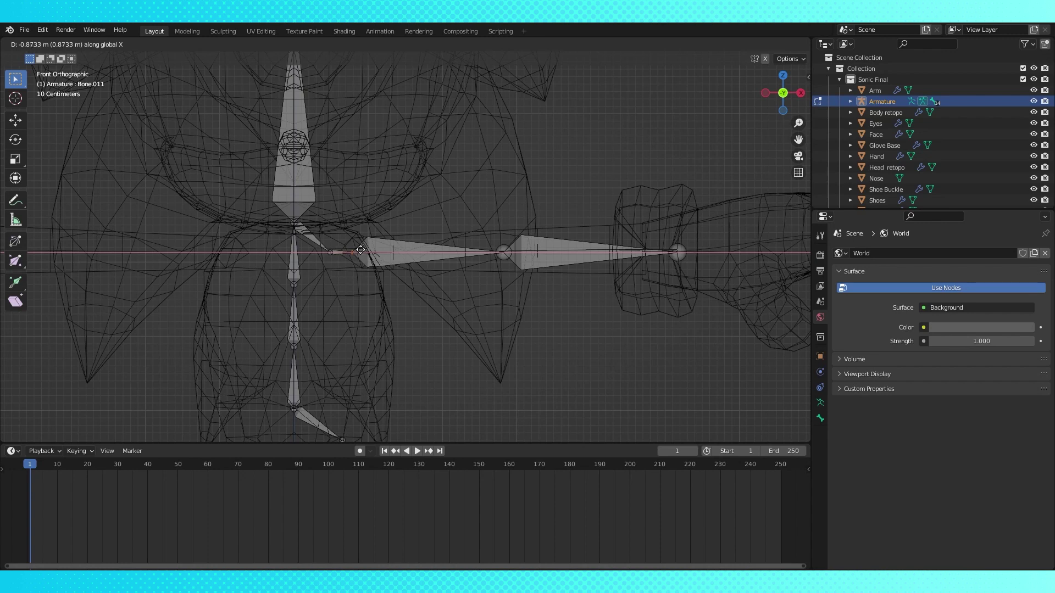
left_click(360, 250)
scroll(384, 229, "up", 1)
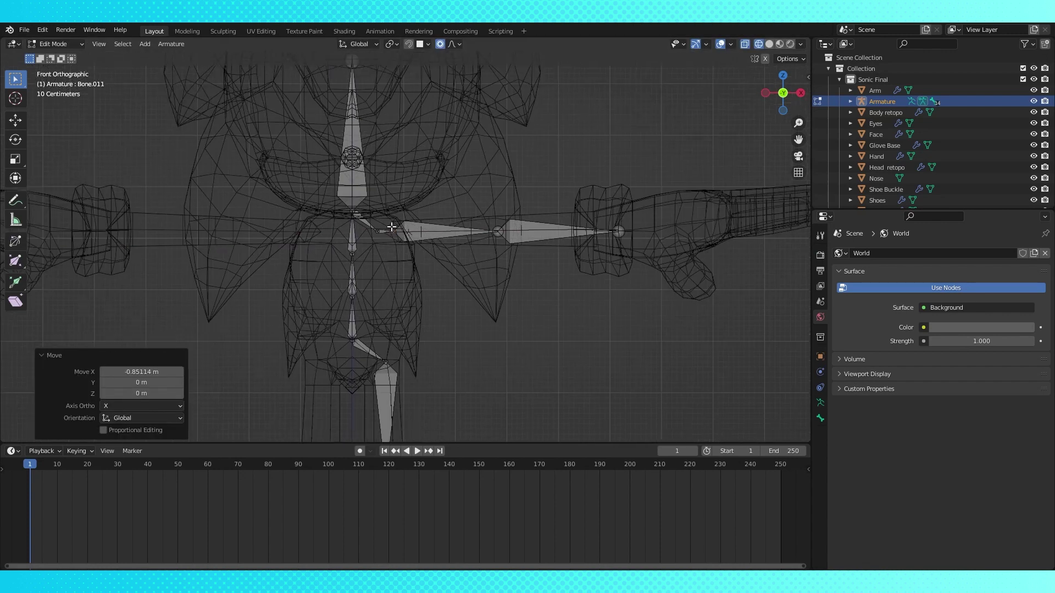
Look up the Rigify add-on in the preferences and check its enabled state and details.
scroll(413, 220, "up", 1)
scroll(413, 220, "up", 2)
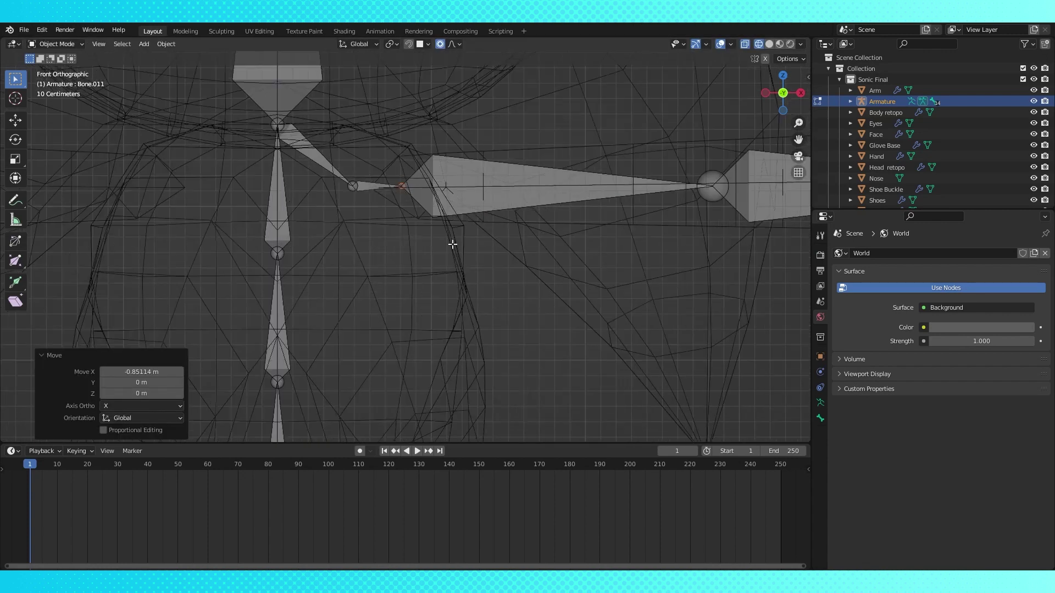
left_click(42, 30)
left_click(58, 186)
left_click(287, 63)
type("rigif")
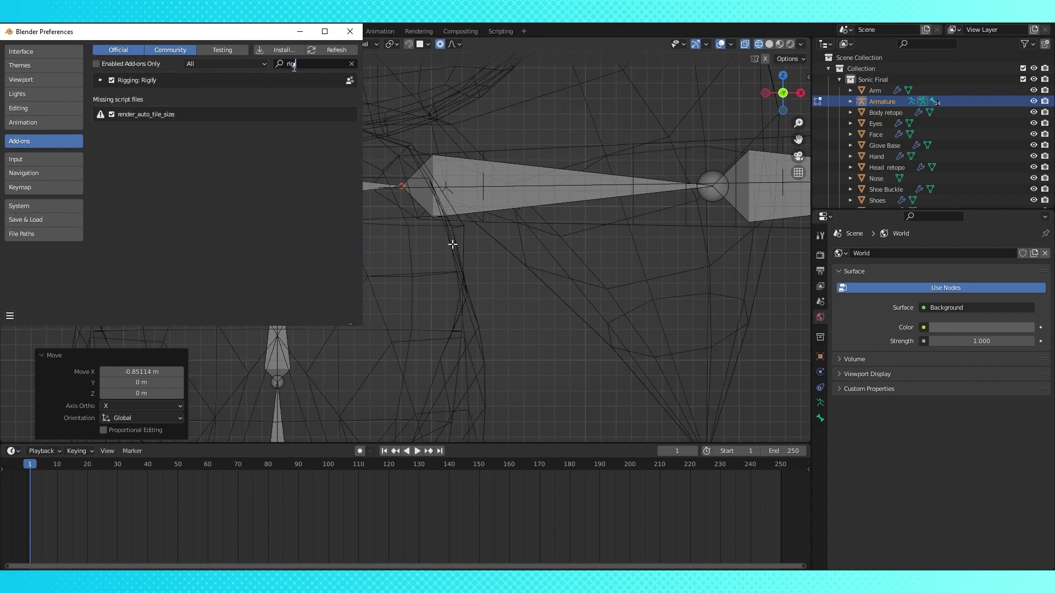
left_click(99, 81)
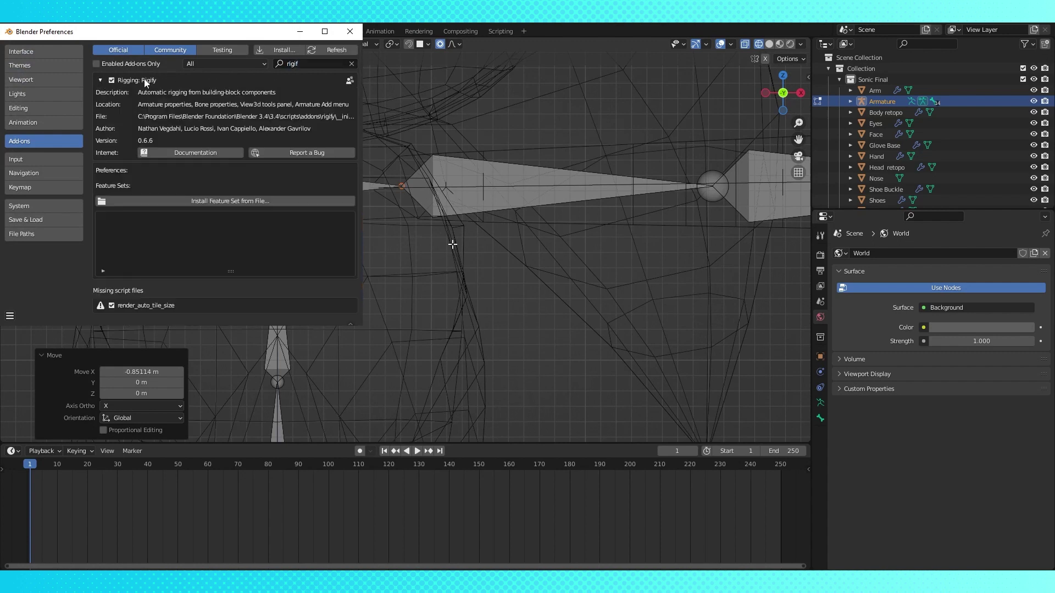
left_click(102, 80)
left_click(350, 31)
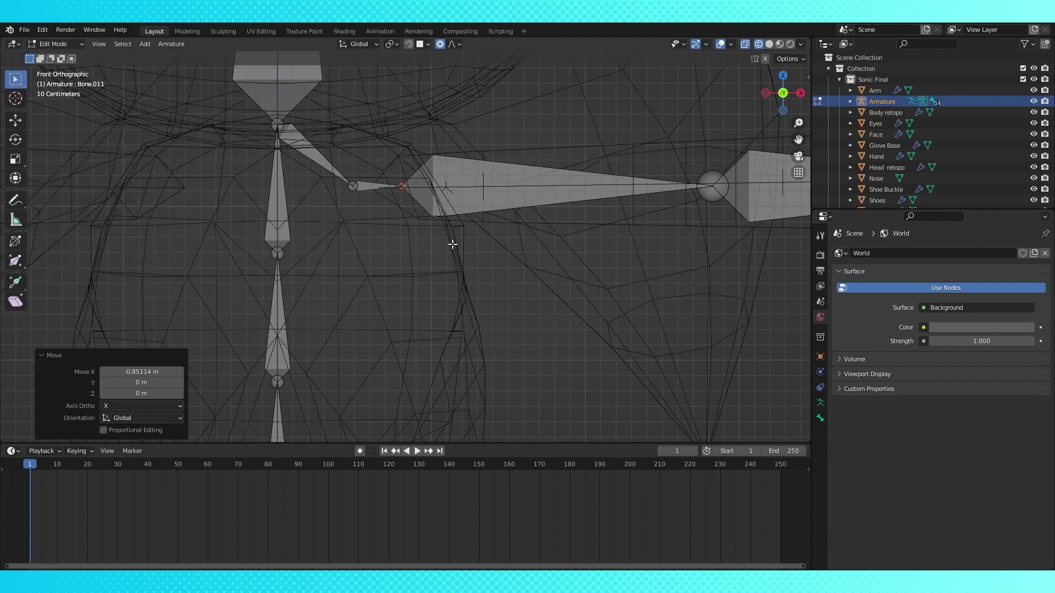
Select the wrist joint and turn on snapping to Volume with Center as the snap base.
scroll(452, 243, "down", 8)
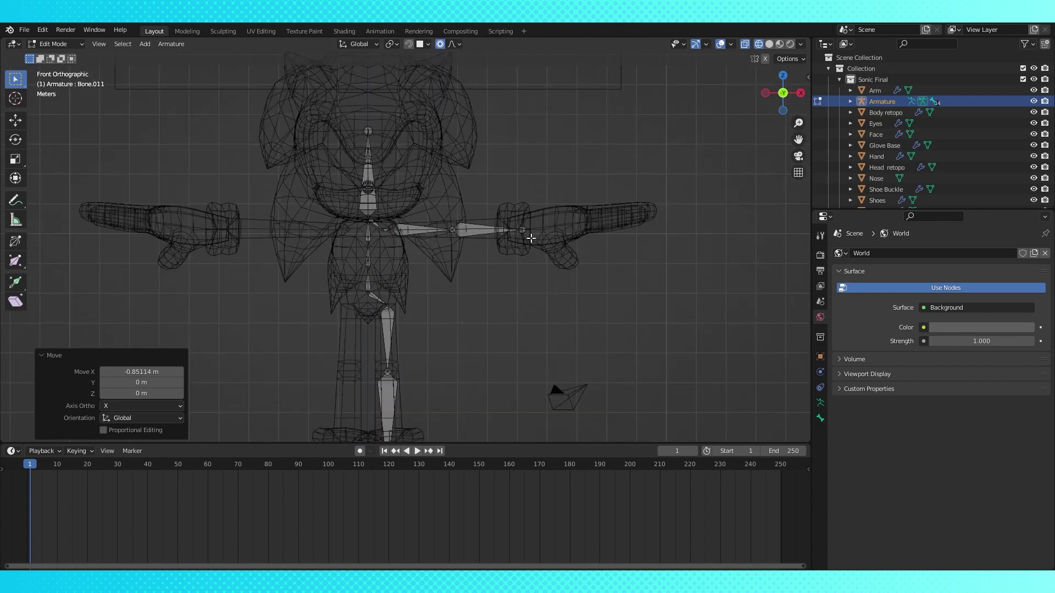
left_click(522, 230)
middle_click_drag(525, 242, 501, 318)
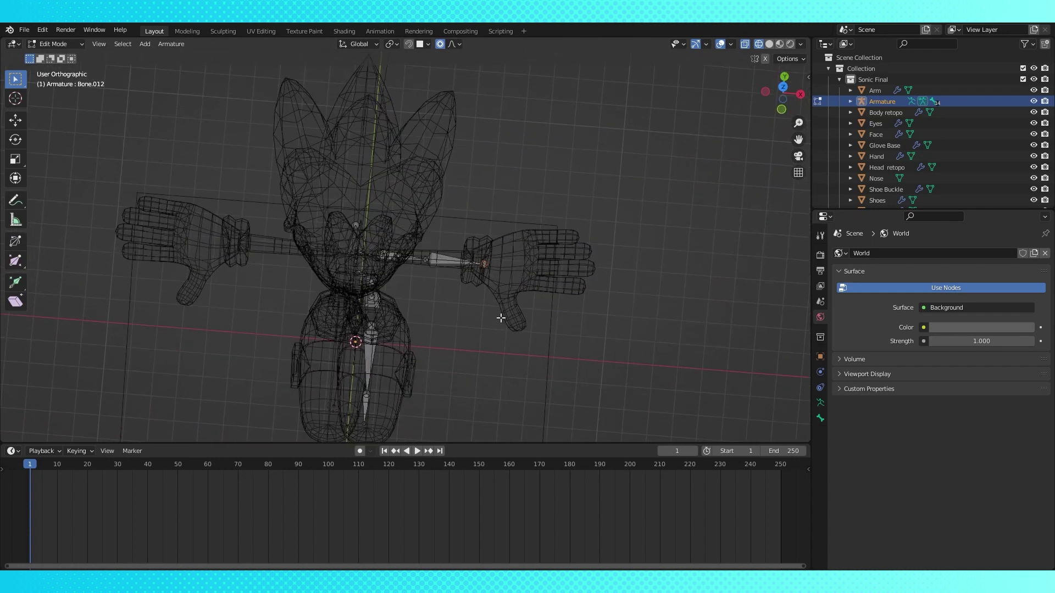
key("KP_7")
scroll(579, 255, "up", 3)
scroll(389, 299, "up", 3)
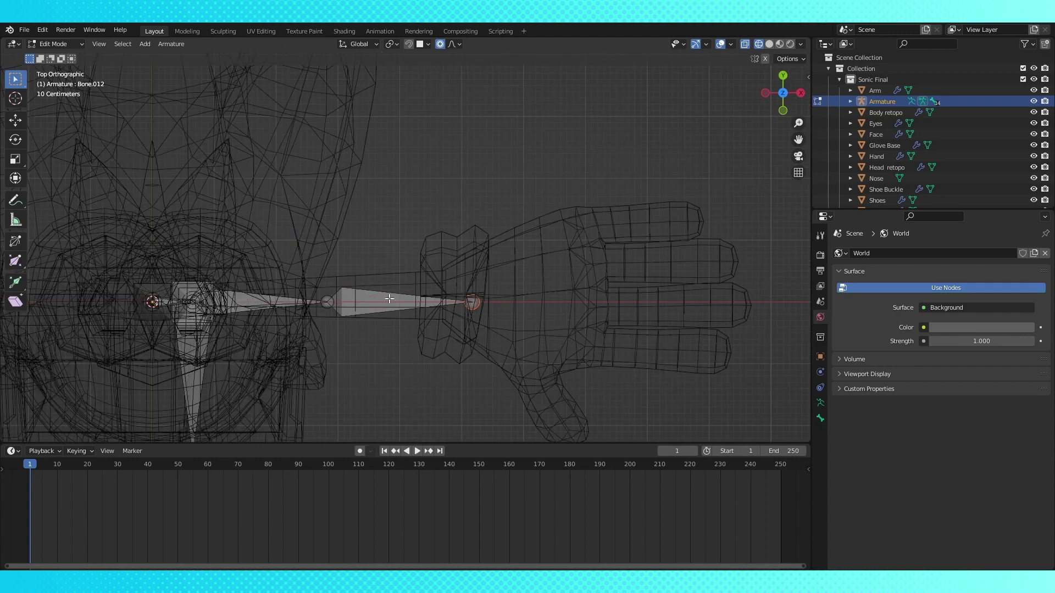
middle_click_drag(473, 299, 385, 256, "shift")
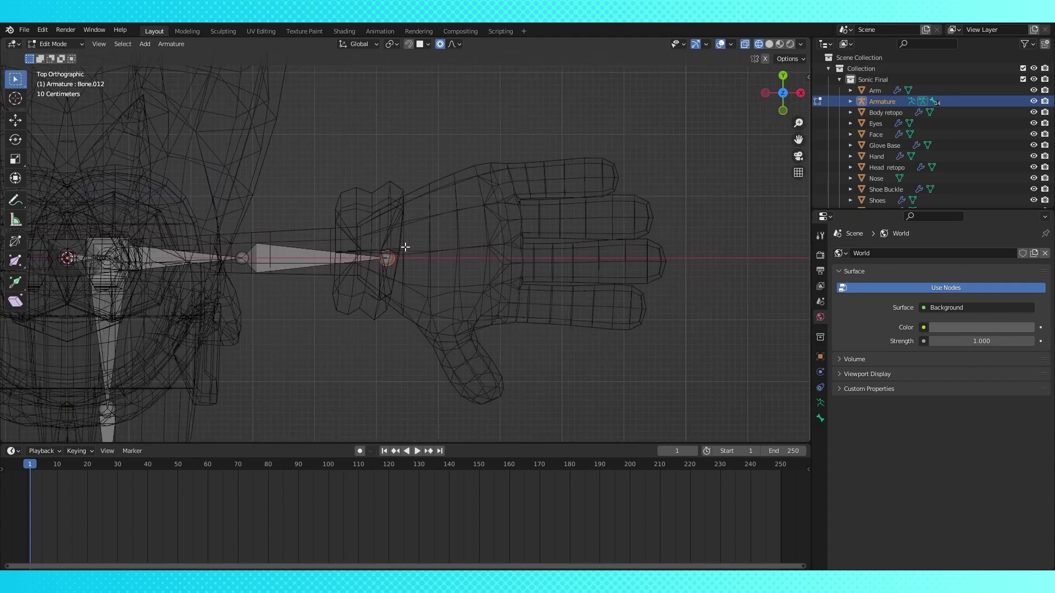
left_click(409, 44)
left_click(427, 44)
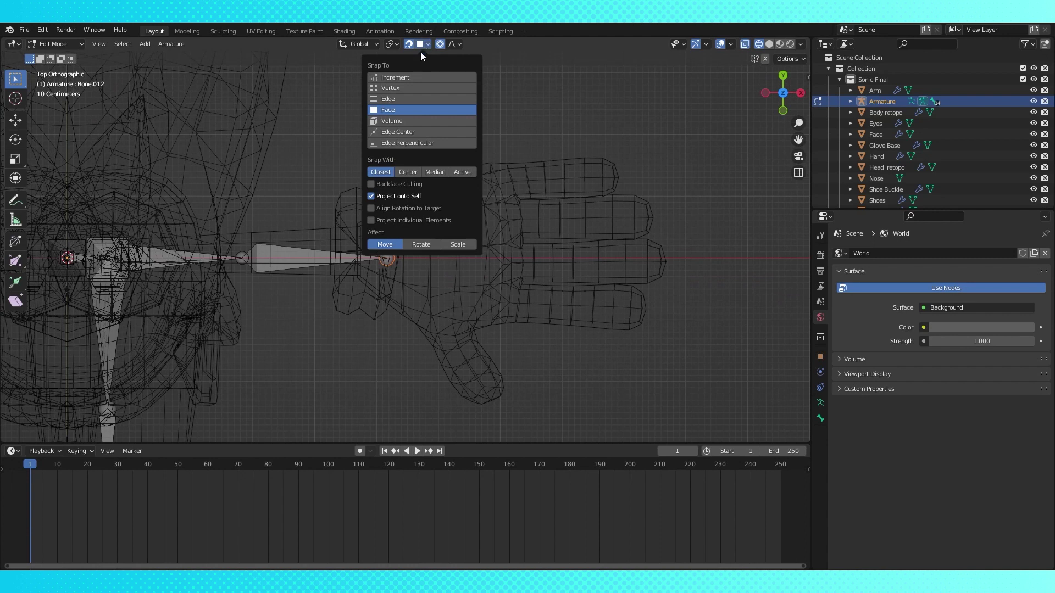
left_click(394, 121)
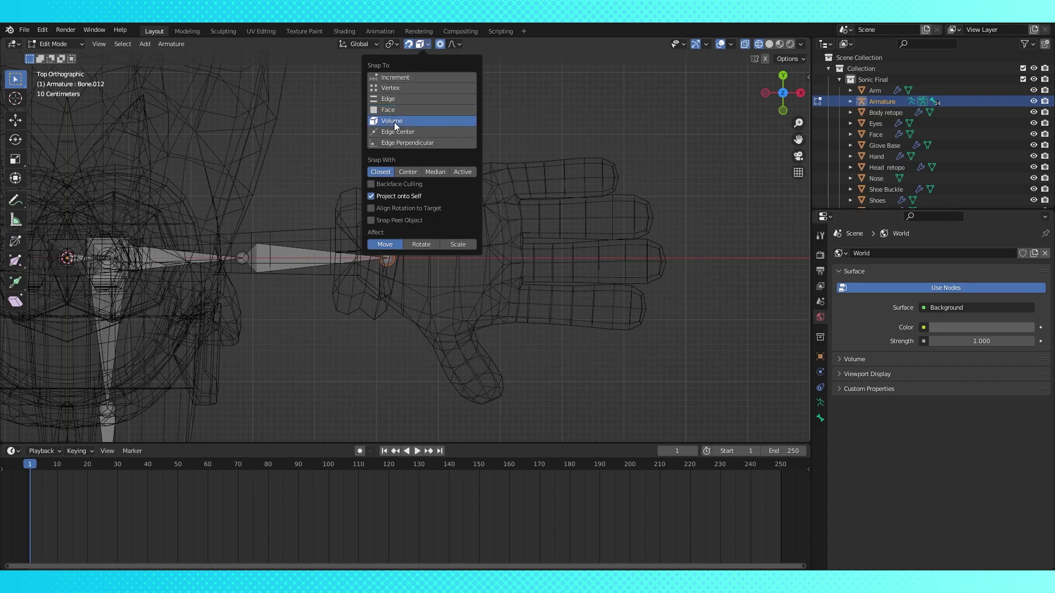
left_click(414, 173)
Extrude a bone about 1.59 m from the wrist joint to the thumb's base, and a second one to the thumb's tip.
middle_click_drag(455, 251, 423, 219)
scroll(428, 240, "up", 2)
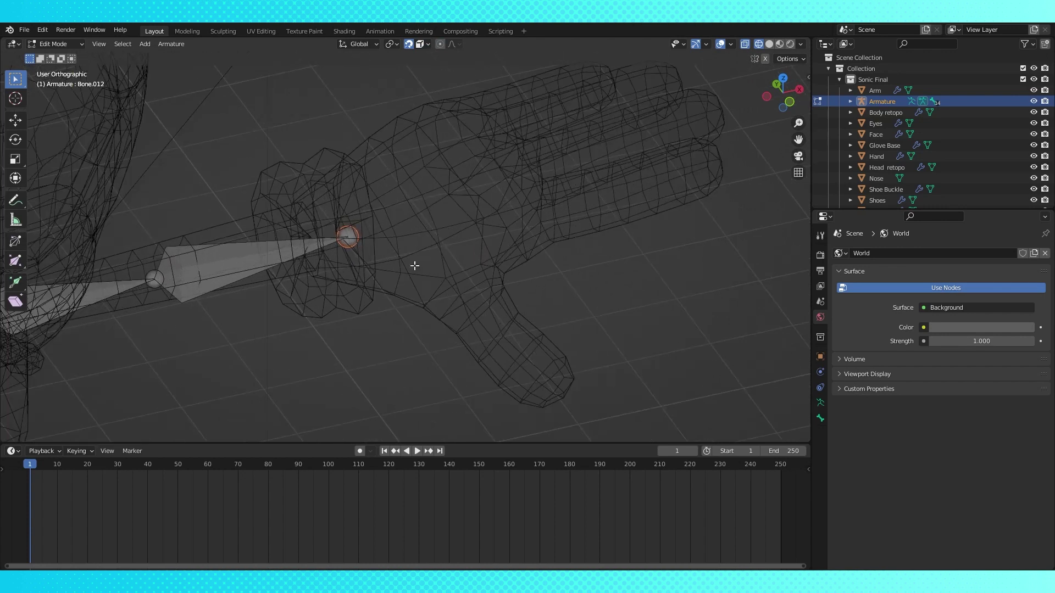
key("e")
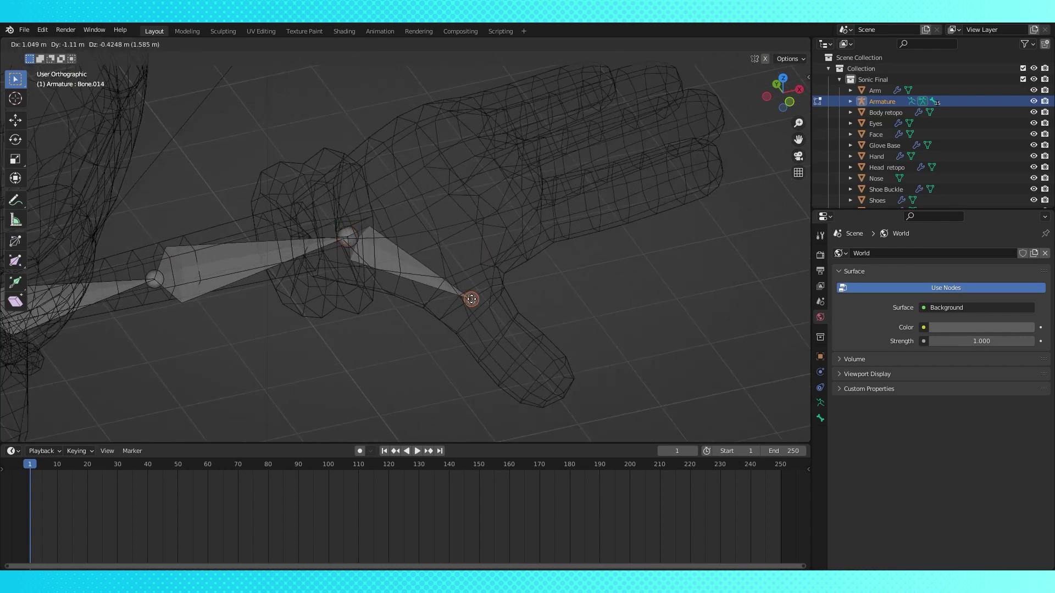
left_click(471, 299)
middle_click_drag(471, 299, 461, 237)
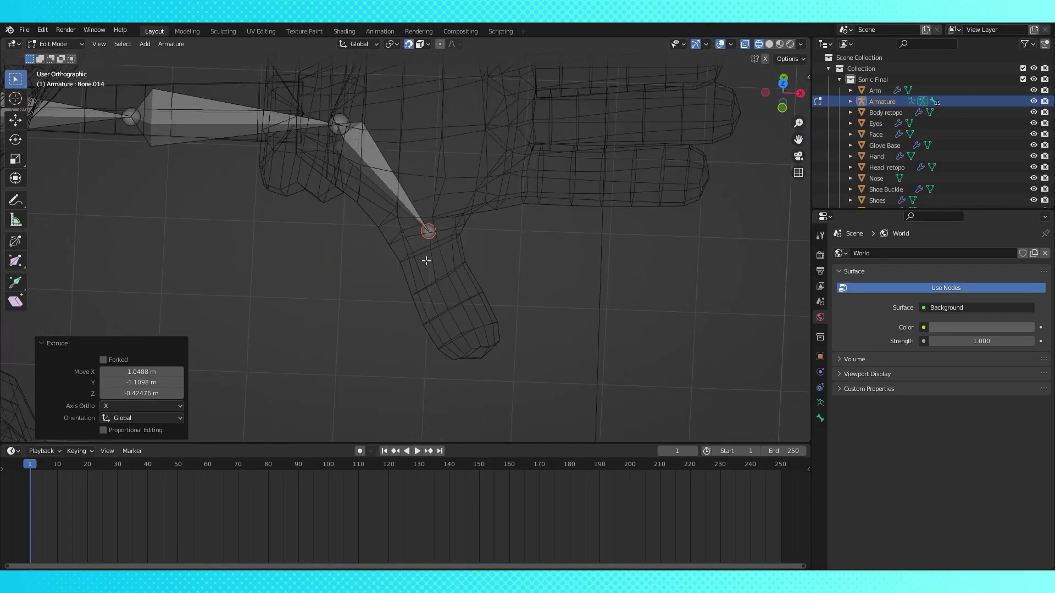
middle_click_drag(425, 258, 488, 301)
key("e")
left_click(529, 282)
In the top view, extrude a bone from the wrist to the pinky's base and another about 1.87 m long to its tip.
left_click(359, 188)
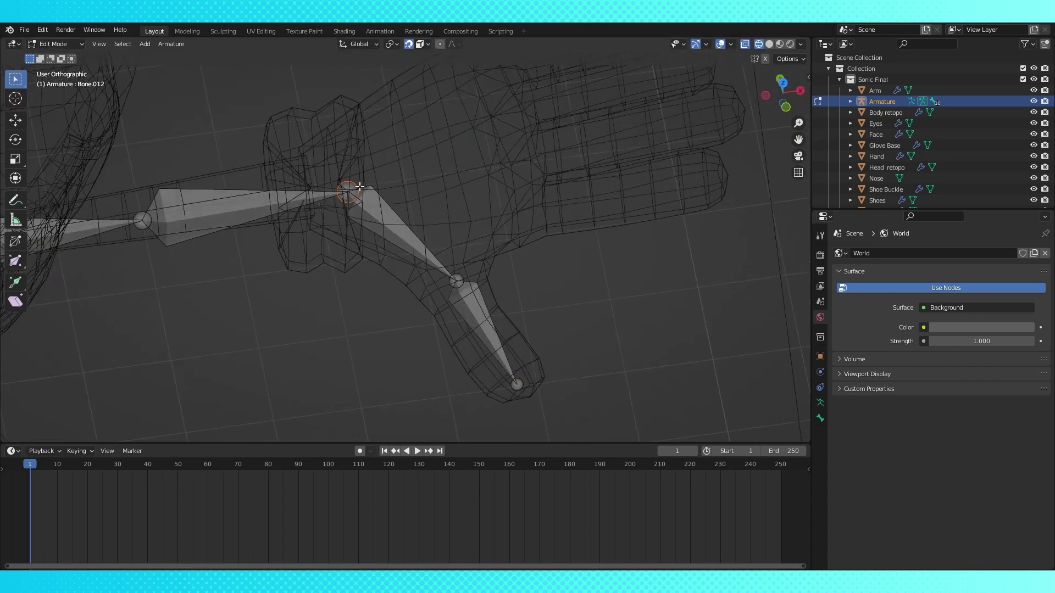
key("KP_7")
middle_click_drag(366, 168, 353, 229, "shift")
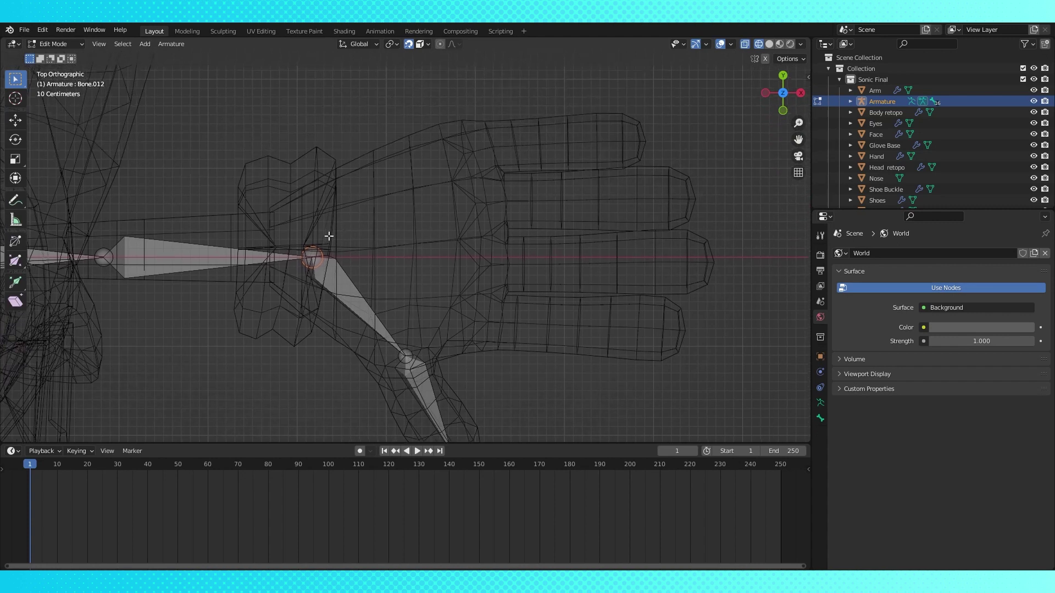
key("e")
left_click(468, 147)
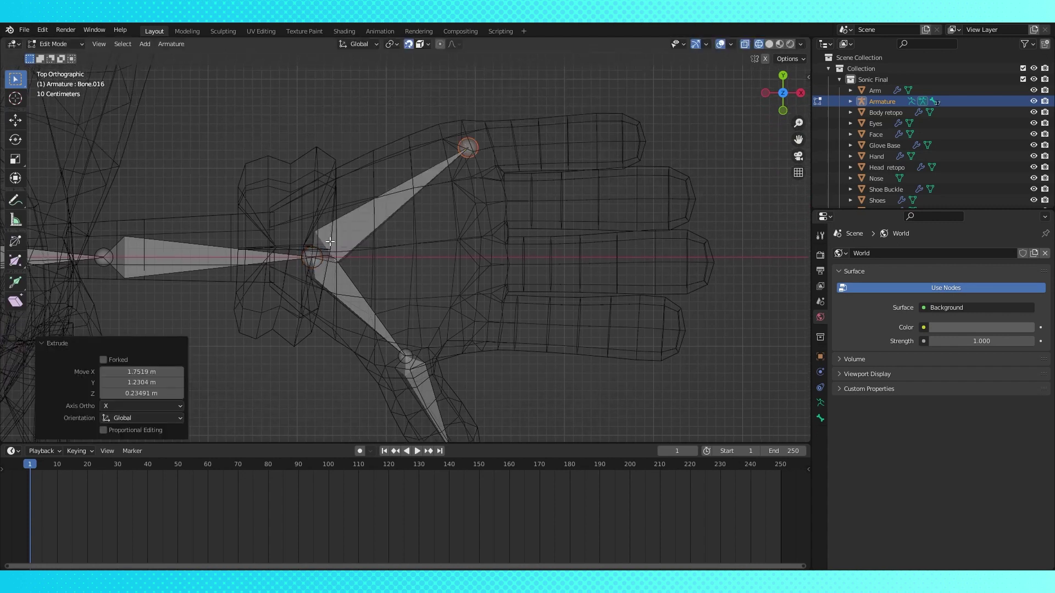
key("e")
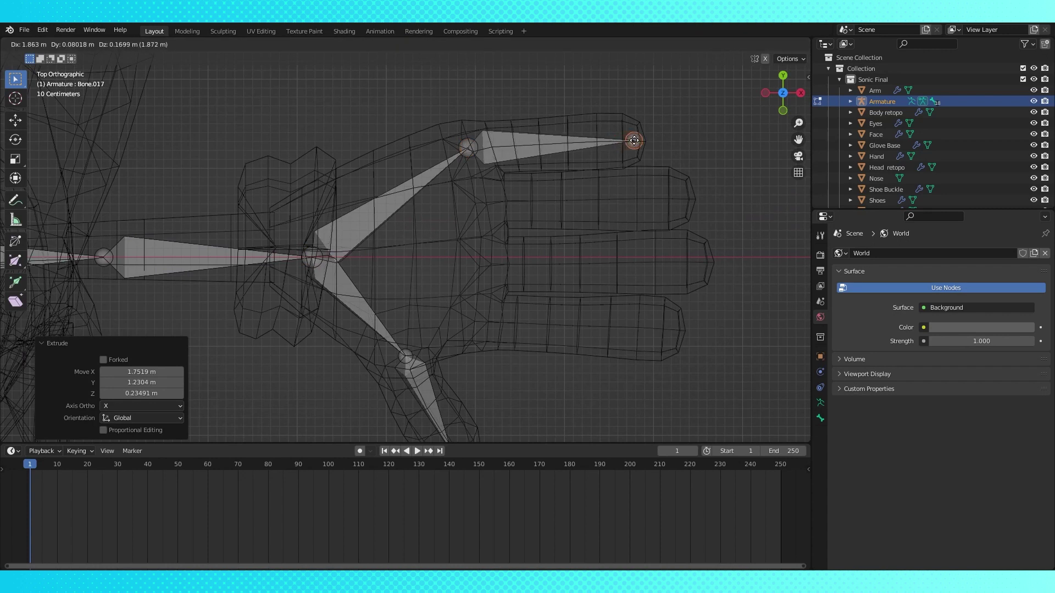
left_click(636, 140)
Extrude a bone about 2.17 m from the wrist to the ring finger's base and another to its tip.
left_click(316, 256)
key("e")
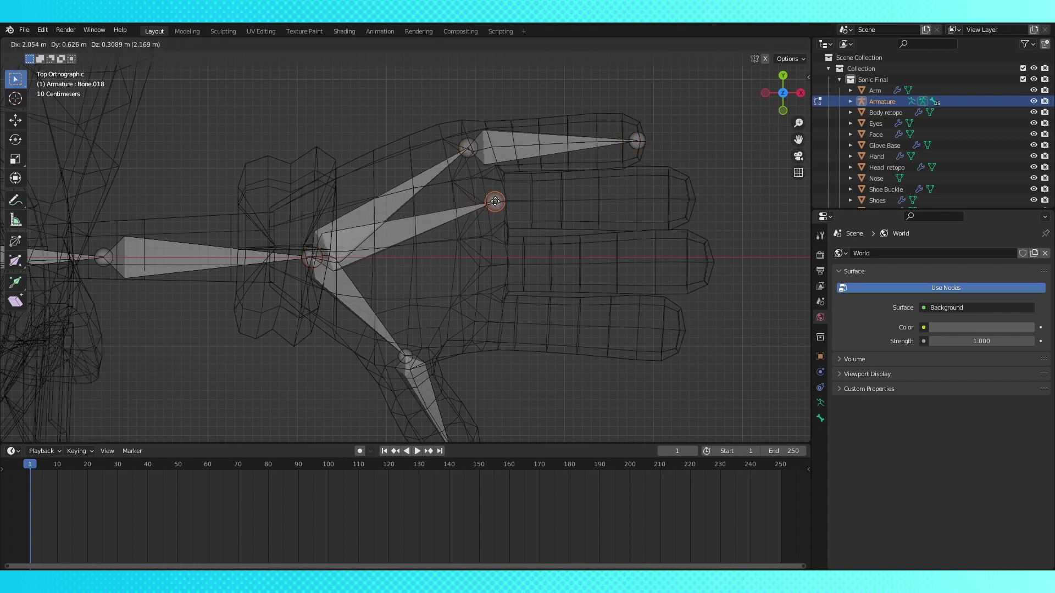
left_click(493, 202)
key("e")
left_click(681, 202)
Extrude a bone from the wrist to the middle finger's base and another about 2.24 m long to its tip.
left_click(312, 257)
key("e")
left_click(494, 266)
key("e")
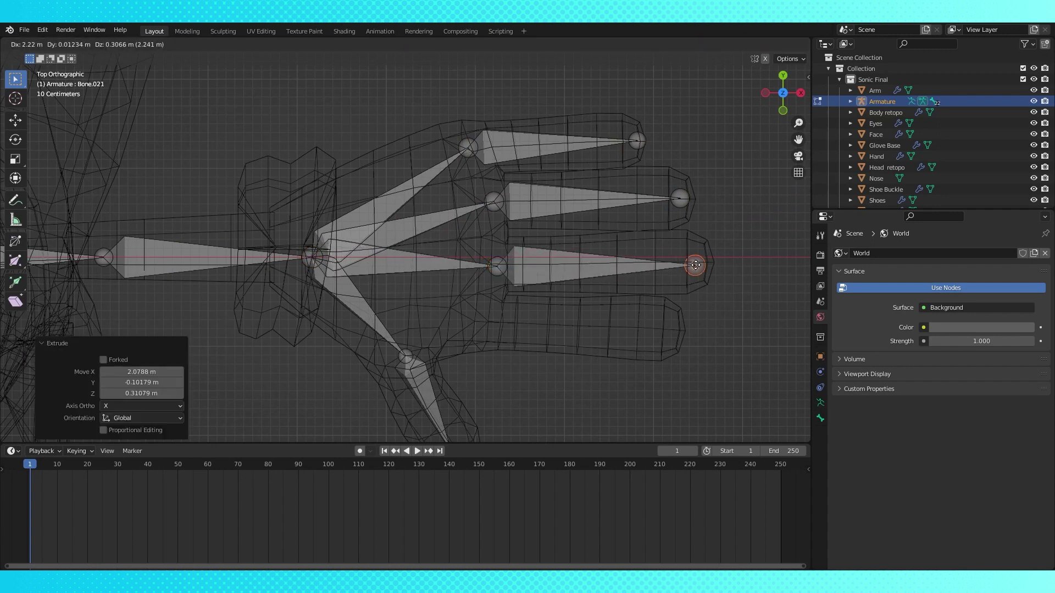
left_click(699, 260)
Extrude a bone about 2.11 m from the wrist to the index finger's base and another to its tip.
left_click(311, 257)
key("e")
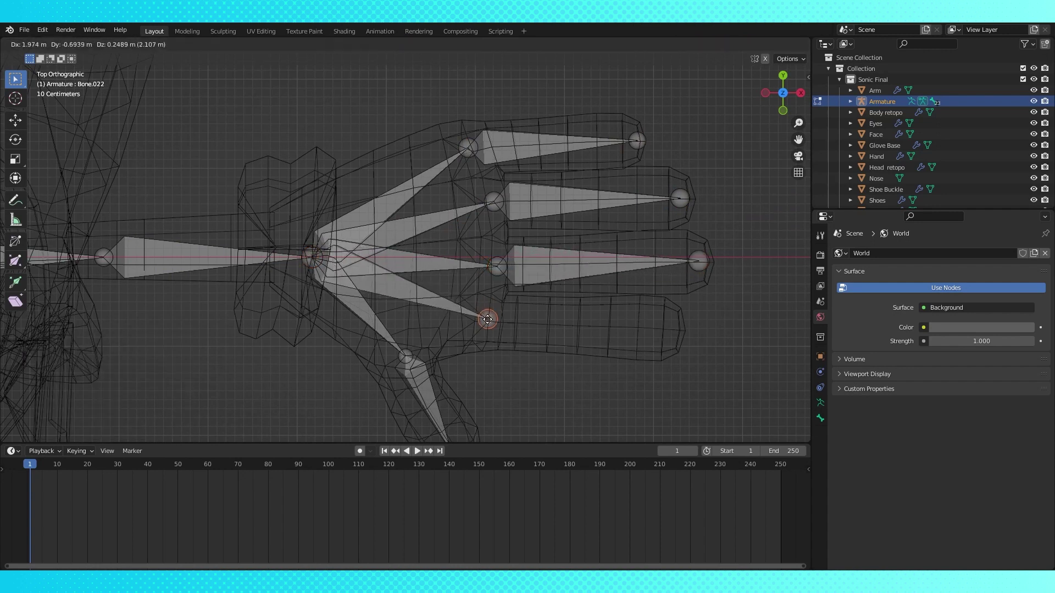
left_click(493, 322)
key("e")
left_click(670, 328)
Move the thumb's base joint about -0.12 m along X and -0.14 m along Y to centre it in the glove.
middle_click_drag(670, 328, 460, 200)
left_click(439, 136)
middle_click_drag(439, 136, 521, 272)
key("g")
left_click(420, 218)
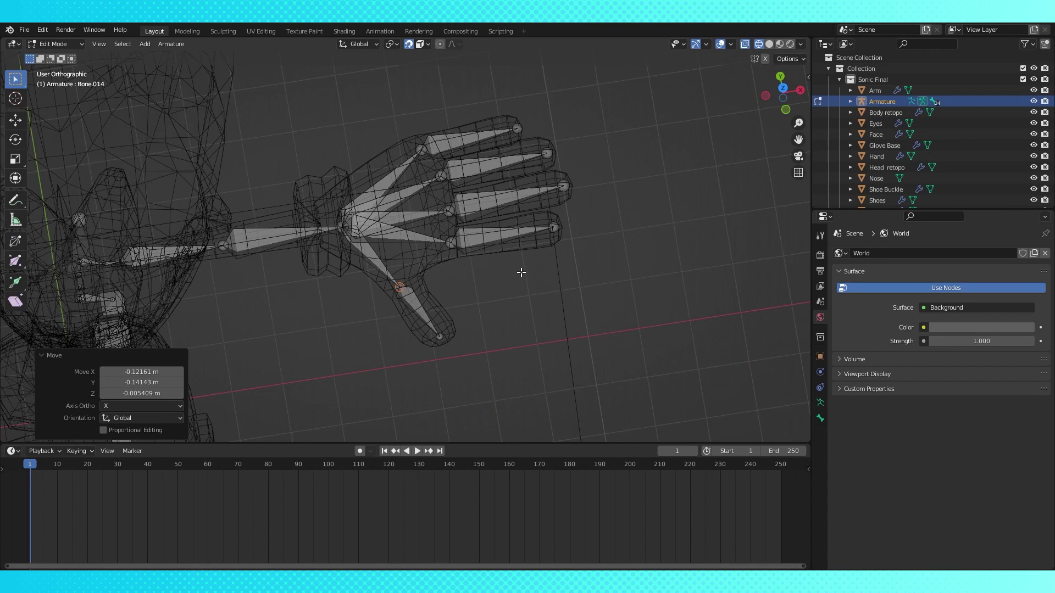
Subdivide the index finger bone with 2 cuts to form three finger segments.
left_click(500, 233)
key("KP_7")
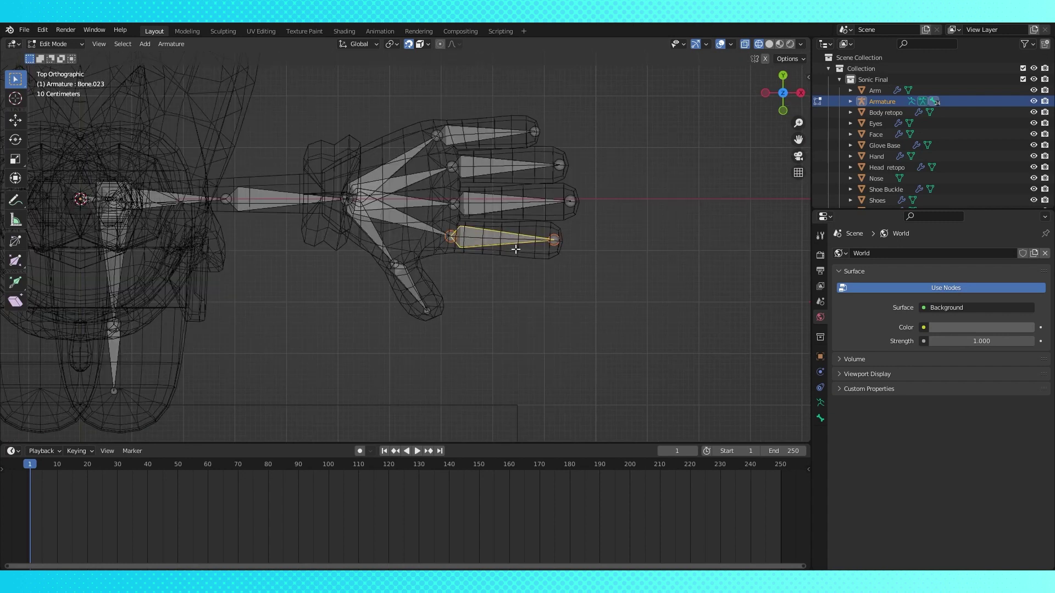
scroll(494, 259, "up", 4)
key("F3")
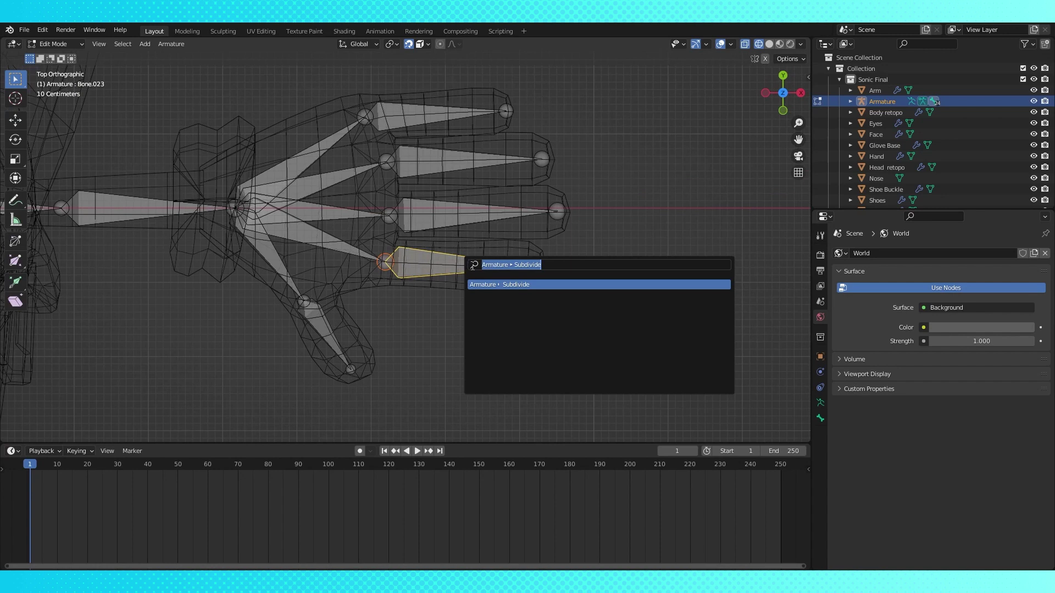
left_click(517, 284)
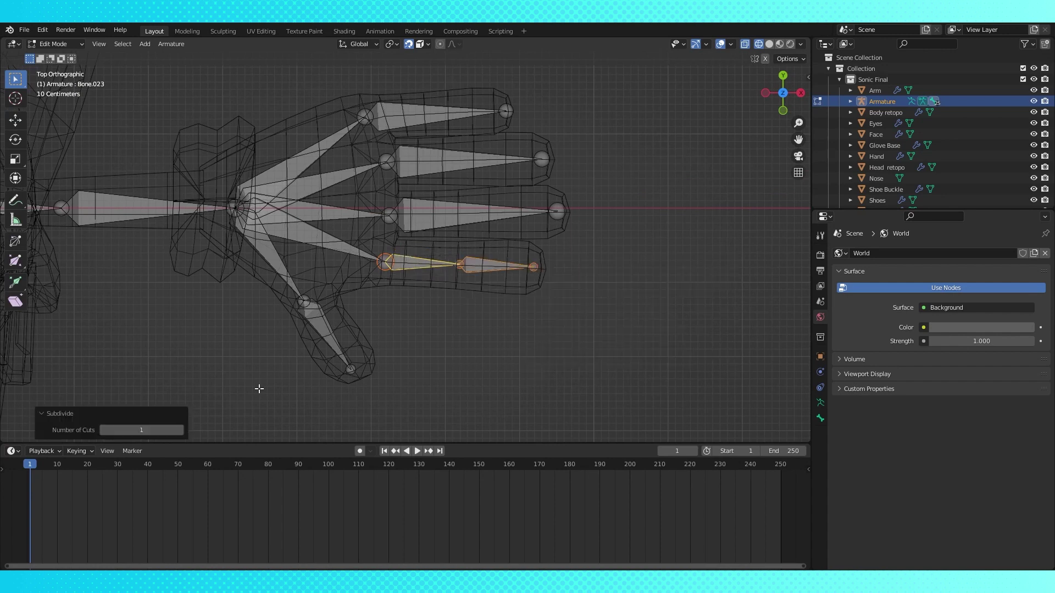
left_click(180, 430)
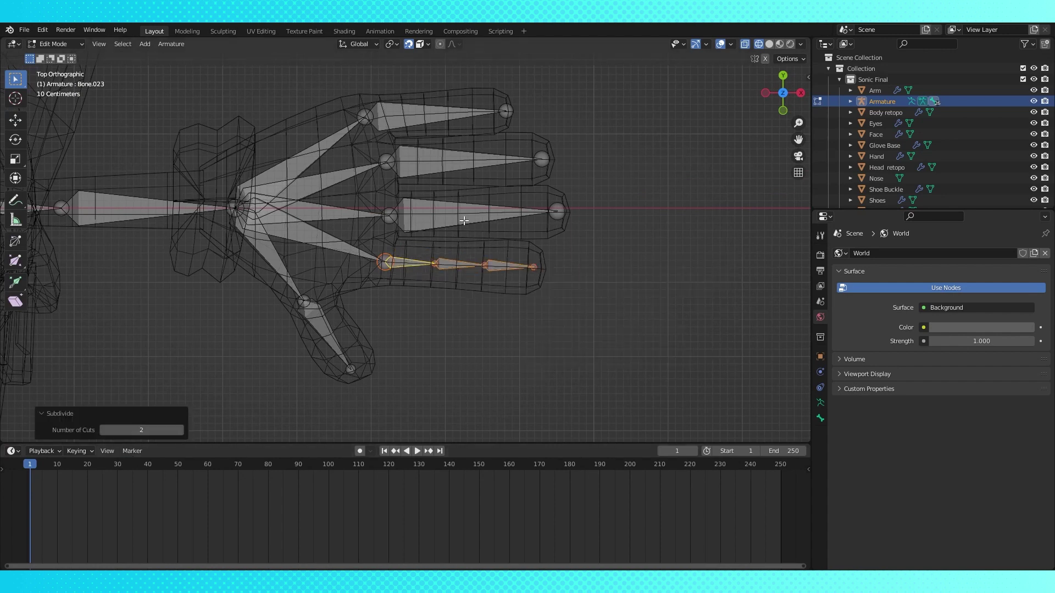
Subdivide the middle, ring and pinky finger bones together with 2 cuts.
left_click(473, 213)
left_click(467, 161, "shift")
left_click(426, 110, "shift")
key("F3")
left_click(488, 123)
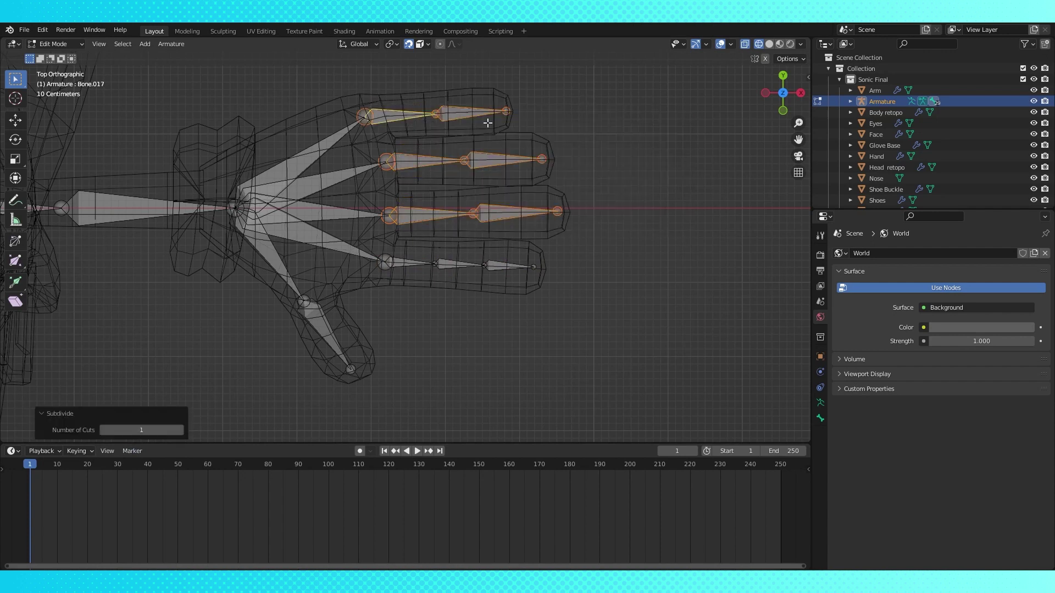
left_click(181, 430)
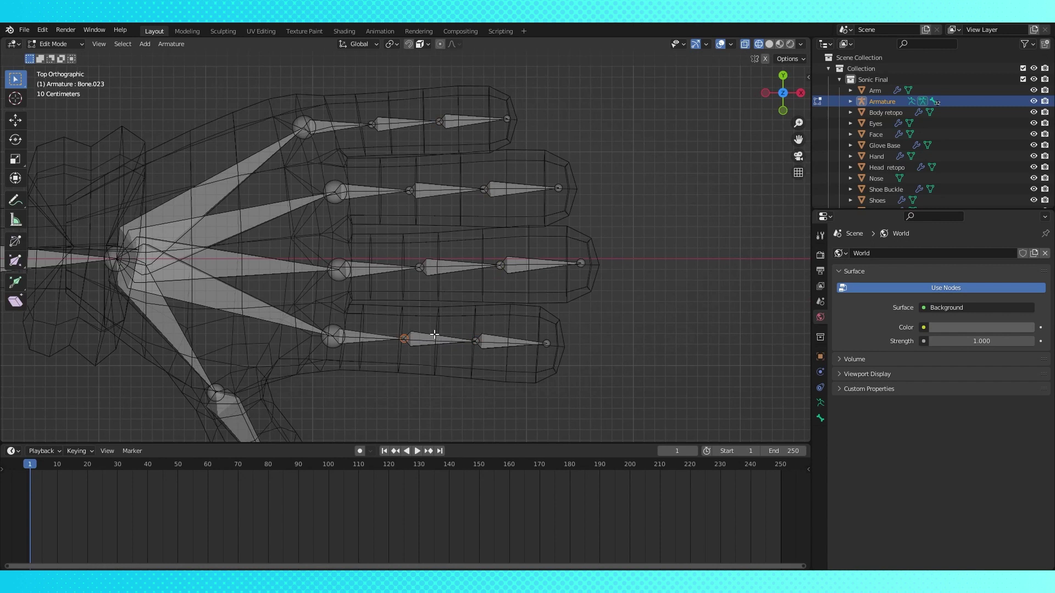
Scale the middle segments of all four fingers by about 1.31 around their individual origins.
left_click(434, 337)
left_click(442, 264, "shift")
left_click(427, 187, "shift")
left_click(384, 120, "shift")
left_click(392, 44)
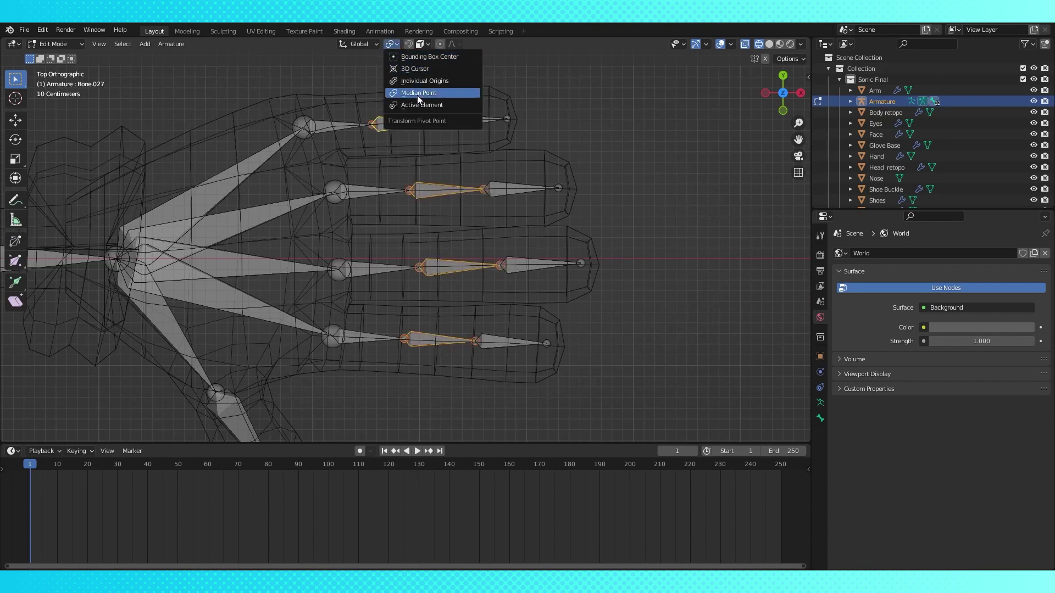
left_click(418, 81)
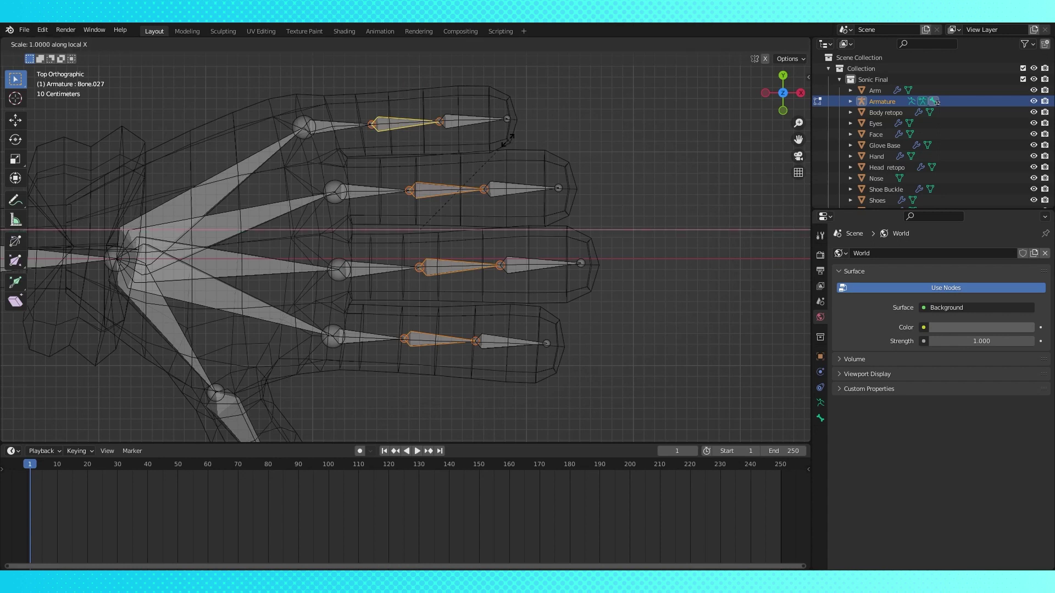
key("s")
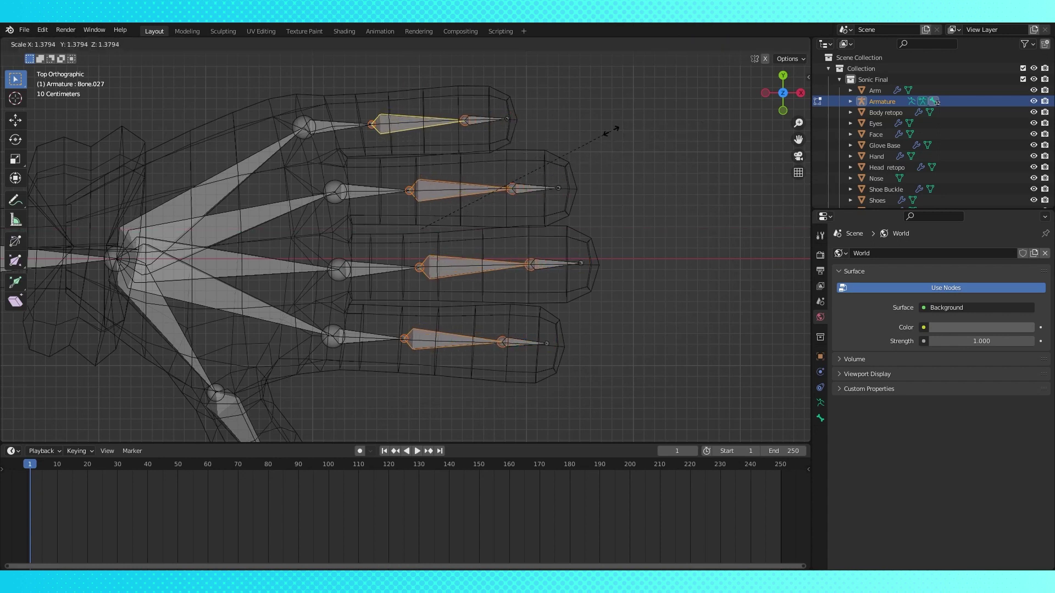
left_click(598, 132)
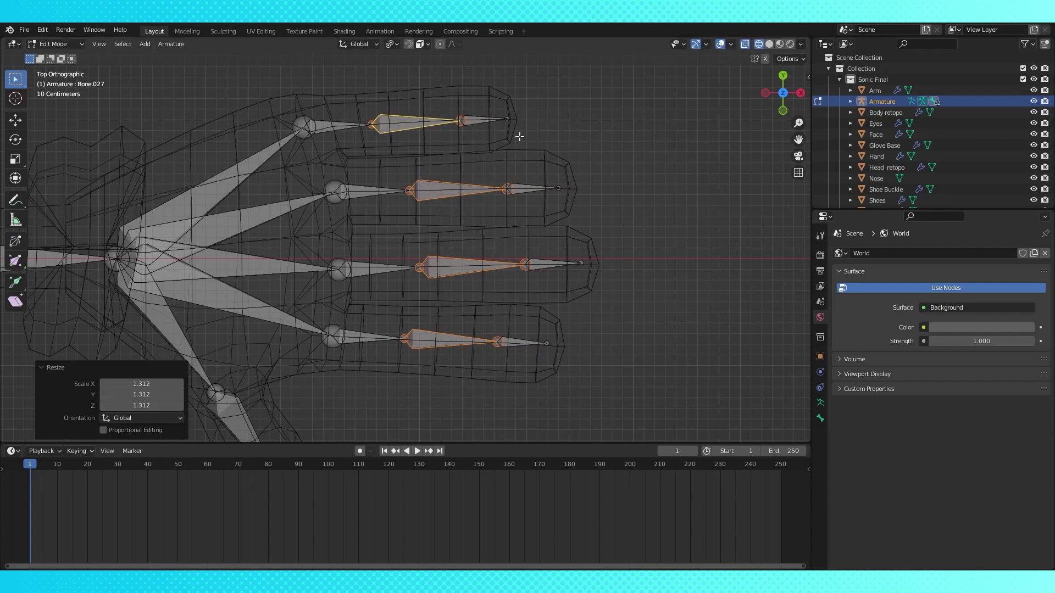
Select the base segments of all four fingers and scale them up by about 1.11.
left_click(303, 127)
left_click(336, 190, "shift")
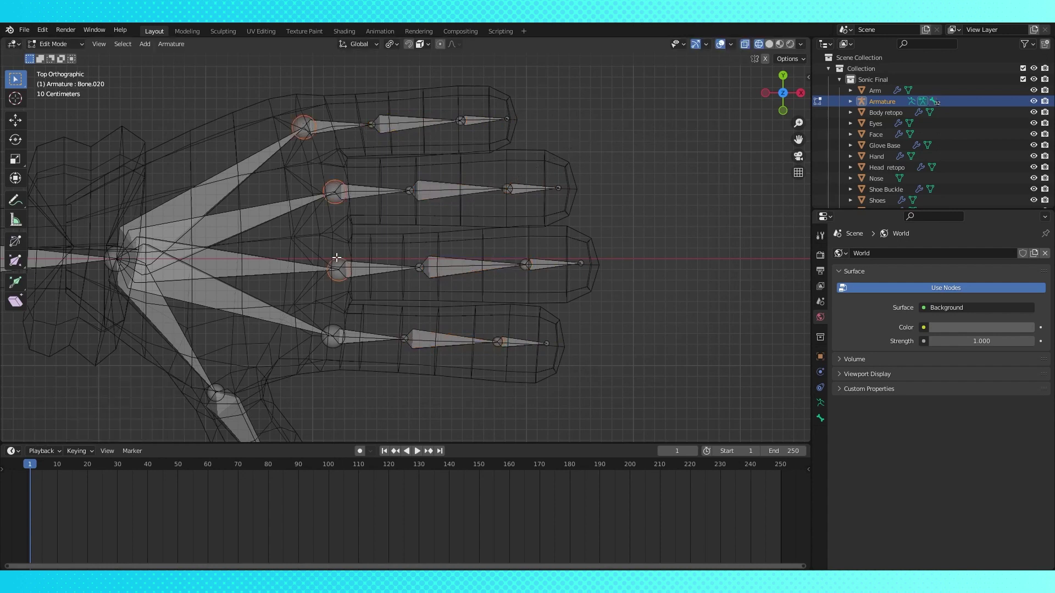
left_click(362, 336)
left_click(362, 271, "shift")
left_click(360, 187, "shift")
left_click(333, 127, "shift")
key("s")
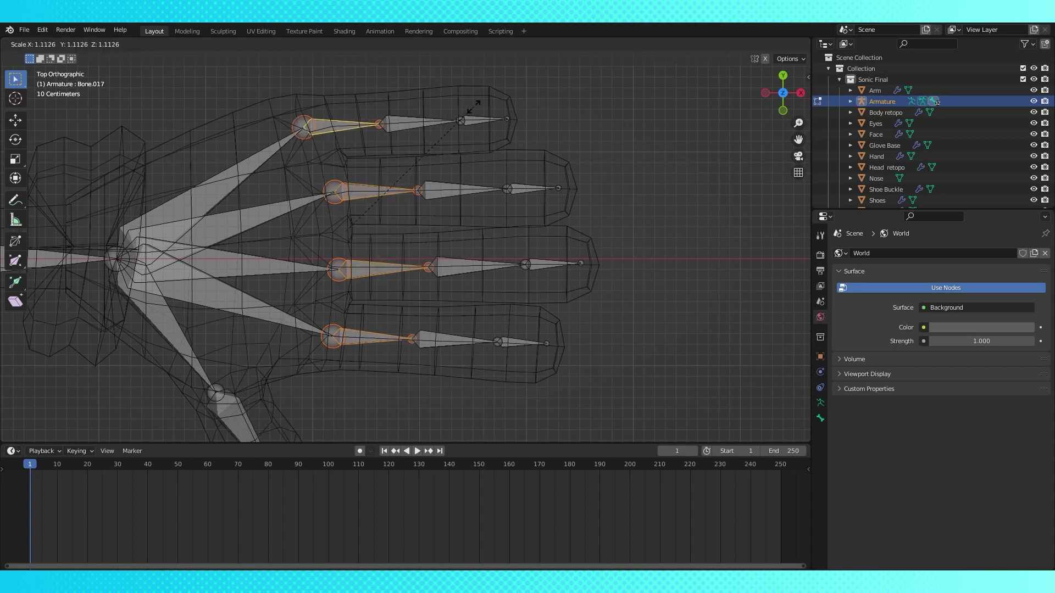
left_click(475, 106)
Finish editing the armature and open the Hand mesh in Edit Mode.
scroll(475, 107, "up", 3)
key("Tab")
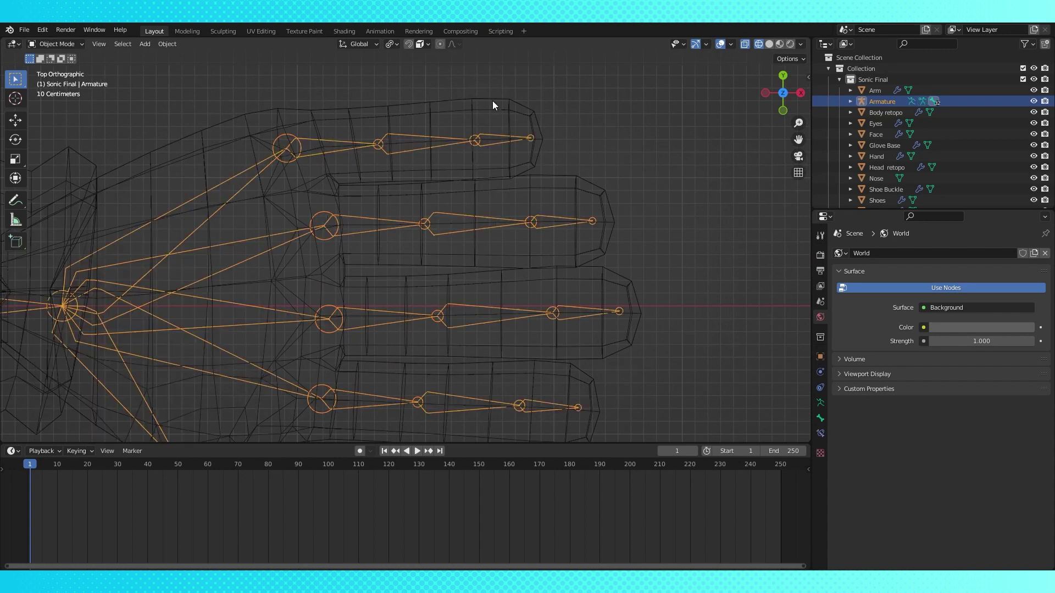
left_click(492, 101)
key("Tab")
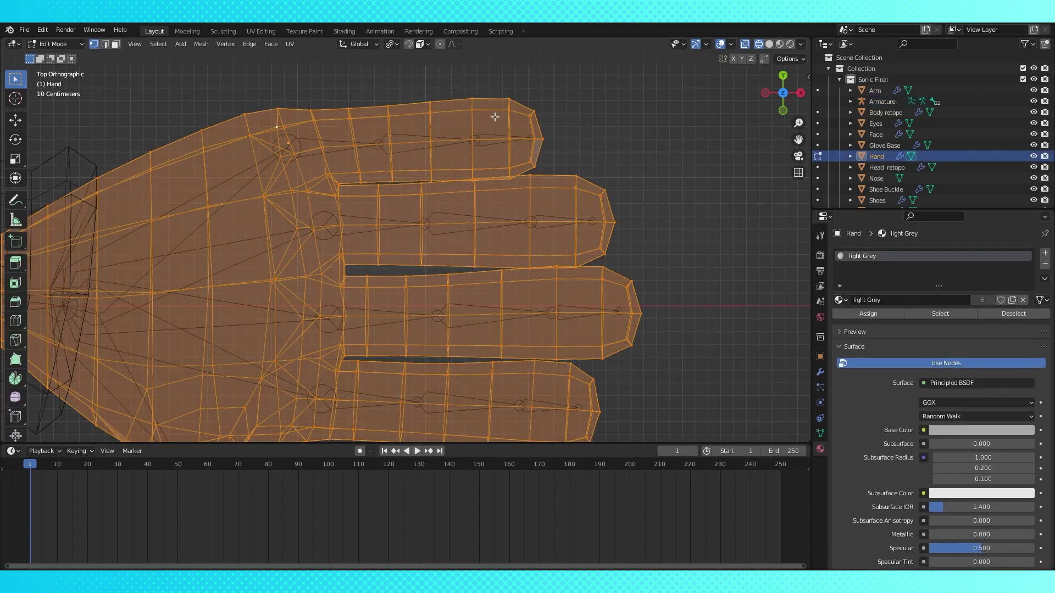
key("ctrl+r")
key("Escape")
key("Tab")
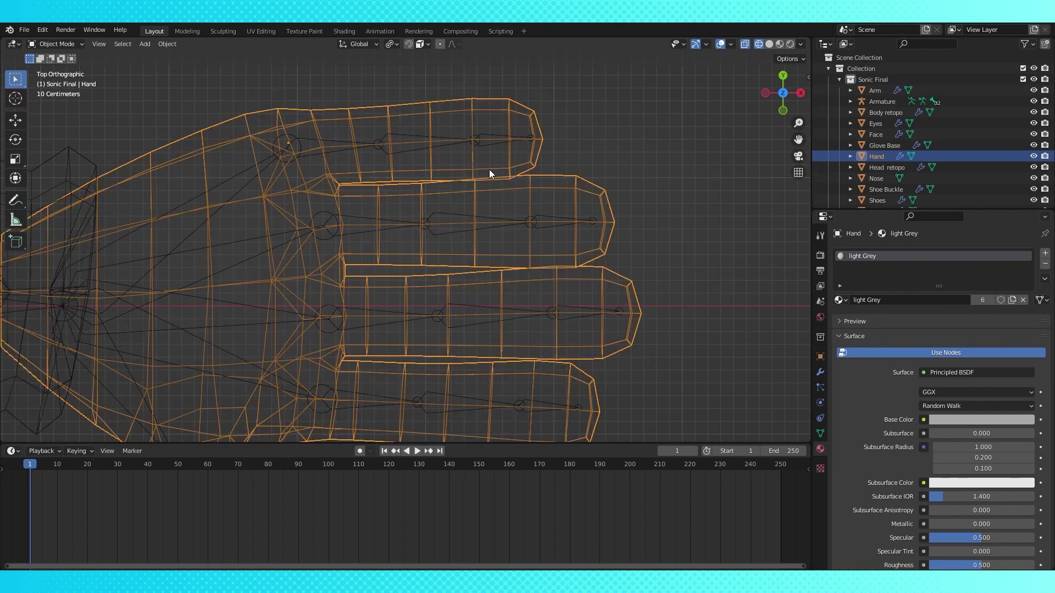
middle_click_drag(544, 315, 549, 256)
key("Tab")
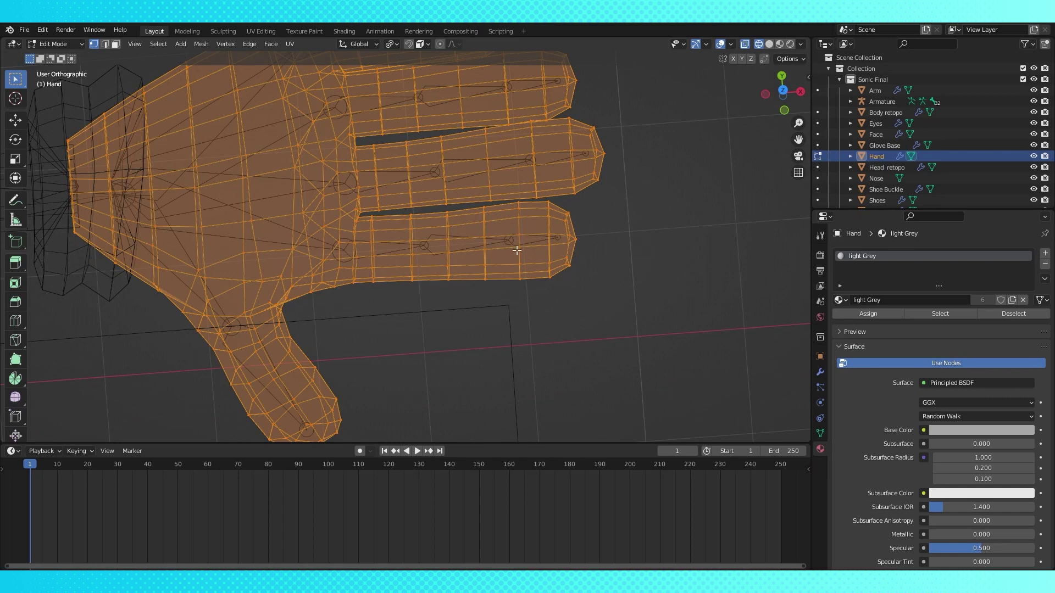
Add an edge loop near the outer joint of the index finger and another on the middle finger of the Hand mesh.
key("KP_7")
key("ctrl+r")
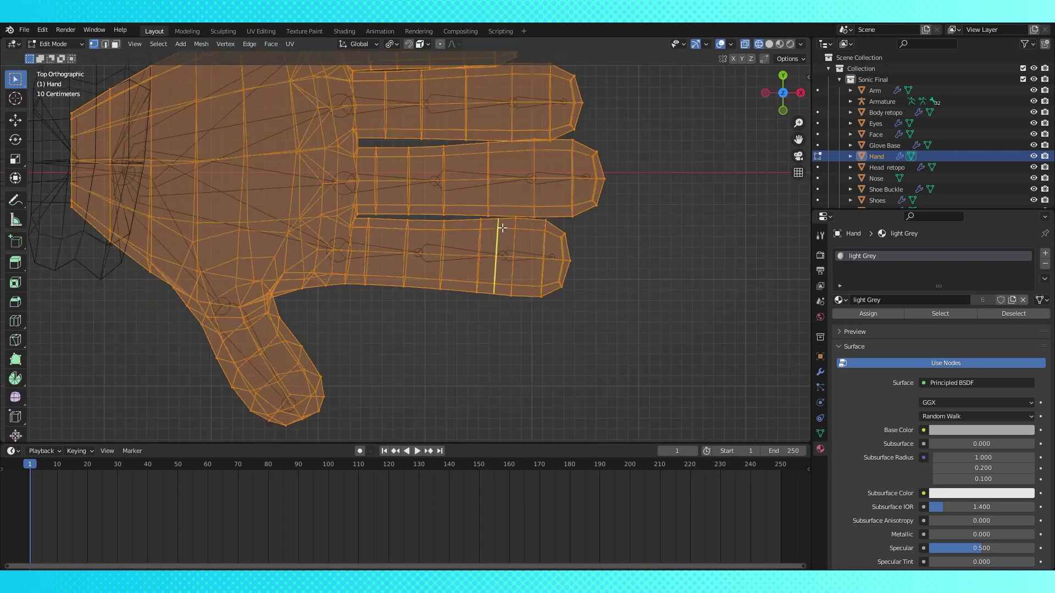
left_click(503, 230)
right_click(500, 225)
key("ctrl+r")
left_click(511, 149)
left_click(517, 149)
Add an edge loop near the outer joint of the ring finger and of the pinky, and leave Edit Mode.
middle_click_drag(510, 152, 515, 208, "shift")
key("ctrl+r")
left_click(497, 128)
left_click(500, 122)
middle_click_drag(499, 122, 498, 176, "shift")
key("ctrl+r")
left_click(460, 117)
left_click(464, 115)
key("Tab")
middle_click_drag(466, 158, 445, 266)
key("Tab")
key("Tab")
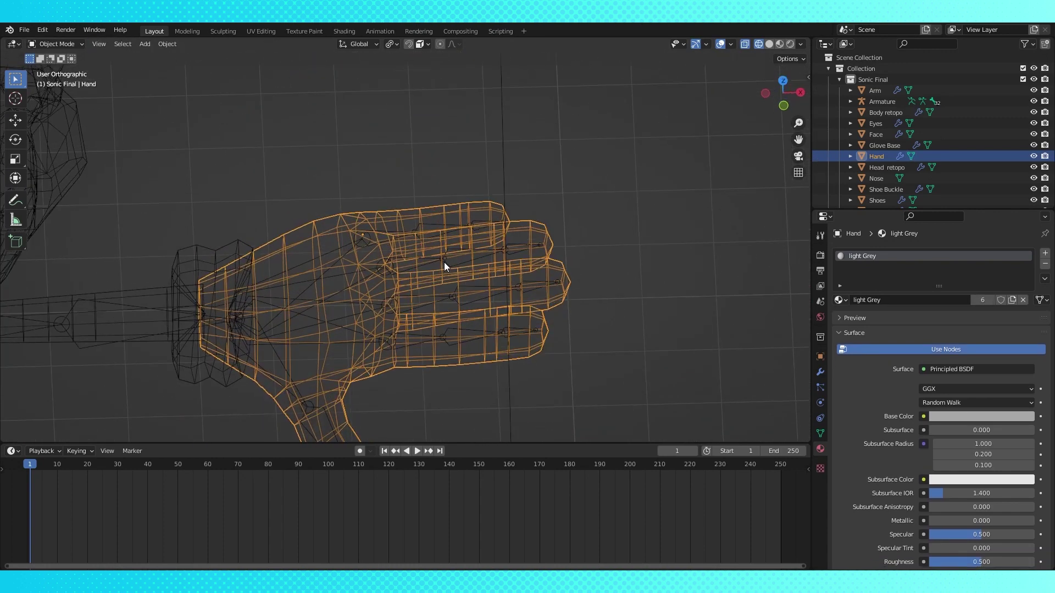
Switch to the armature in Pose Mode, select the hip bone and show its bone properties, followed by the armature's object properties.
left_click(388, 283)
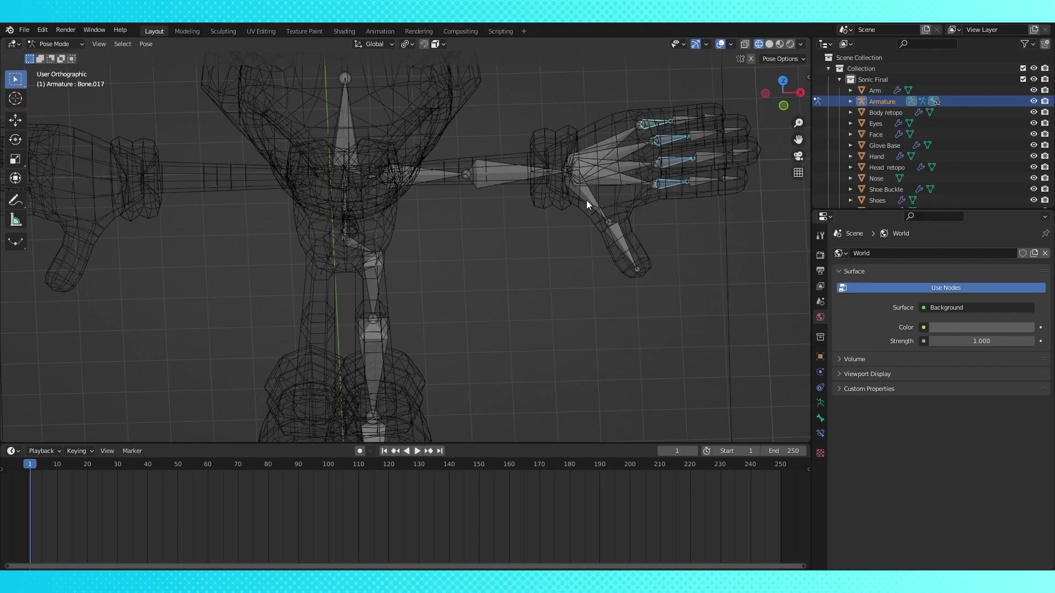
scroll(406, 220, "down", 2)
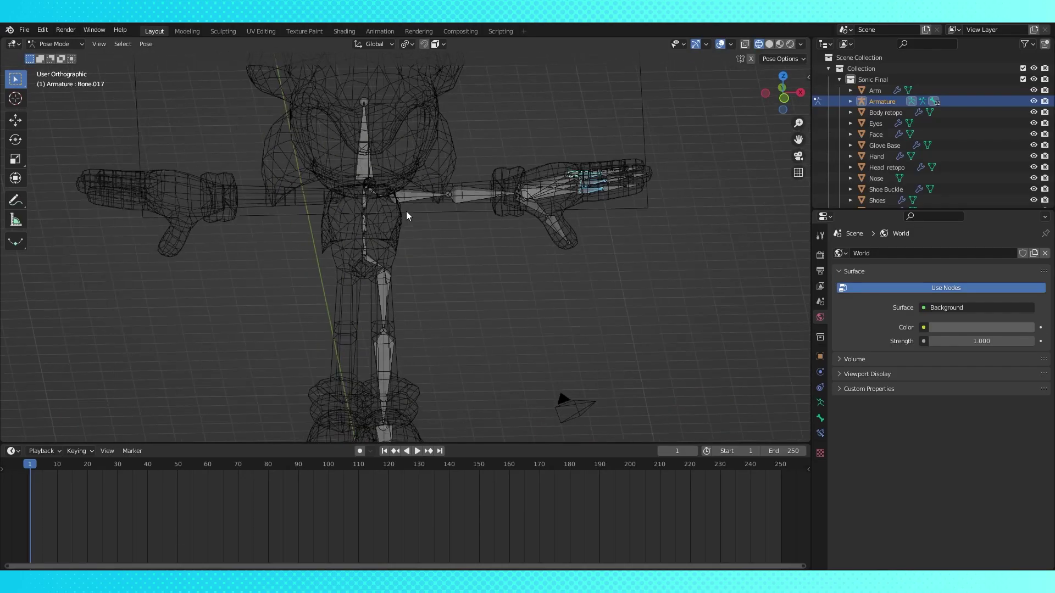
key("a")
middle_click_drag(447, 235, 469, 235)
left_click(386, 195)
middle_click_drag(387, 195, 400, 246, "shift")
left_click(820, 418)
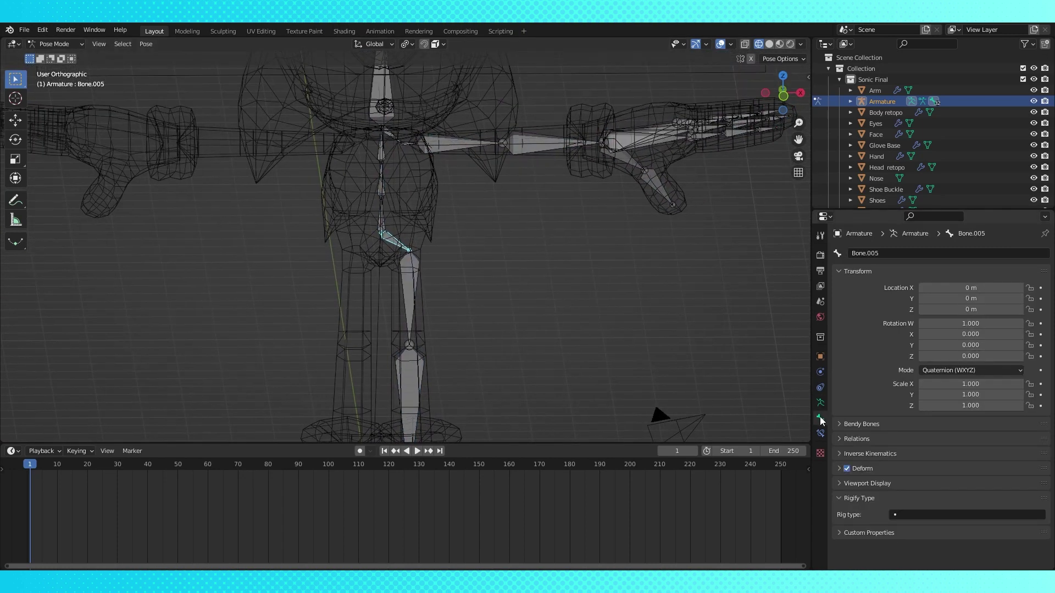
left_click(820, 357)
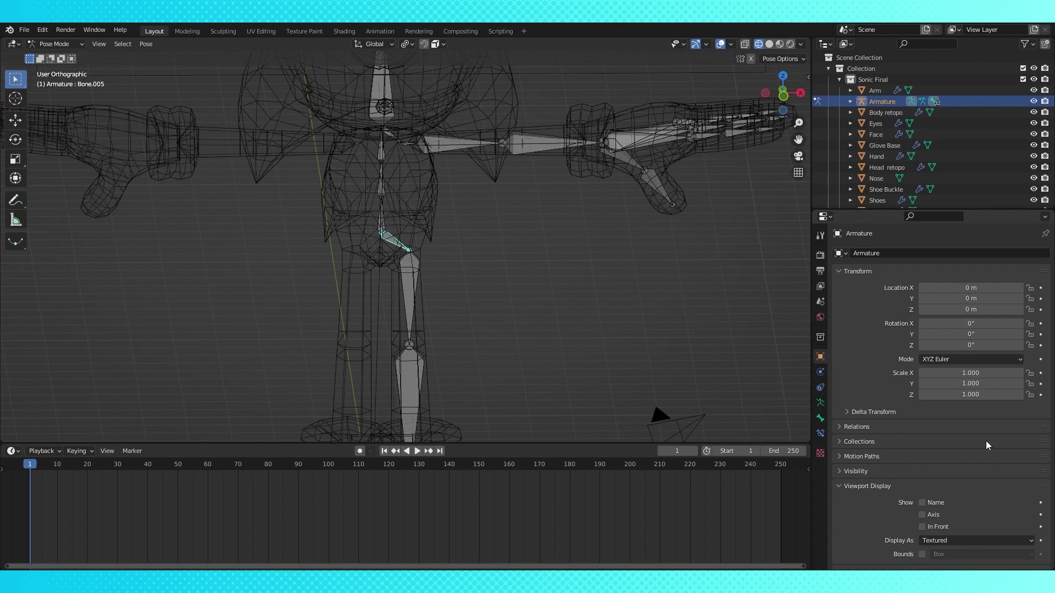
Select the lowest spine bone and rename it spine1.
left_click(381, 219)
mouse_move(497, 259)
middle_mouse_down()
mouse_move(516, 250)
mouse_move(484, 250)
middle_mouse_up()
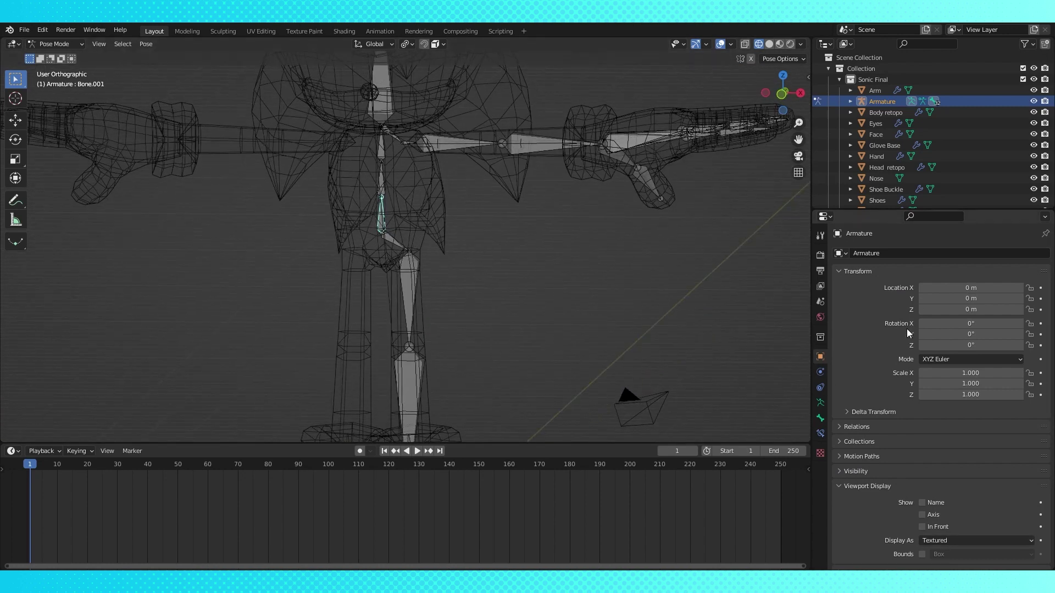
left_click(820, 418)
middle_click_drag(438, 265, 549, 263)
left_click(871, 254)
type("spine")
key("Return")
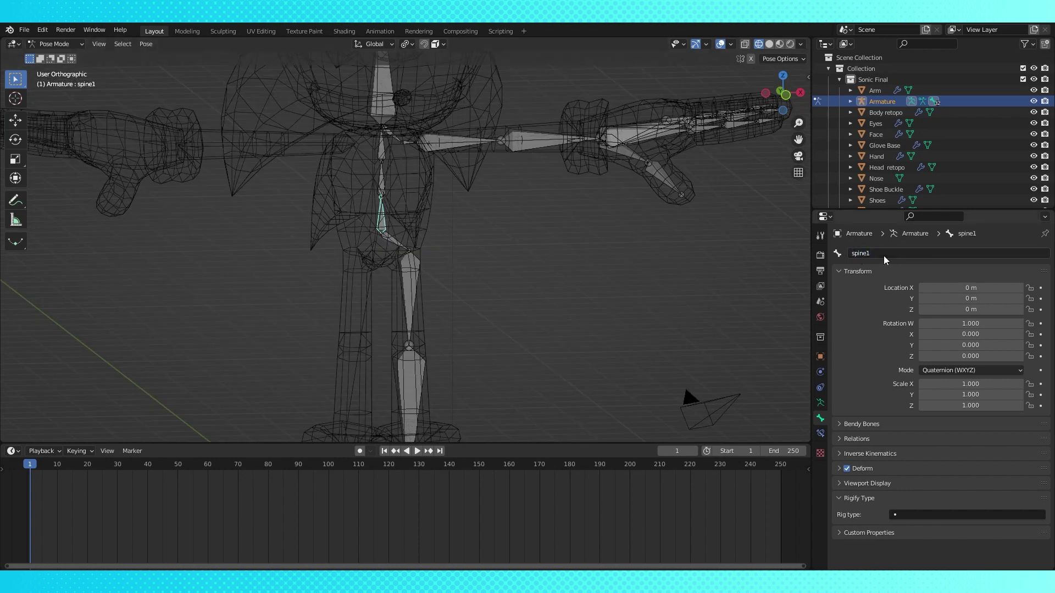
Rename the middle spine bone as the next in the series and the upper spine bone as spine3.
left_click(383, 178)
left_click(895, 253)
type("spine1")
key("Return")
left_click(380, 149)
left_click(894, 255)
type("spine3")
key("Return")
Rename the head bone as Head.
left_click(379, 102)
left_click(909, 254)
type("Head")
key("Return")
Give the inner shoulder bone a shoulder name and rename the outer shoulder bone as shoulder2.L.
left_click(396, 137)
middle_click_drag(395, 137, 450, 144)
double_click(904, 253)
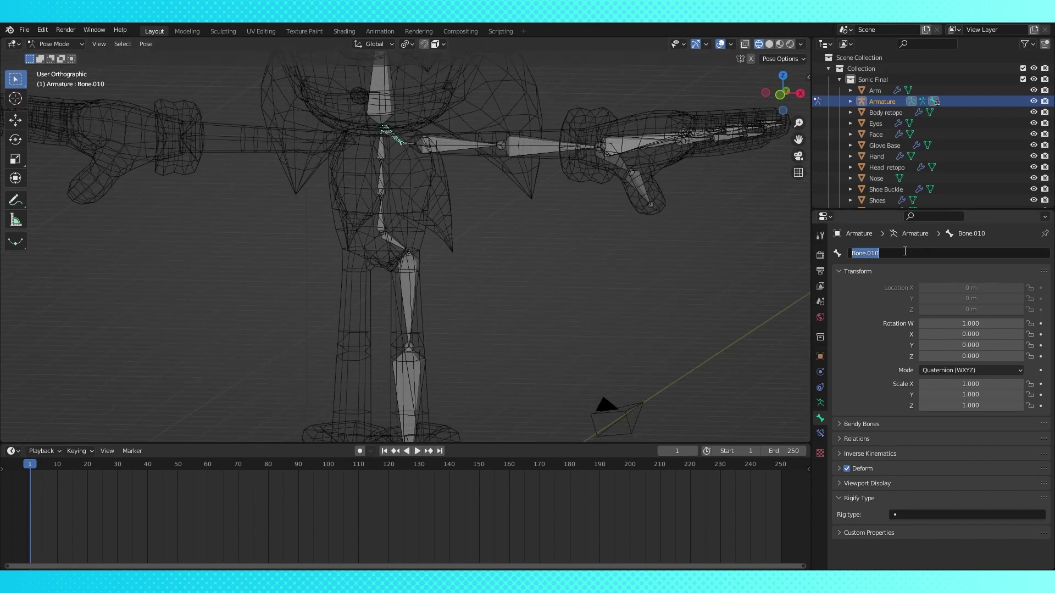
type("shoulder")
key("Return")
left_click(411, 143)
double_click(910, 253)
type("shoulder2.L")
key("Return")
Reselect the inner shoulder bone and edit its name to match the shoulder naming scheme.
left_click(393, 138)
left_click(899, 252)
left_click(897, 253)
key("Return")
Rename the upper arm bone as Arm1.L and the forearm bone as Arm2.L.
left_click(447, 147)
double_click(890, 253)
type("Arm1.L")
key("Return")
left_click(580, 152)
double_click(889, 253)
type("Arm2.L")
key("Return")
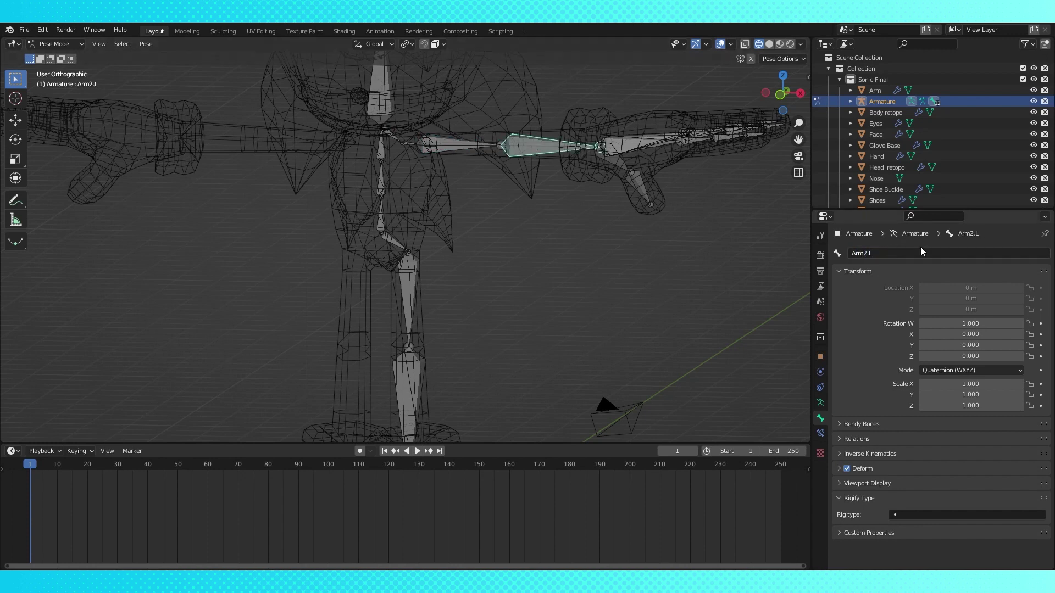
Select the thumb's base bone in the hand and give it a thumb name.
scroll(595, 174, "up", 3)
middle_click_drag(595, 173, 548, 208)
left_click(548, 208)
double_click(892, 253)
type("thu")
key("Return")
Rename the index finger's palm bone as Pointer1.L and the middle finger's palm bone as MIddle1.L.
left_click(607, 197)
type("Pointer1")
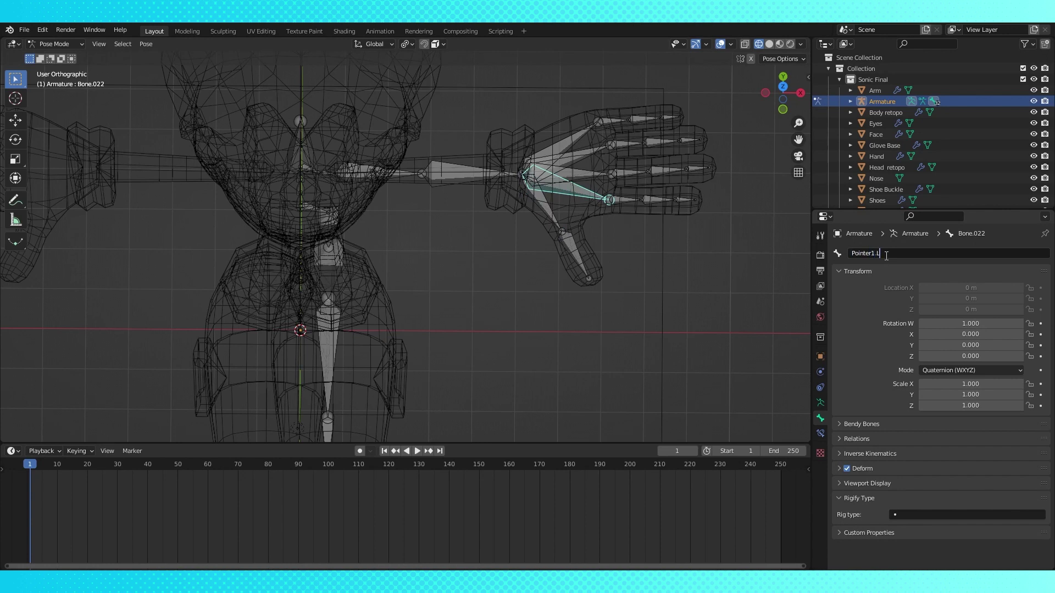
key("Return")
left_click(615, 175)
double_click(896, 253)
type("Middle")
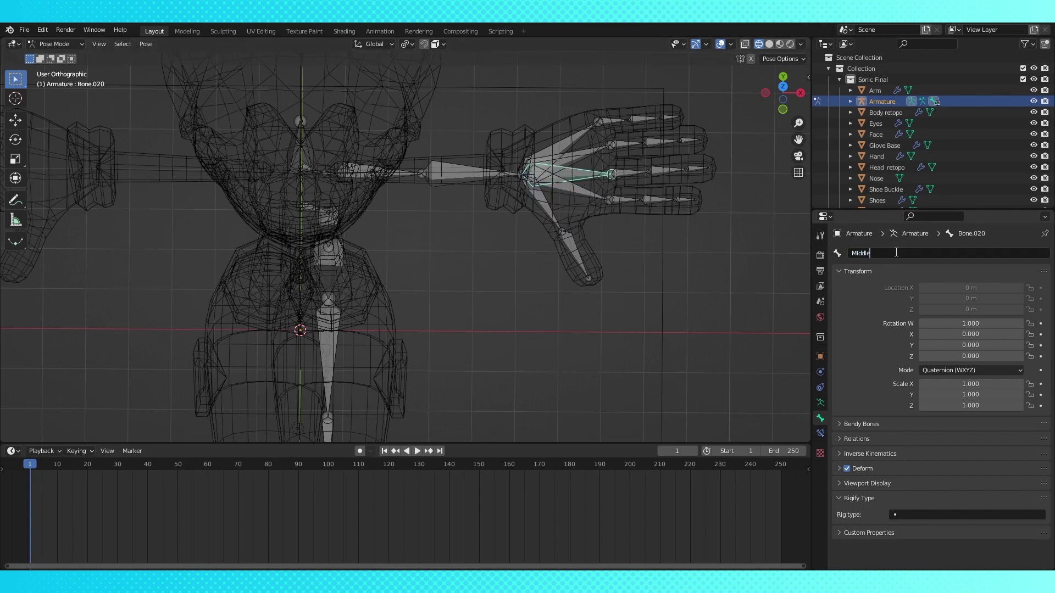
type("1.L")
key("Return")
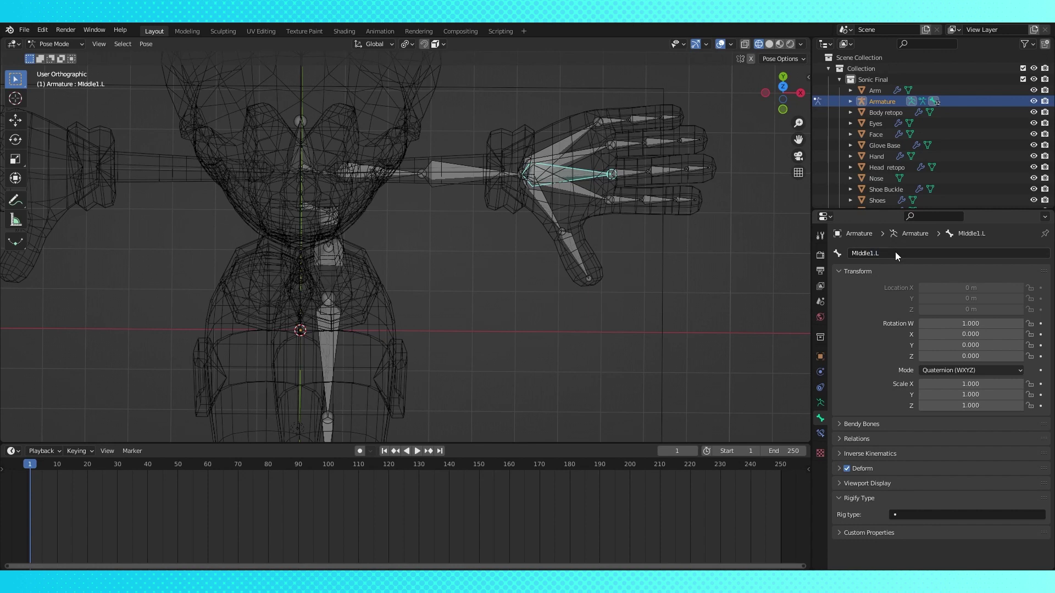
Rename the ring finger's palm bone as Ring1.L and the pinky's palm bone as Pinky1.L.
left_click(578, 146)
double_click(865, 251)
type("R")
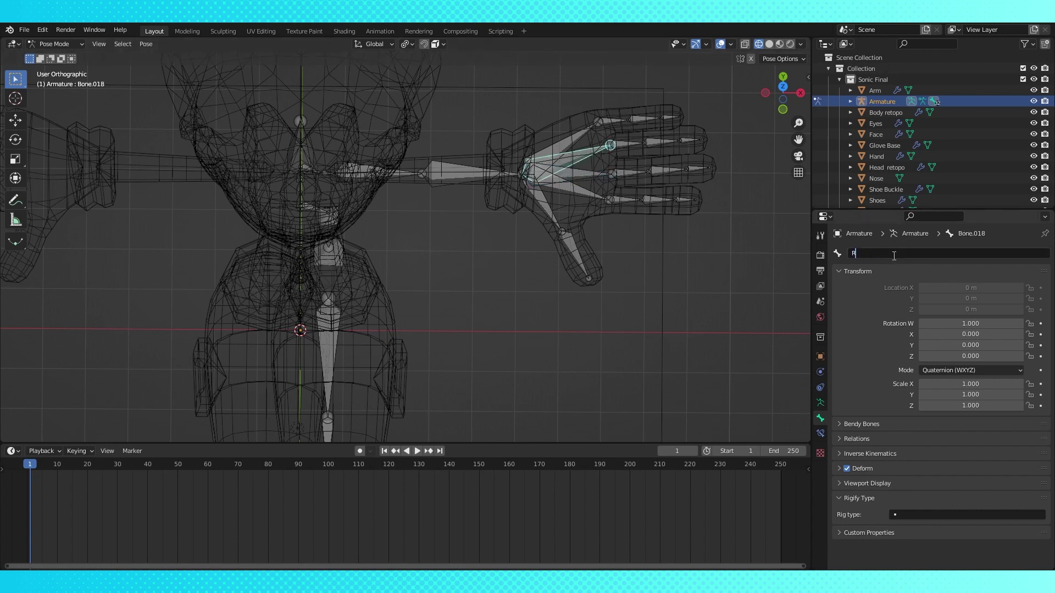
type("ing1.L")
key("Return")
left_click(573, 135)
double_click(887, 253)
type("Pinky1.L")
key("Return")
Select the thumb's outer bone and search for the Subdivide command while in Pose Mode.
left_click(574, 256)
double_click(897, 254)
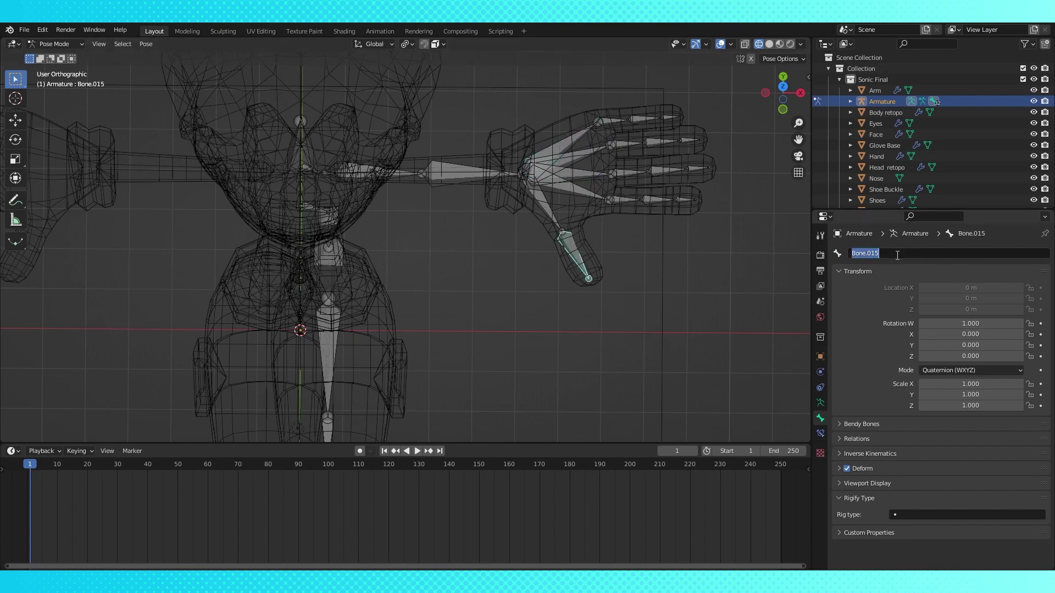
key("Escape")
middle_click_drag(650, 250, 615, 279)
key("F3")
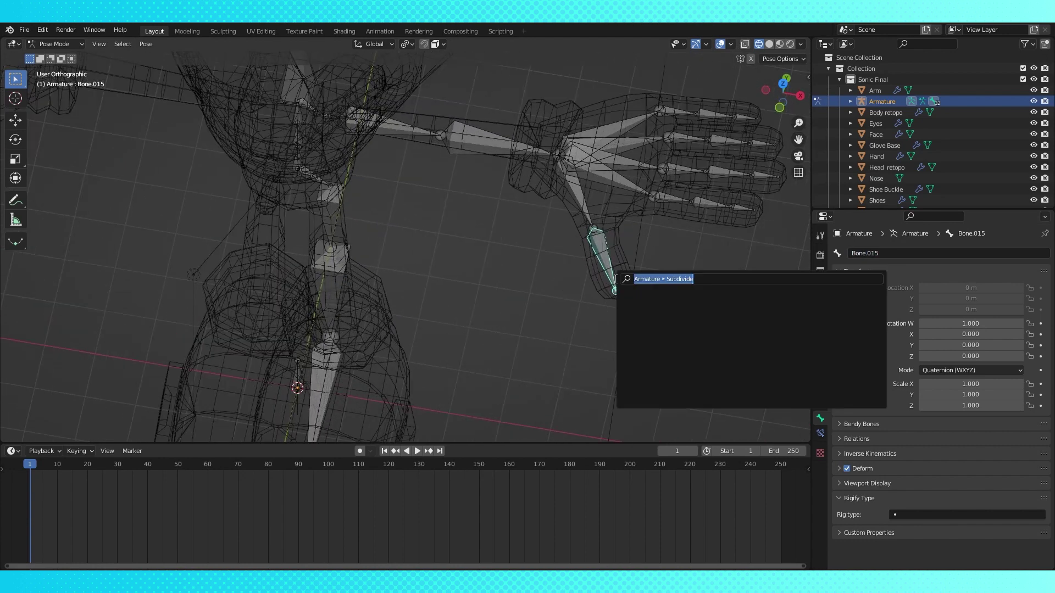
left_click(680, 278)
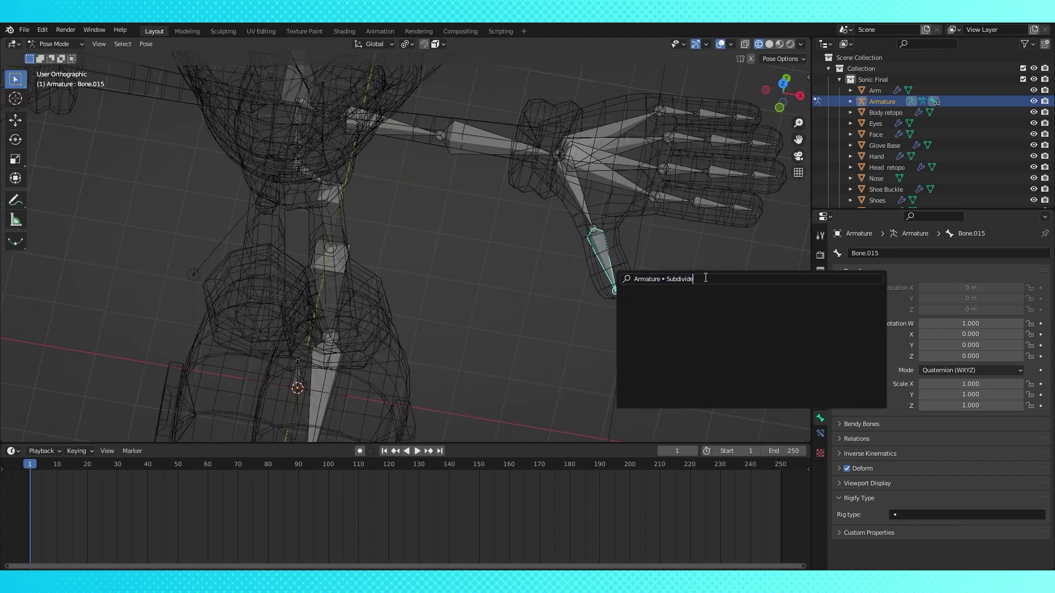
key("Escape")
Subdivide the thumb's outer bone with 1 cut in Edit Mode and return to Pose Mode.
left_click(55, 44)
left_click(53, 66)
key("F3")
key("Return")
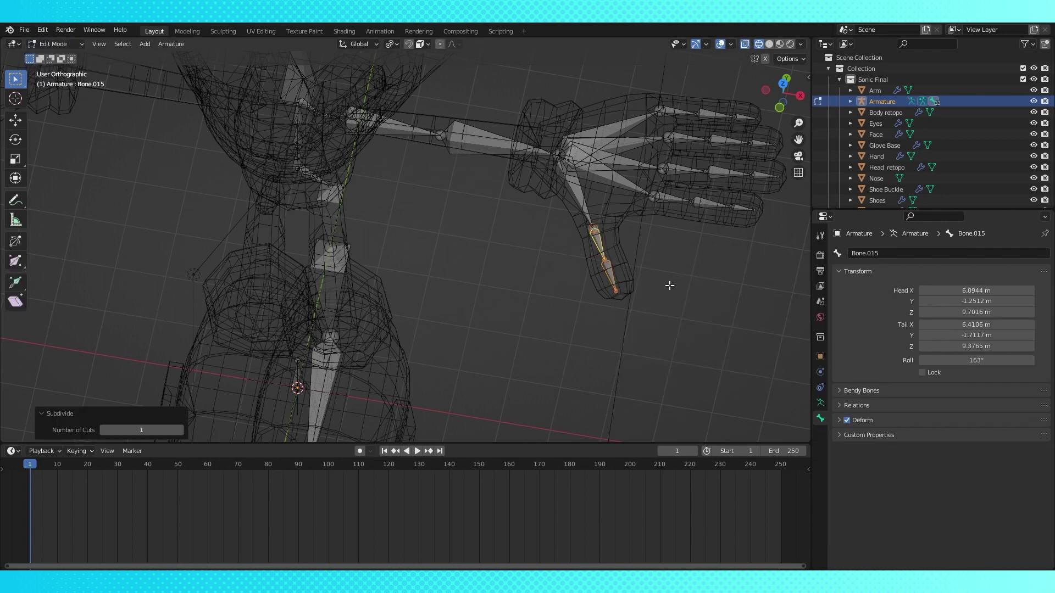
left_click(61, 45)
left_click(68, 83)
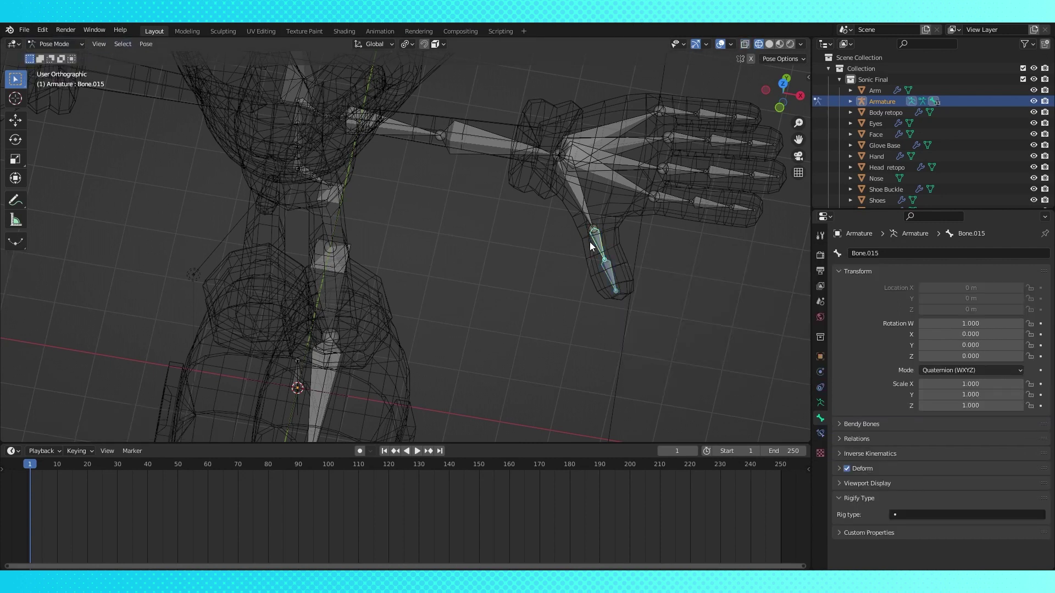
Rename the thumb's two outer bones as thumb2.L and thumb3.L.
left_click(883, 253)
type("thumb2.L")
key("Return")
left_click(611, 276)
left_click(887, 254)
type("thumb3.L")
key("Return")
Rename the index finger's bone next to the palm bone as Pointer2.L.
left_click(673, 198)
left_click(891, 253)
type("Pointer2.L")
key("Return")
Rename the index finger's middle and tip bones as Pointer3.L and Pointer4.L.
left_click(592, 204)
left_click(664, 190)
left_click(719, 206)
left_click(889, 253)
type("Pointer3.L")
key("Return")
key("bracketright")
left_click(918, 250)
type("Pointer4.L")
key("Return")
Rename the middle finger's three bones beyond the palm in sequence, with Middle3.L and Middle4.L for the outer two.
left_click(681, 173)
left_click(902, 253)
type("Mi")
key("Return")
left_click(717, 175)
left_click(895, 254)
type("Middle3.L")
key("Return")
left_click(766, 176)
left_click(905, 253)
type("Middle4.L")
key("Return")
Correct the middle finger bone's name so that its second letter is a lowercase i.
left_click(693, 170)
left_click(724, 174)
left_click(859, 253)
left_click(859, 253)
key("BackSpace")
type("i")
key("Return")
Rename the ring finger's three bones beyond the palm as Ring2, Ring3 and Ring4.L.
left_click(651, 138)
left_click(687, 139)
left_click(901, 256)
type("Ring2")
key("Return")
left_click(727, 141)
left_click(888, 254)
type("Ring3")
key("Return")
left_click(763, 144)
left_click(896, 254)
type("Ring4.L")
key("Return")
Rename the pinky's three bones beyond the palm in sequence, with Pinky2.L and Pinky3.L for the inner two.
left_click(680, 112)
left_click(906, 252)
type("Pinky2.L")
key("Return")
left_click(714, 113)
left_click(895, 251)
type("Pinky3.L")
key("Return")
left_click(743, 117)
left_click(904, 253)
type("P")
key("Return")
Rename the short bone between the spine's base and the thigh as Hip.L.
scroll(629, 230, "down", 5)
middle_click_drag(628, 229, 396, 229)
left_click(375, 194)
middle_click_drag(396, 229, 416, 229)
left_click(396, 223)
left_click(397, 226)
left_click(878, 253)
type("Hip.L")
key("Return")
Rename the upper and lower leg bones as Leg1.L and Leg2.L.
left_click(409, 257)
double_click(921, 253)
type("Leg1.L")
key("Return")
left_click(405, 317)
double_click(892, 254)
type("Leg2.L")
key("Return")
Rename the foot bone as Foot.L and the toe bone as Toe.L.
left_click(389, 385)
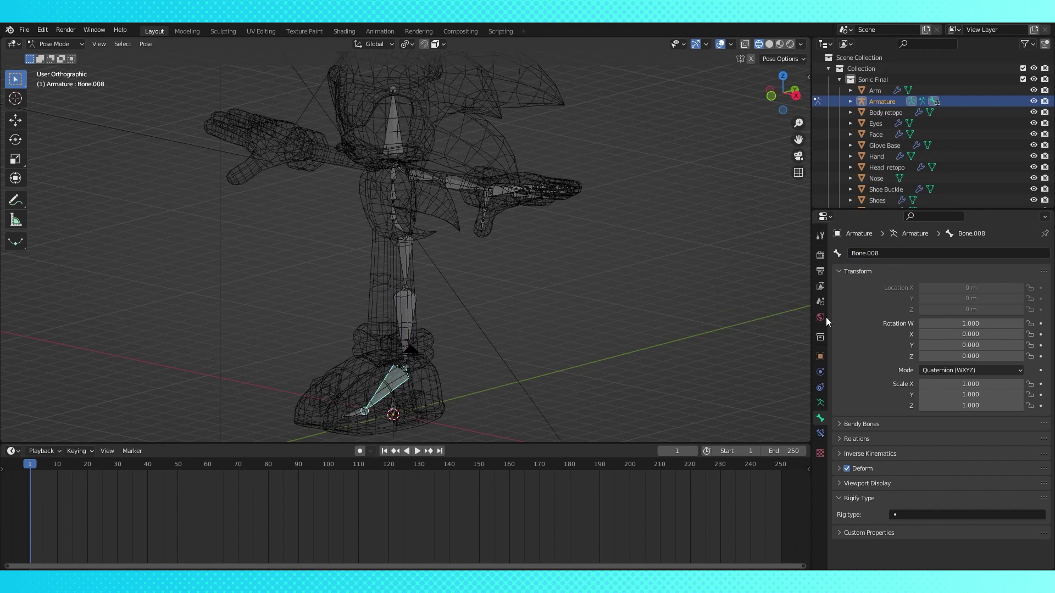
left_click(895, 252)
type("Foot.L")
key("Return")
key("bracketright")
type("Toe.L")
key("Return")
Rename the root bone standing on the ground between the feet as Base.L.
middle_click_drag(632, 308, 522, 311)
left_click(394, 351)
double_click(885, 253)
type("Base.L")
key("Return")
Extrude a new bone about 0.65 m along Y from the root joint of spine1 in Edit Mode.
middle_click_drag(494, 203, 396, 166)
left_click(391, 162)
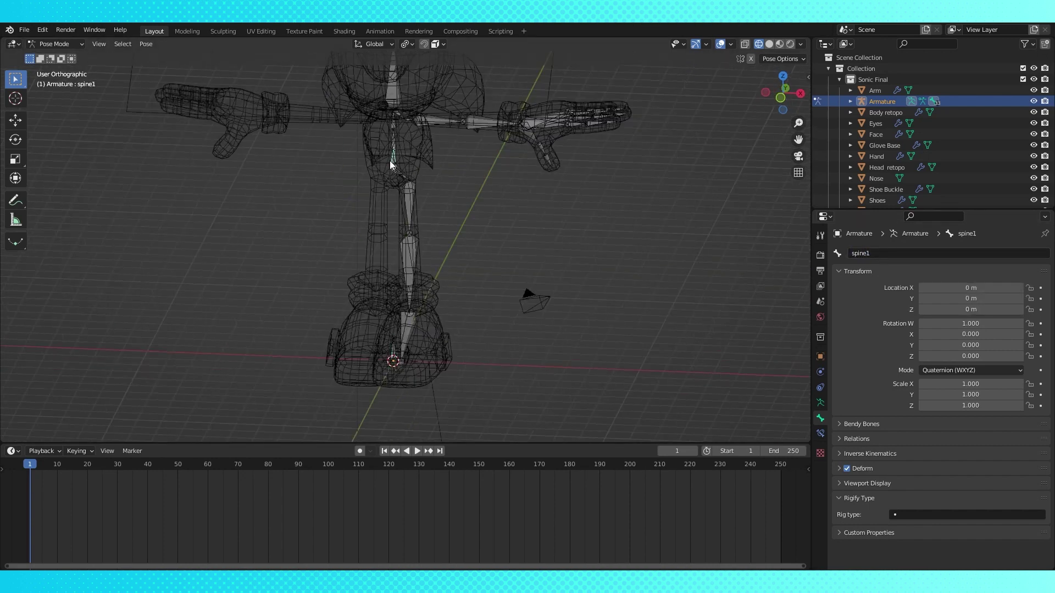
middle_click_drag(534, 245, 421, 216)
scroll(384, 220, "up", 4)
key("Tab")
left_click(411, 220)
middle_click_drag(532, 219, 447, 219)
key("e")
right_click(449, 219)
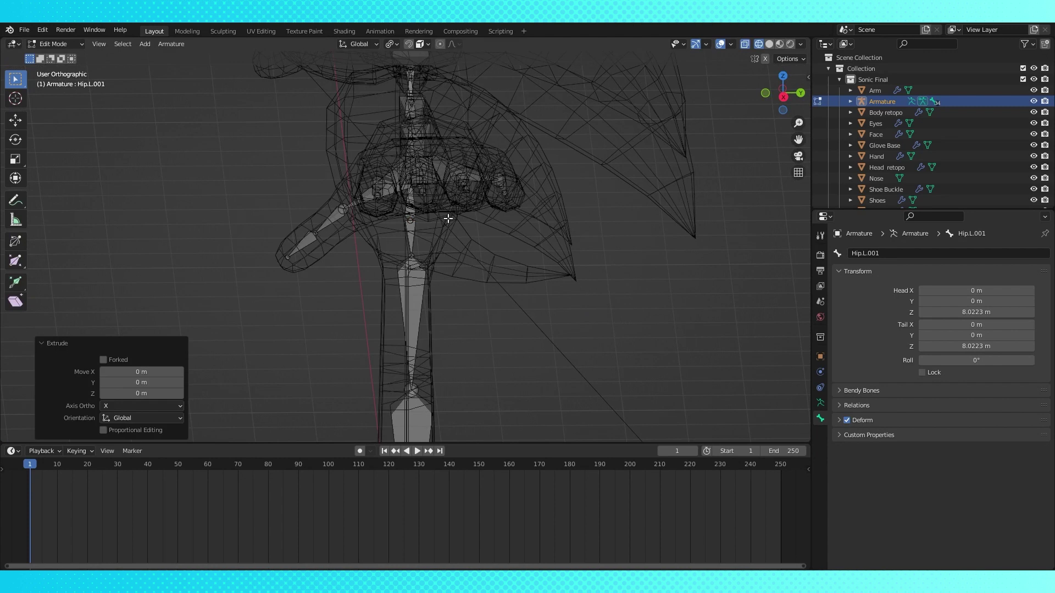
key("g")
key("y")
left_click(466, 224)
left_click(426, 222)
middle_click_drag(427, 223, 530, 181)
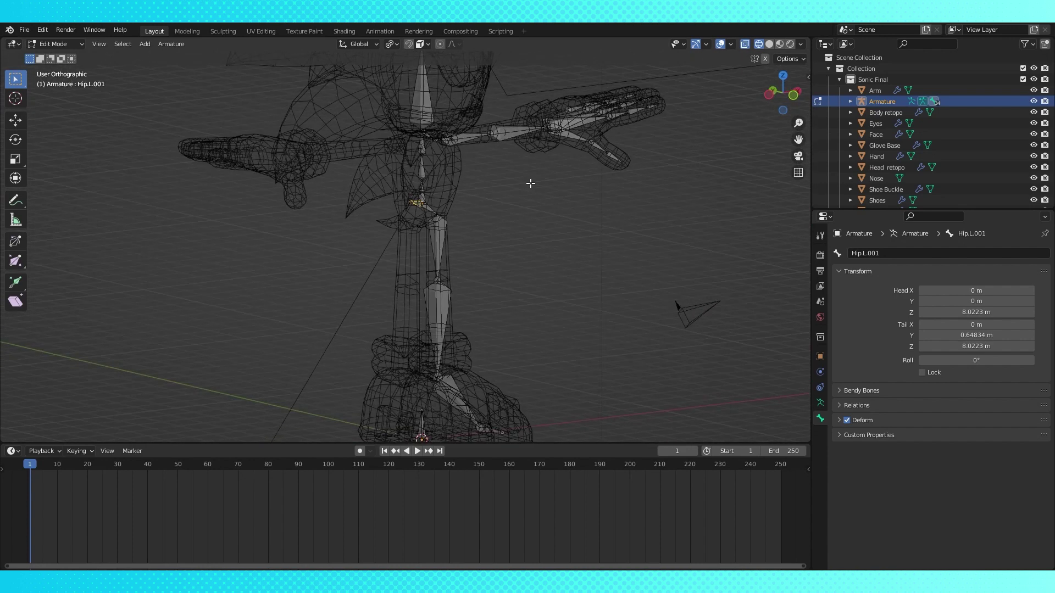
Return to Pose Mode and shorten the ground root bone's name to Base.
key("ctrl+Tab")
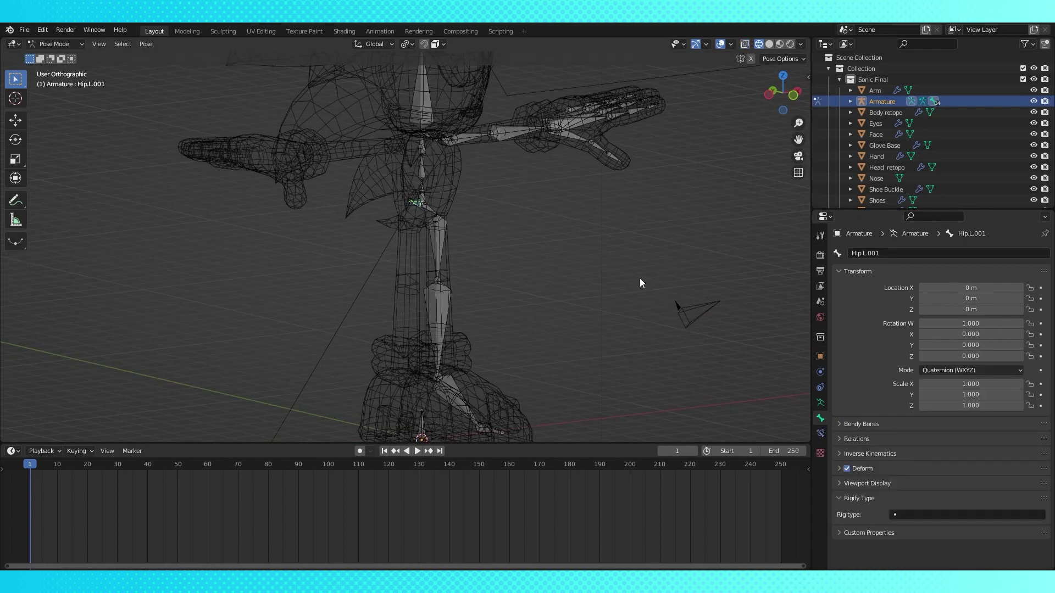
middle_click_drag(522, 324, 530, 268, "shift")
left_click(430, 365)
scroll(437, 307, "up", 2, "shift")
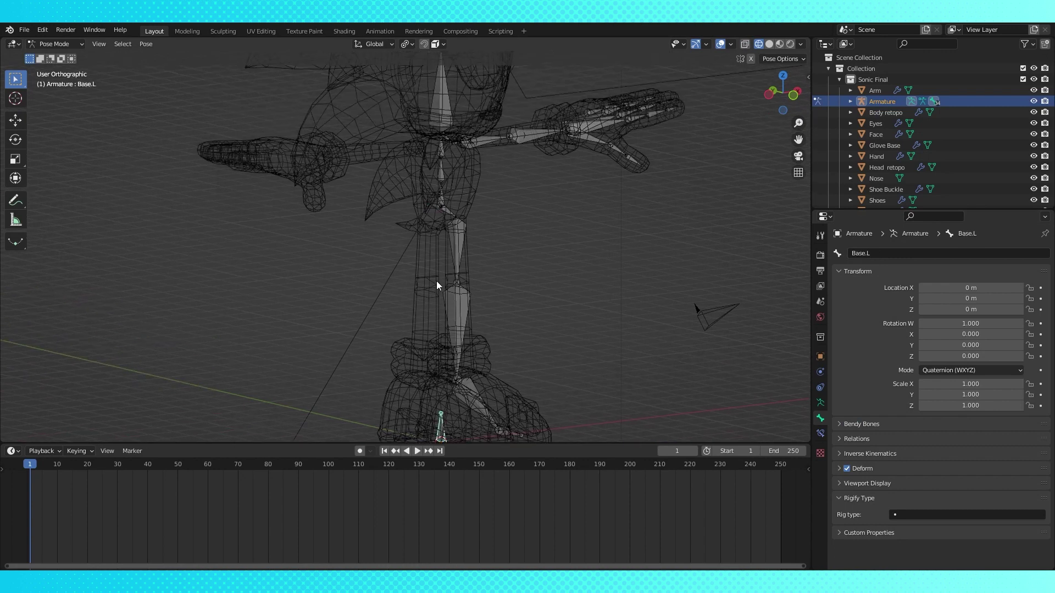
left_click(890, 254)
key("Return")
Rename the new horizontal bone at the spine's base as Body.
left_click(435, 207)
left_click(878, 250)
type("Body")
key("Return")
middle_click_drag(636, 257, 628, 215, "shift")
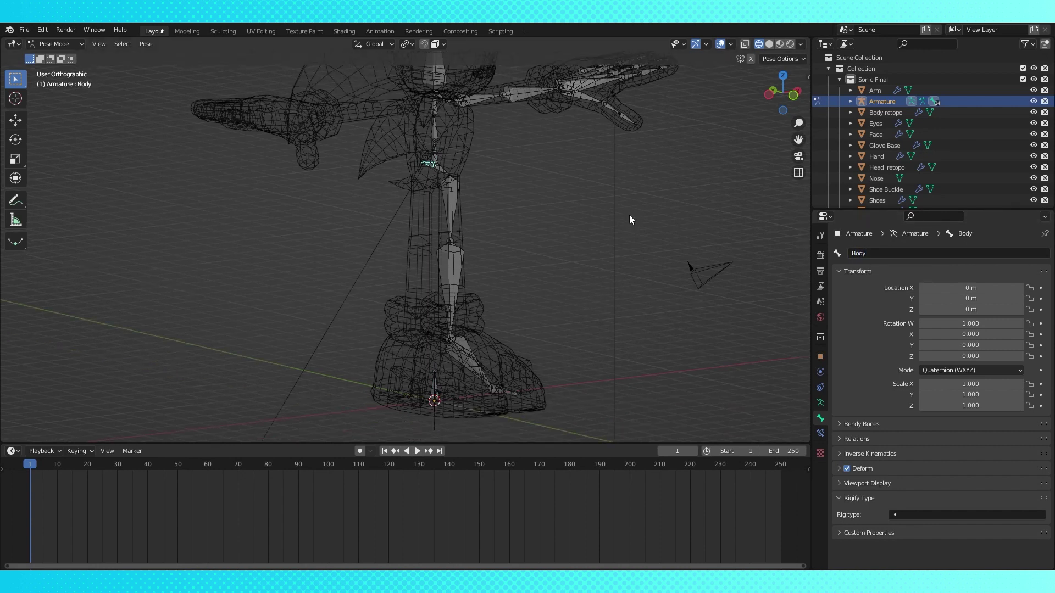
Set the Body bone's parent to Base in Edit Mode, and select the Base bone in Pose Mode.
left_click(849, 439)
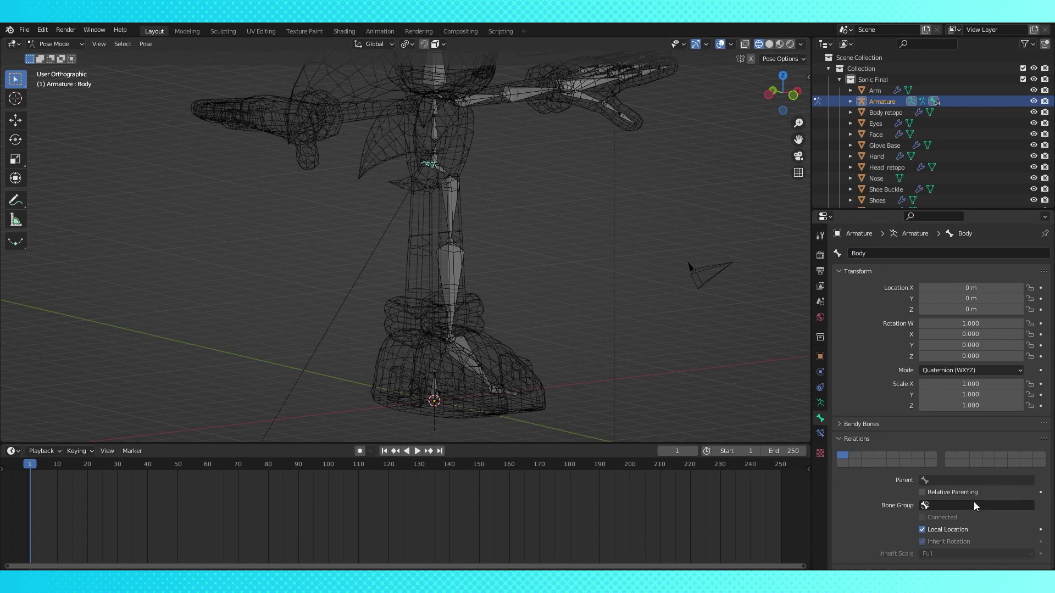
key("Tab")
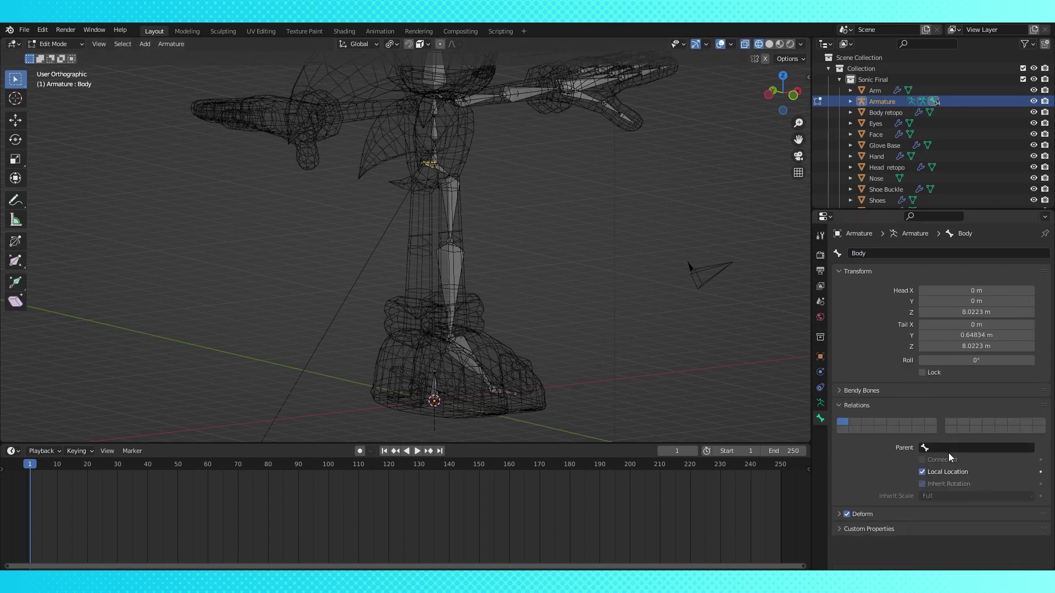
left_click(948, 447)
left_click(933, 464)
middle_click_drag(571, 285, 622, 284)
key("Tab")
left_click(437, 391)
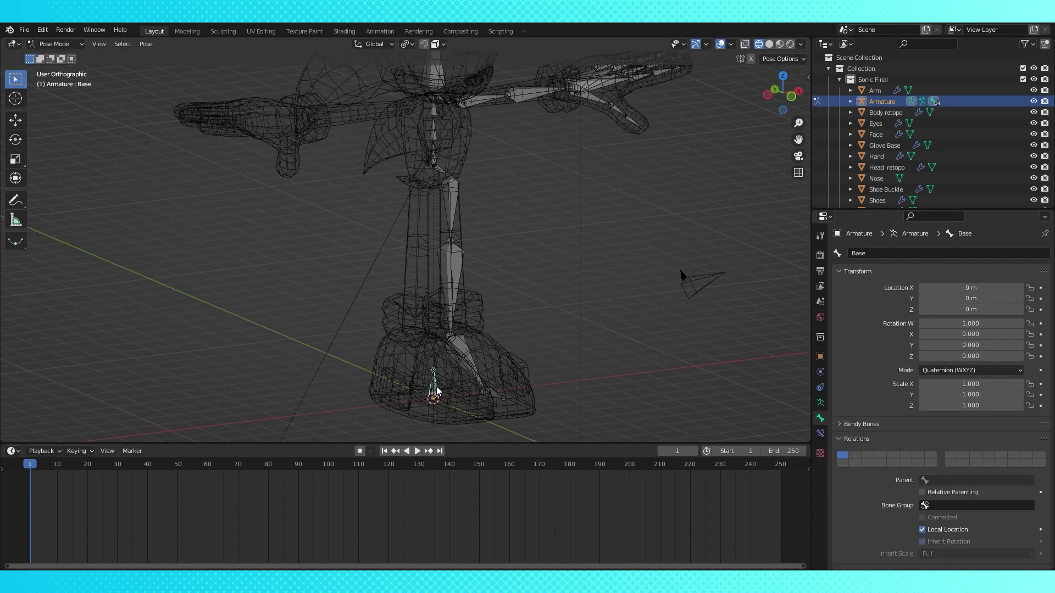
Set the parent of the spine1 bone to Body in Edit Mode.
middle_click_drag(424, 177, 446, 238, "shift")
scroll(446, 239, "up", 4)
left_click(513, 237)
middle_click_drag(513, 237, 508, 199, "shift")
key("Tab")
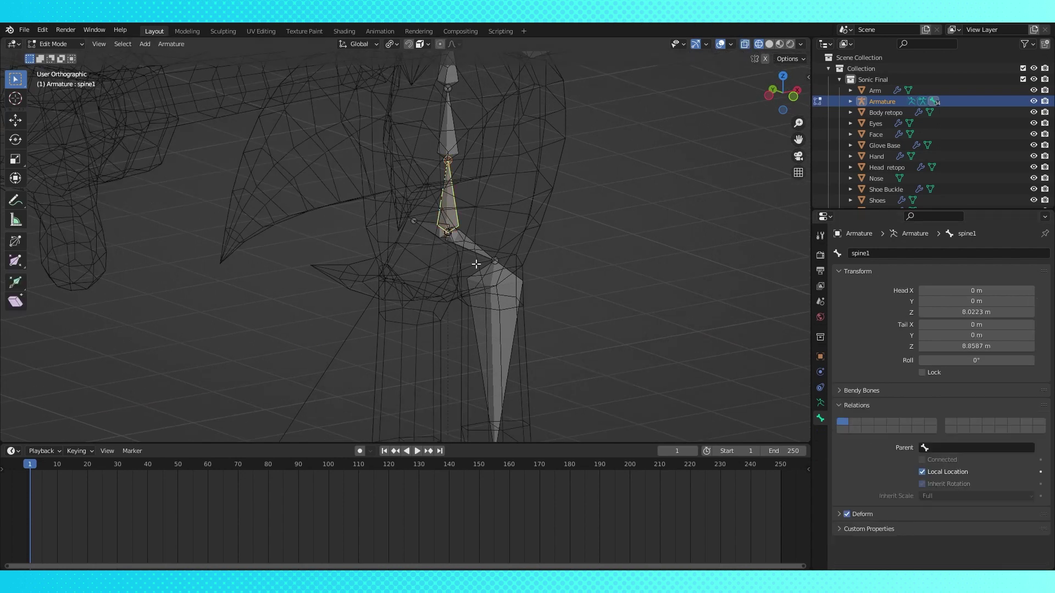
left_click(934, 447)
left_click(934, 474)
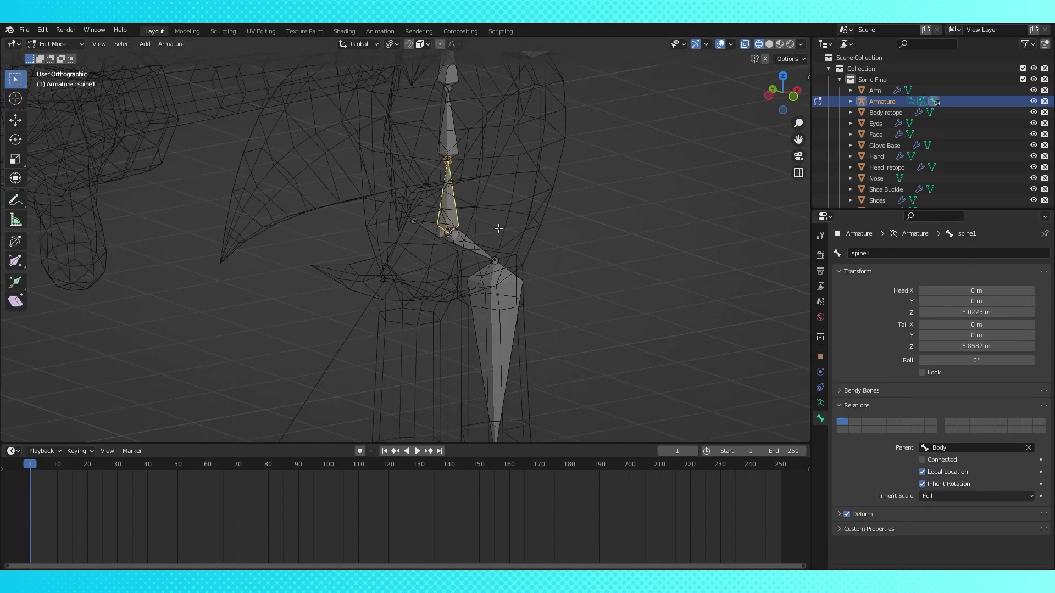
Set the parent of the Hip.L bone to Body in Edit Mode.
key("Tab")
left_click(472, 251)
key("Tab")
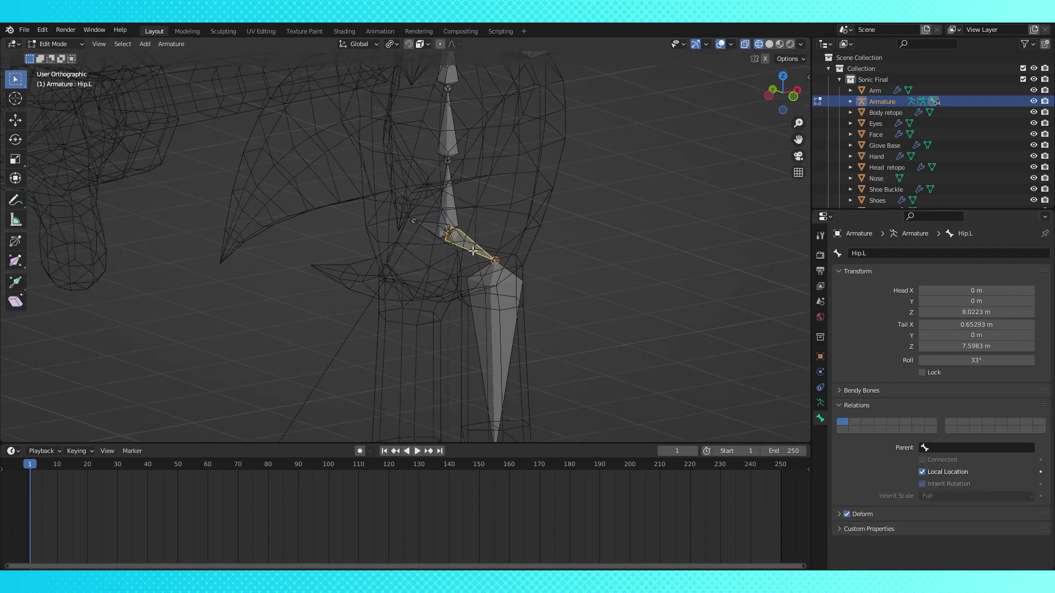
left_click(934, 447)
left_click(933, 474)
Test the parenting by rotating the Body bone in front view in Pose Mode, and cancel the rotation.
middle_click_drag(609, 220, 567, 228)
key("ctrl+Tab")
left_click(433, 230)
key("KP_1")
key("r")
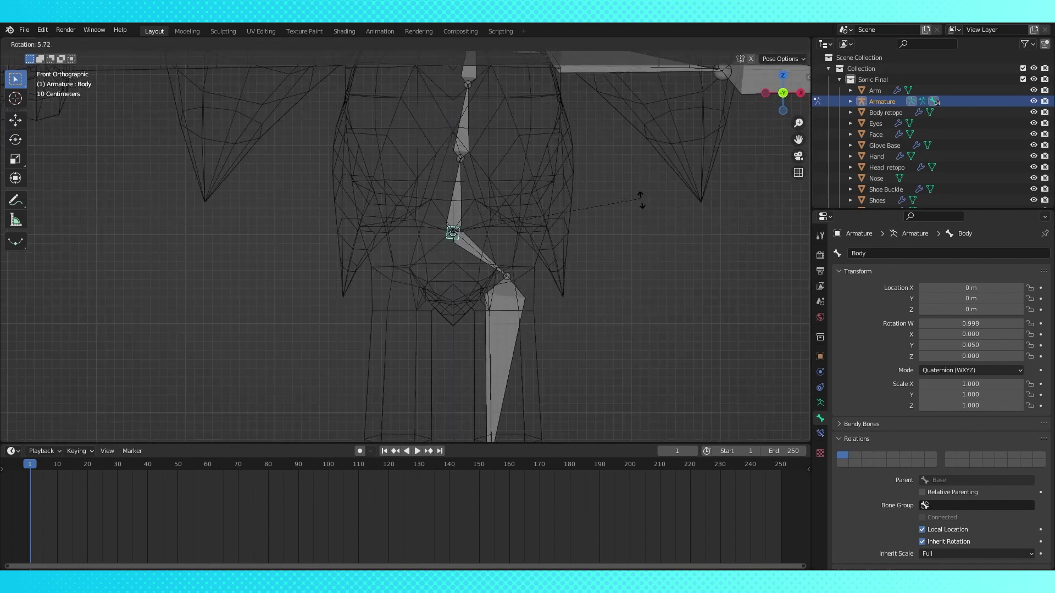
right_click(612, 170)
scroll(582, 170, "down", 3)
left_click(433, 217)
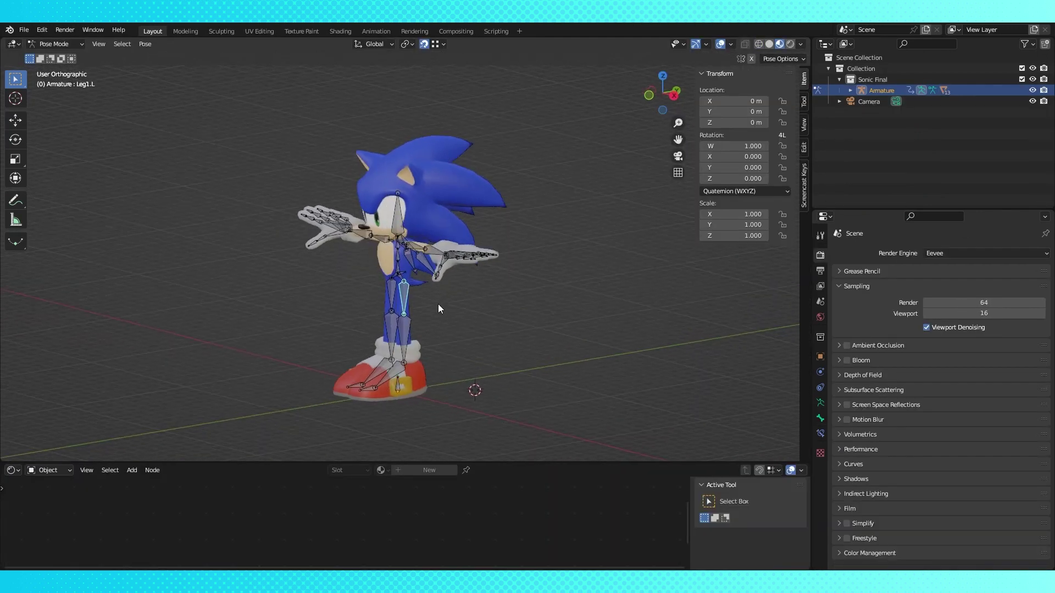
In right view, rotate the upper leg bone Leg1.L forward and bend the lower leg back at the knee.
scroll(437, 305, "up", 2)
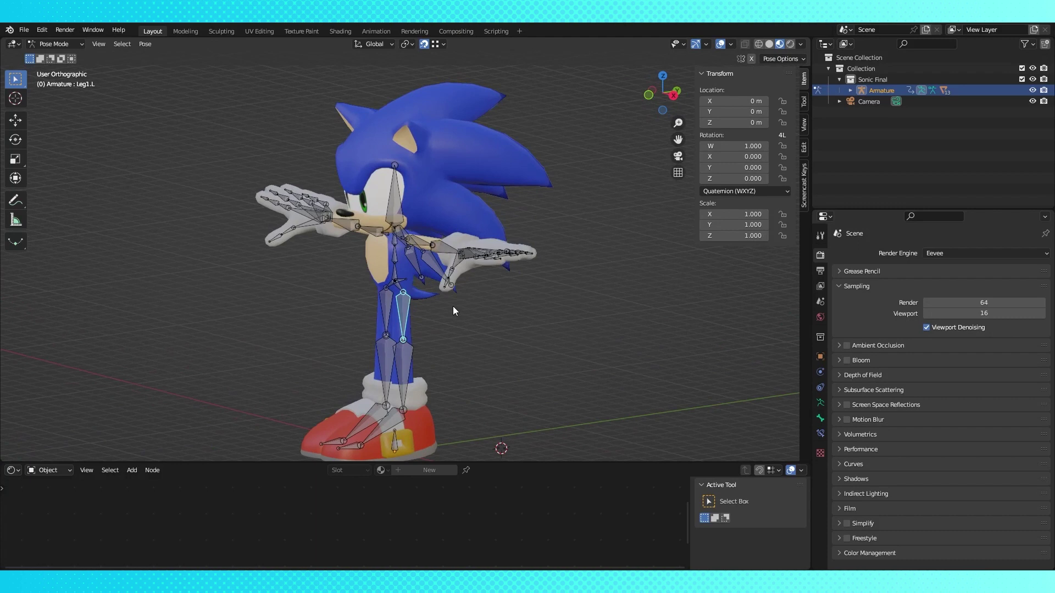
middle_click_drag(452, 306, 452, 271)
key("KP_3")
key("r")
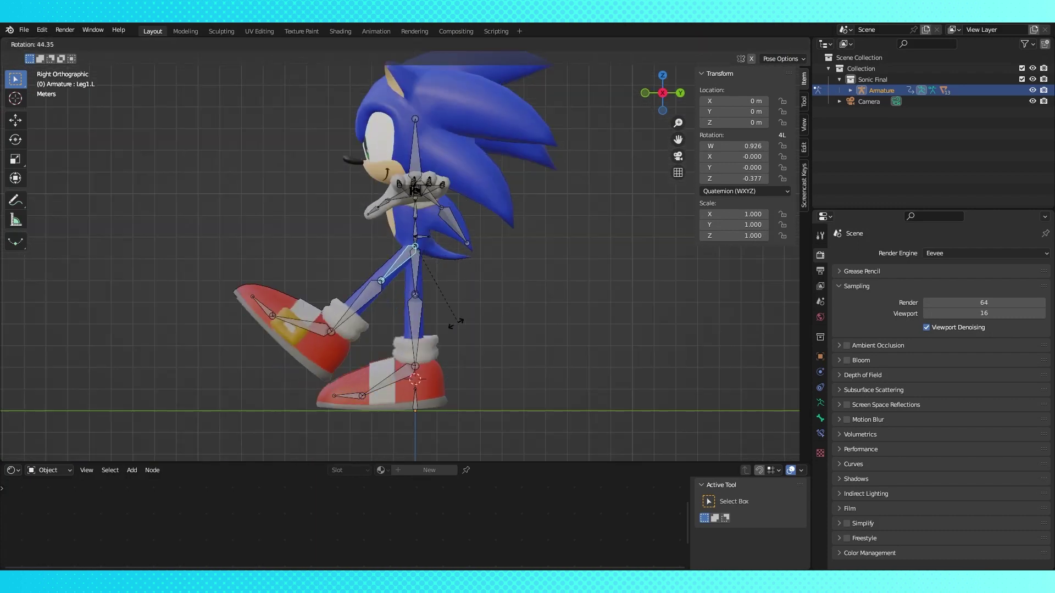
left_click(440, 327)
left_click(334, 269)
key("r")
left_click(363, 305)
Rotate the Foot.L and Toe.L bones in right view to angle the raised foot in the test pose.
left_click(342, 342)
key("r")
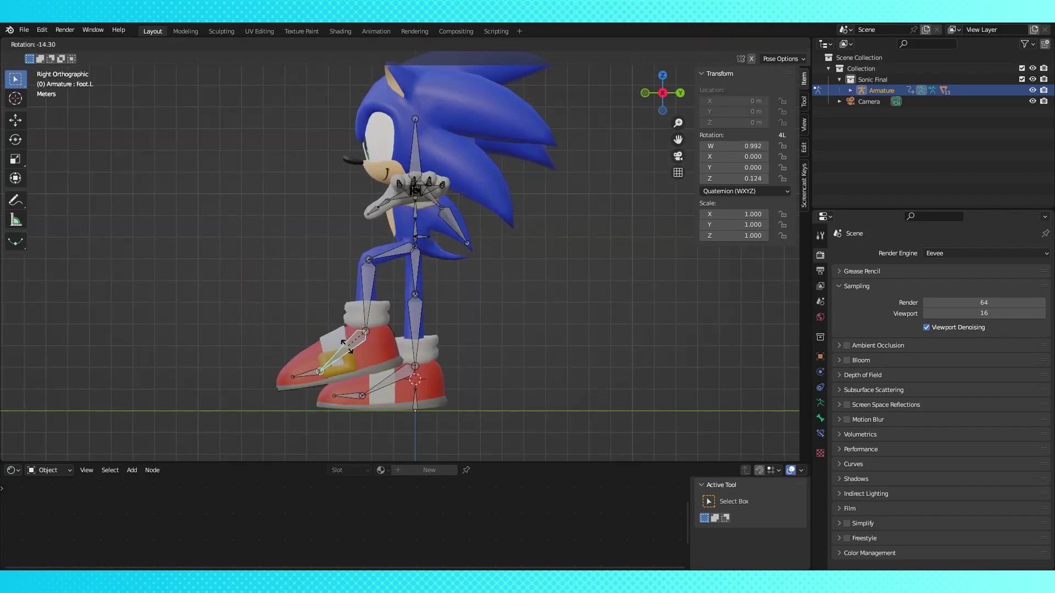
left_click(346, 351)
left_click(315, 379)
key("r")
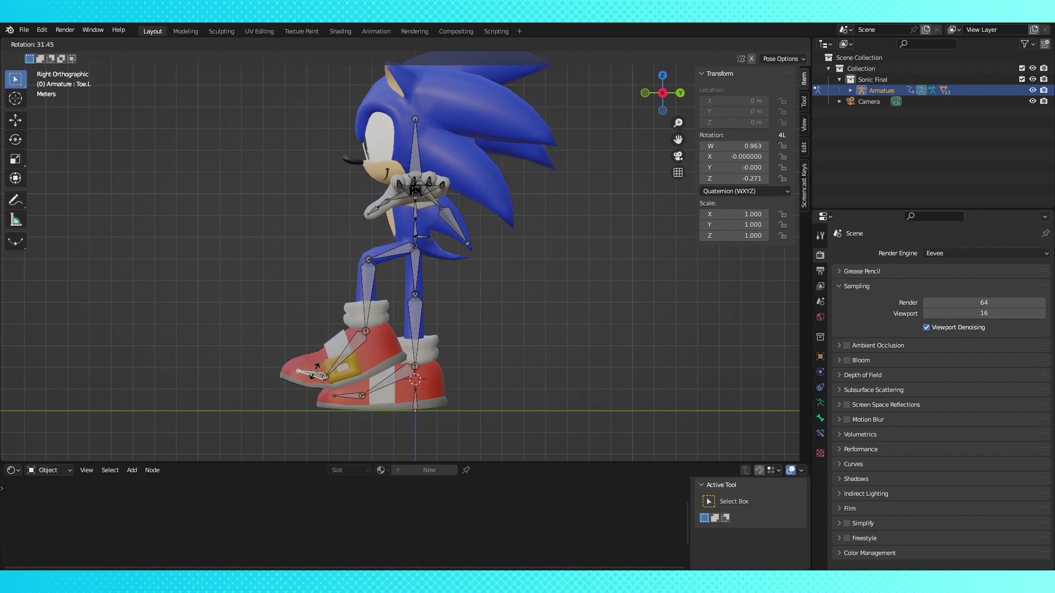
left_click(479, 272)
middle_click_drag(479, 272, 509, 282)
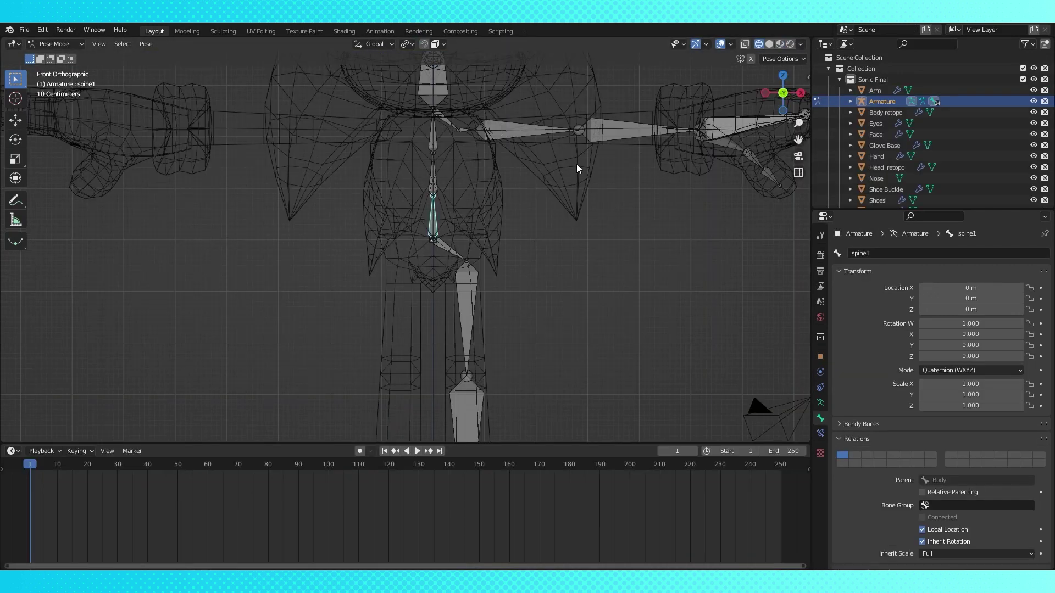
Test the parenting by rotating the Body bone and a bone beside it in front view, and cancel both rotations.
key("bracketleft")
scroll(594, 217, "down", 3)
key("r")
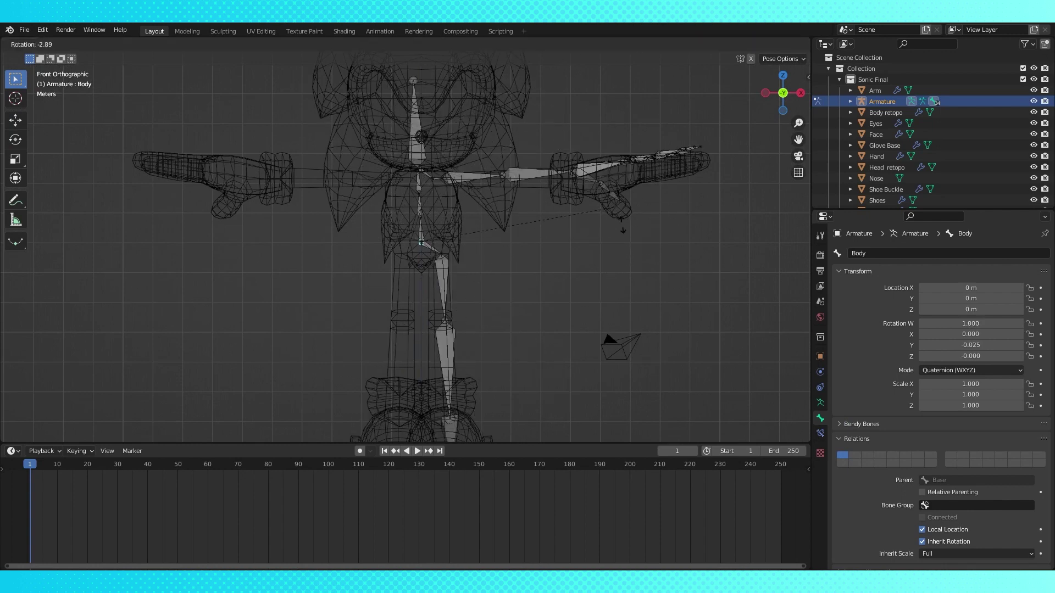
right_click(521, 249)
scroll(521, 249, "up", 1)
scroll(521, 254, "up", 2)
left_click(460, 253)
key("r")
key("Escape")
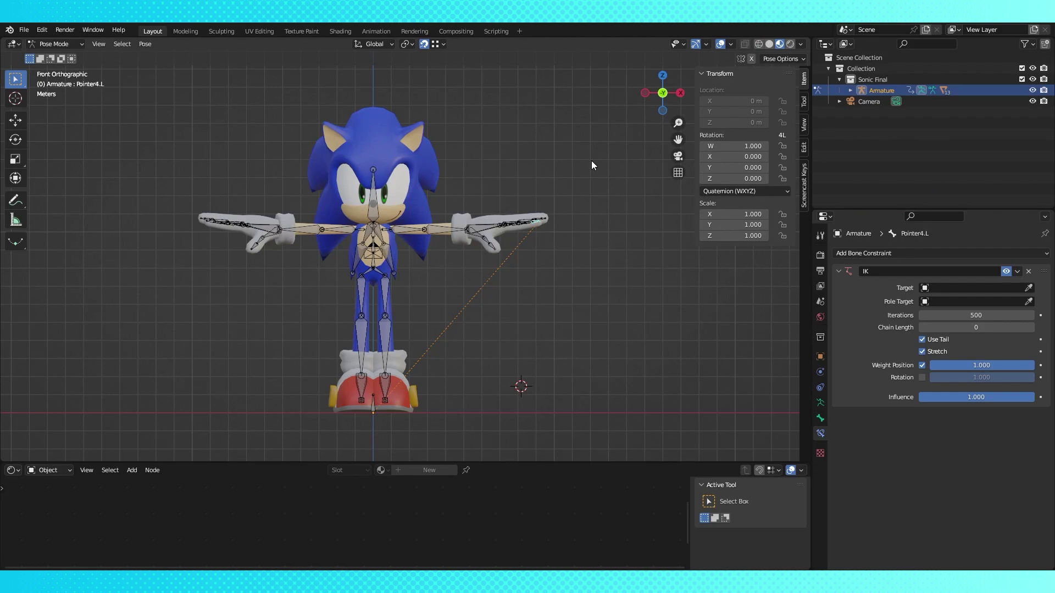
Test the IK constraint by moving the Pointer4.L bone in front view, and cancel the move.
key("g")
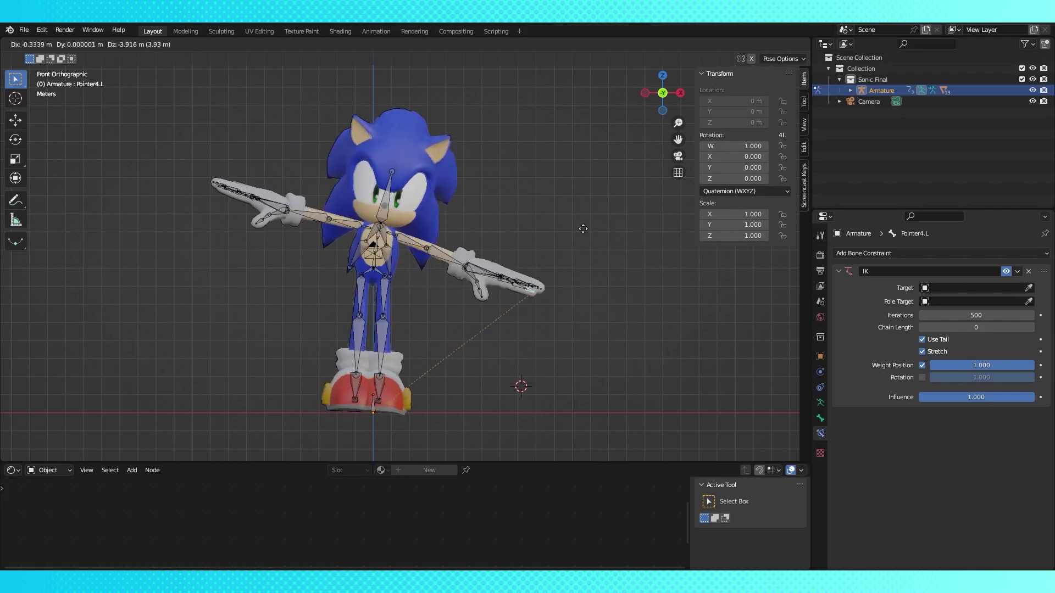
right_click(642, 164)
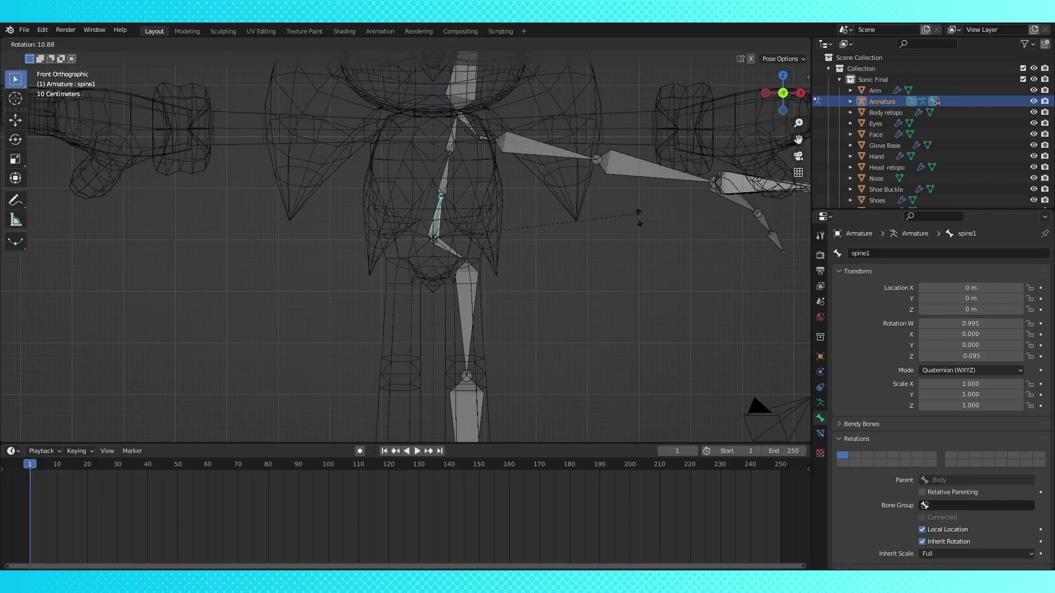
In Edit Mode and right view, toggle snapping and extrude a bone from the upper end of spine3 down to the back spike's tip.
scroll(607, 159, "down", 3)
middle_click_drag(602, 222, 508, 211)
middle_click_drag(423, 176, 379, 140)
left_click(382, 120)
left_click(379, 140)
left_click(382, 118)
left_click(383, 118)
key("Tab")
left_click(382, 116)
key("KP_3")
middle_click_drag(454, 153, 423, 130, "shift")
left_click(408, 44)
key("e")
left_click(502, 275)
Subdivide the new back-spike bone into two segments.
middle_click_drag(502, 276, 503, 244)
left_click(469, 224)
key("F3")
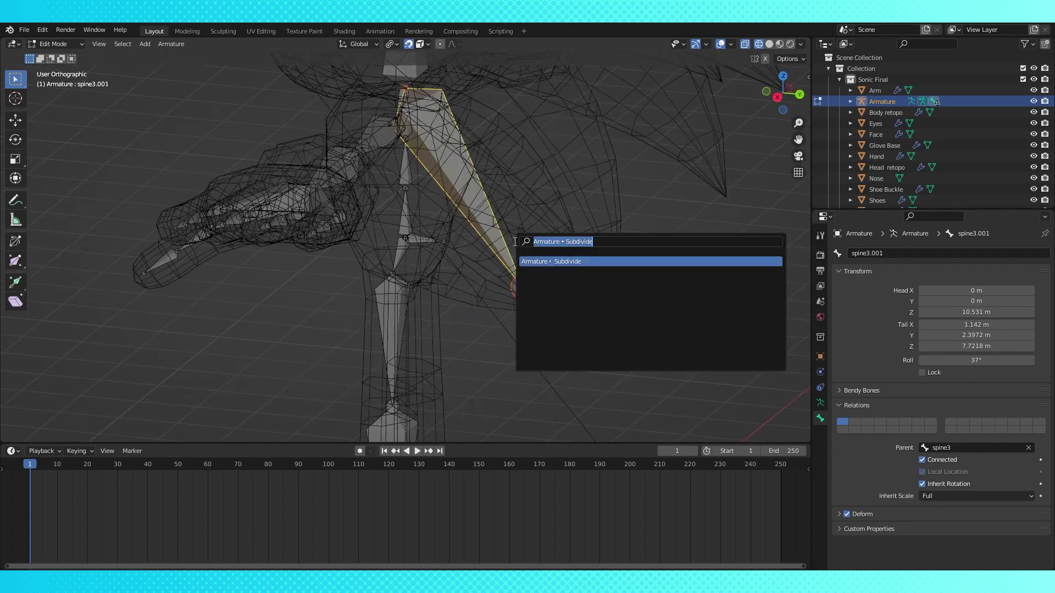
left_click(572, 262)
Name the upper back-spike bone Back spike1.L and the lower one Back Spike2.L.
middle_click_drag(494, 177, 666, 226)
left_click(439, 153)
left_click(897, 254)
type("Back spike")
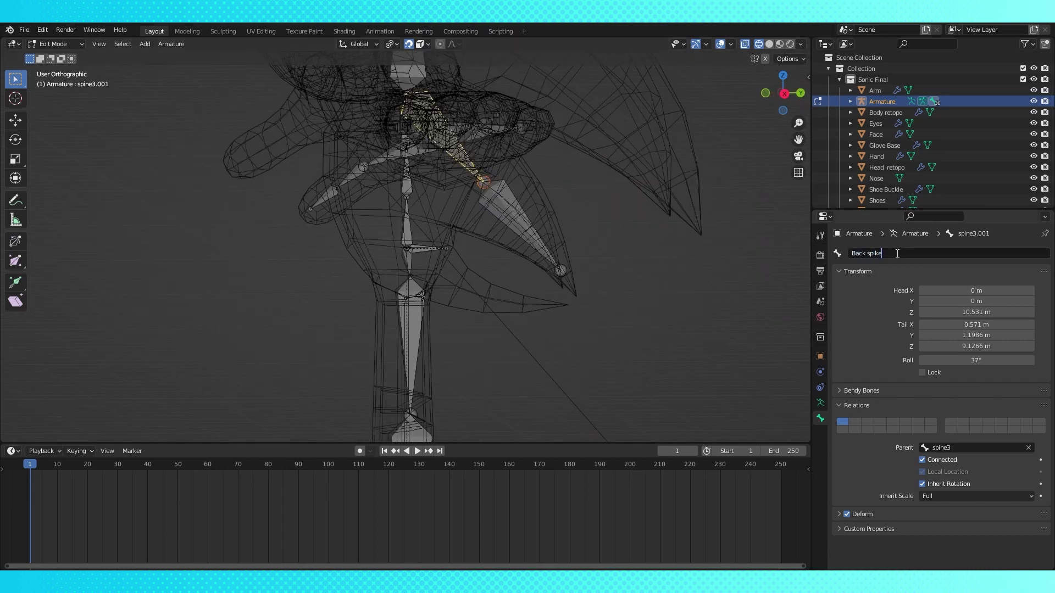
type("1.L")
key("Return")
left_click(538, 235)
left_click(904, 257)
type("Back Spike2.L")
key("Return")
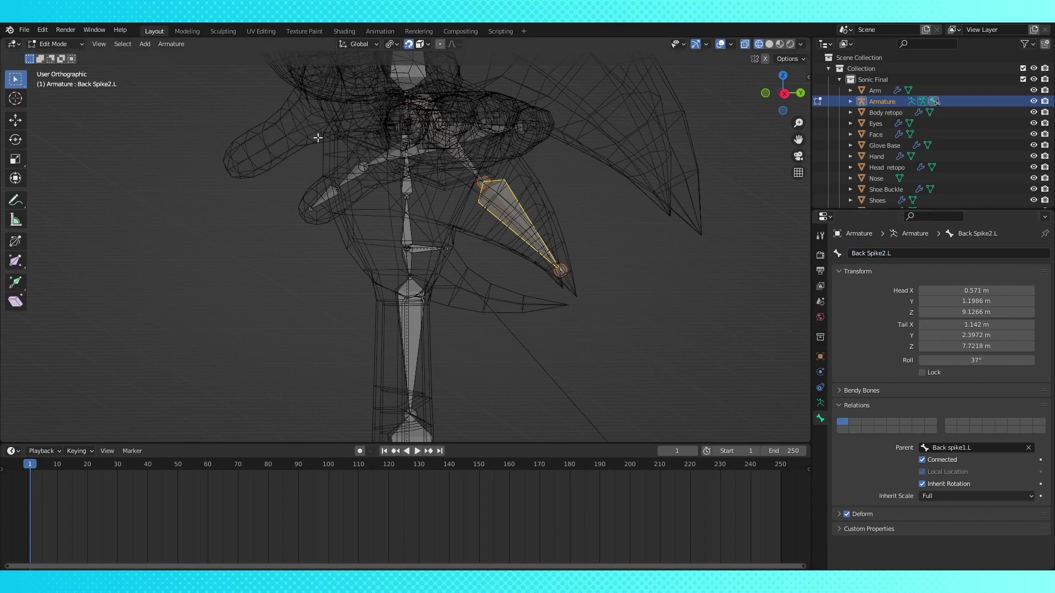
Edit the lower back-spike bone's name to remove the space and make the s of spike lowercase.
left_click(465, 164)
left_click(519, 217)
left_click(871, 256)
left_click(871, 254)
key("BackSpace")
key("BackSpace")
type("s")
left_click(563, 211)
Rename the upper back-spike bone as backspike1.L.
middle_click_drag(682, 248, 596, 230)
left_click(484, 165)
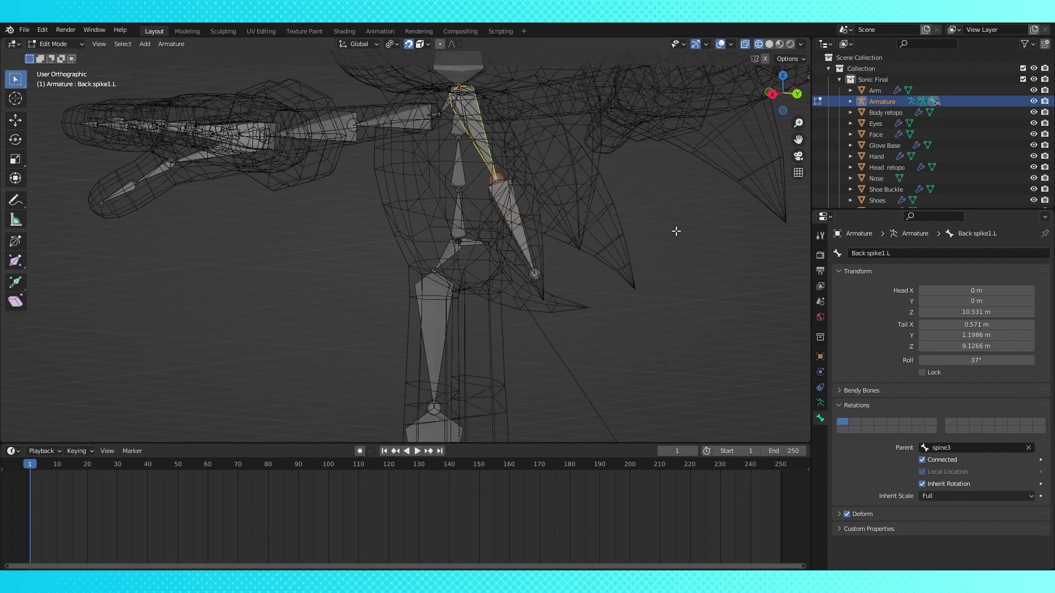
left_click(867, 255)
left_click(868, 254)
key("BackSpace")
left_click(854, 257)
key("Delete")
type("b")
key("Return")
Turn off snapping and raise the joint between the two back-spike bones along Z to about 9.36 m.
middle_click_drag(586, 171, 602, 200)
left_click(483, 236)
left_click(463, 205)
left_click(408, 45)
key("g")
key("z")
left_click(484, 220)
middle_click_drag(483, 221, 669, 227)
Select all bones in front view, symmetrize them to create the opposite side, and switch to Pose Mode.
scroll(669, 227, "down", 1)
middle_click_drag(598, 230, 544, 235)
key("a")
key("KP_1")
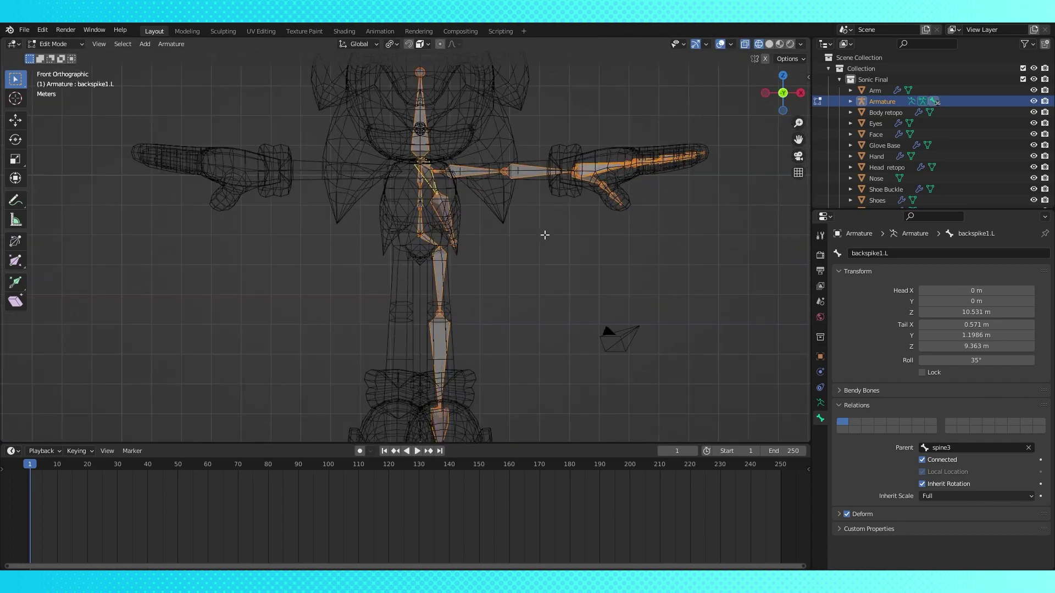
scroll(541, 236, "down", 2)
scroll(529, 238, "up", 3)
key("ctrl+Tab")
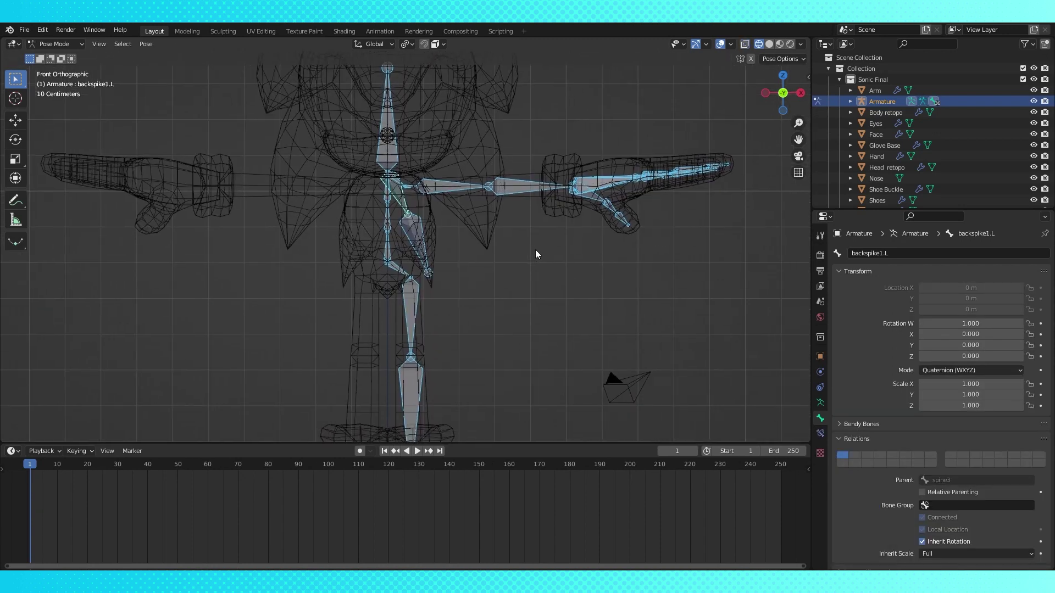
key("Tab")
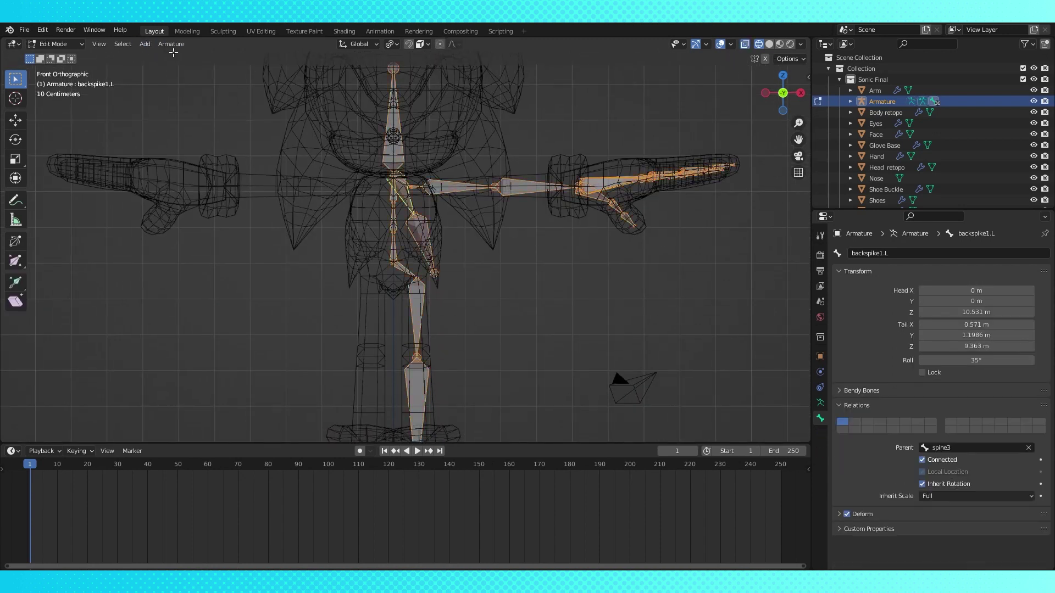
left_click(171, 44)
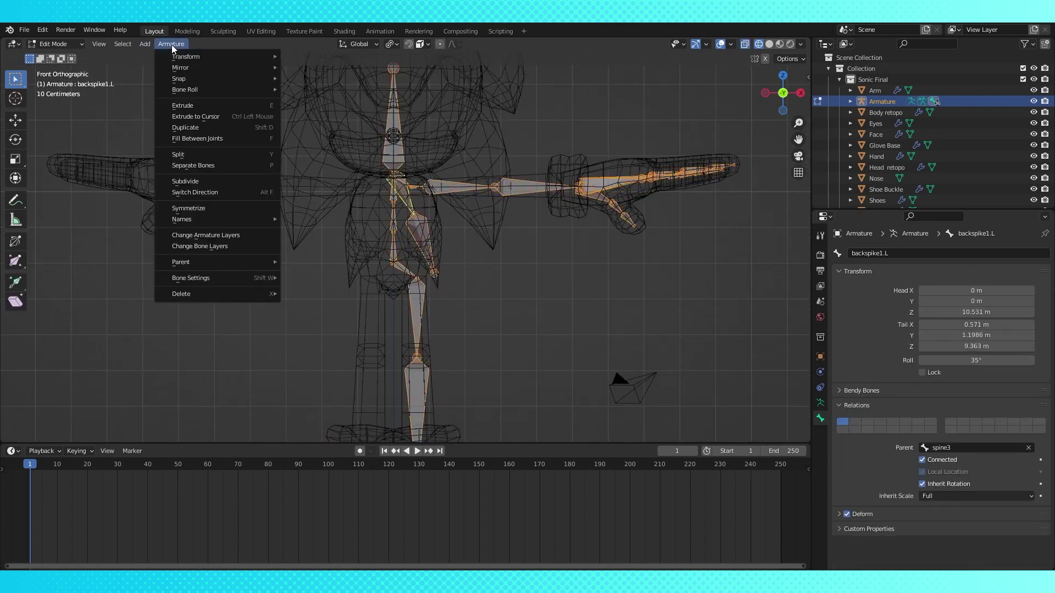
left_click(201, 210)
key("ctrl+Tab")
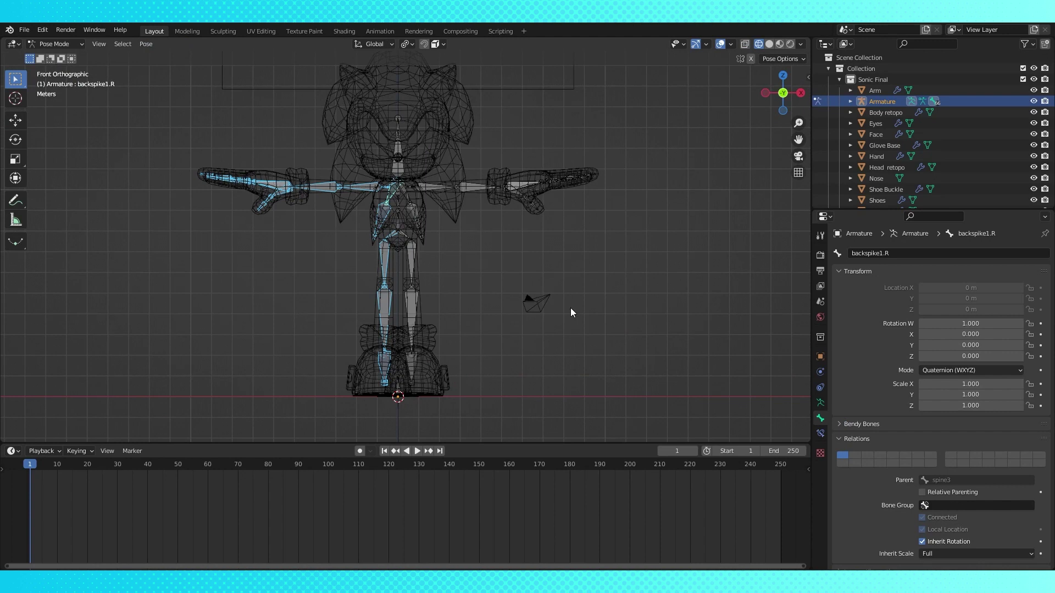
Select all the Sonic meshes from Arm to Socks, add the Armature last, and parent them to it with Automatic Weights.
left_click(874, 90)
left_click(885, 112, "ctrl")
left_click(875, 123, "ctrl")
left_click(875, 134, "ctrl")
left_click(880, 145, "ctrl")
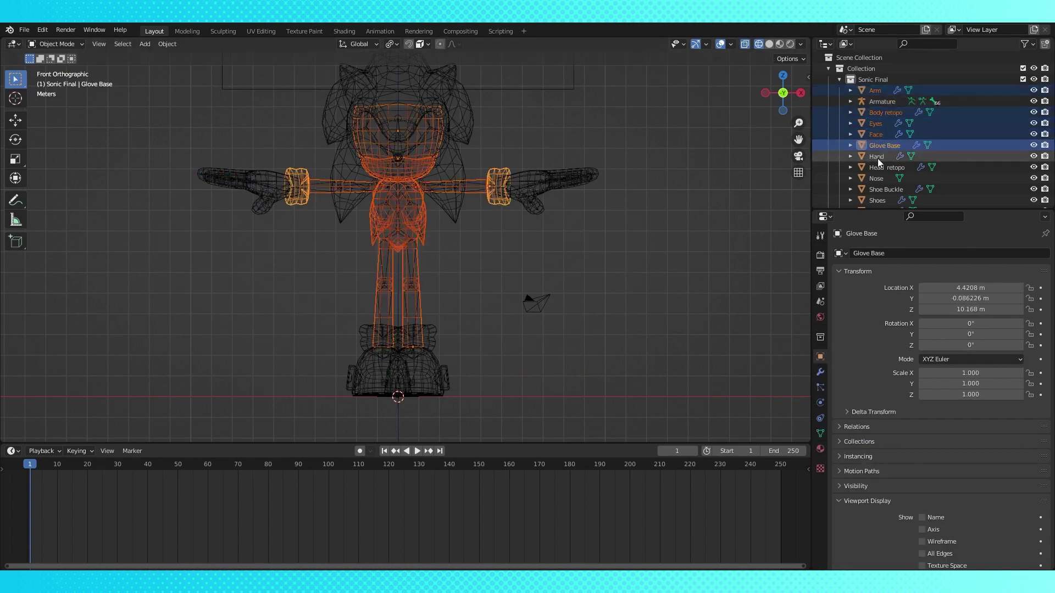
left_click(878, 157, "ctrl")
left_click(879, 167, "ctrl")
left_click(878, 178, "ctrl")
left_click(879, 189, "ctrl")
left_click(878, 200, "ctrl")
scroll(894, 171, "down", 2)
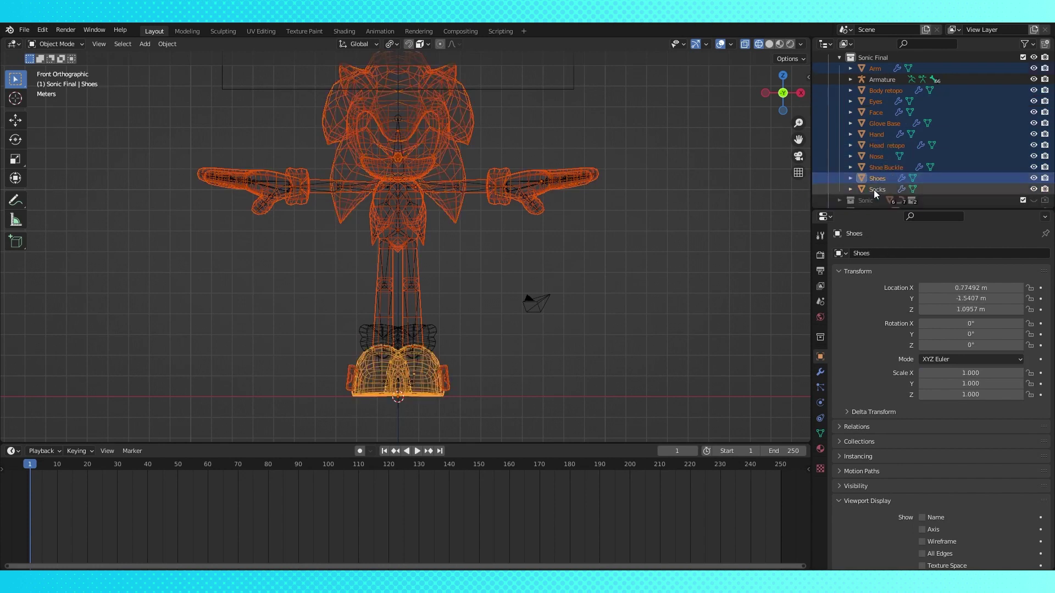
left_click(874, 189, "ctrl")
scroll(882, 170, "up", 2)
left_click(878, 103, "ctrl")
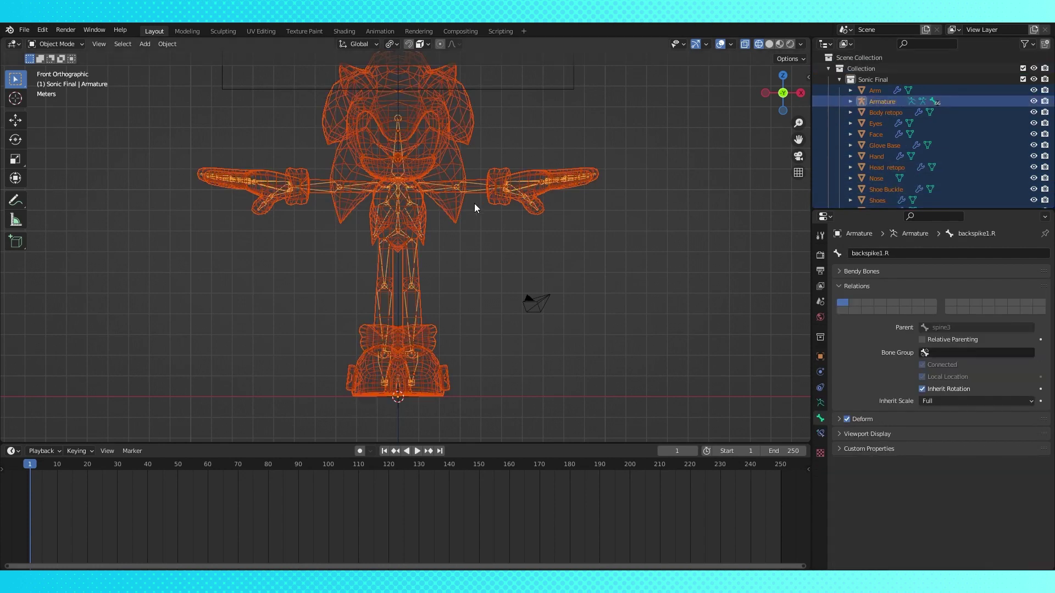
key("ctrl+p")
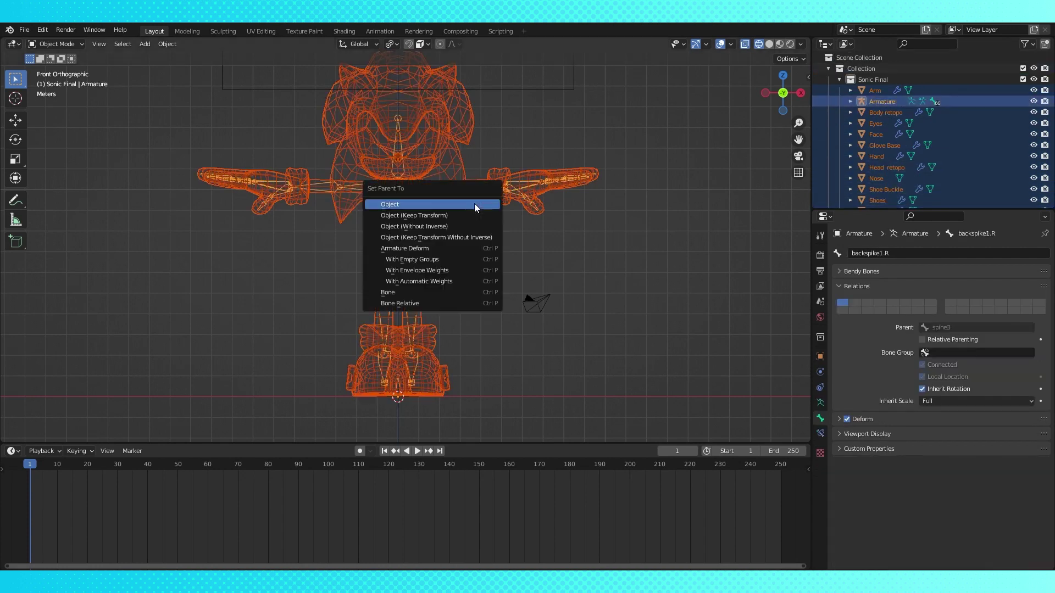
left_click(440, 281)
Select the armature, test the skinning by rotating the Arm1.L bone downward in Pose Mode, and cancel the rotation.
scroll(438, 202, "up", 1)
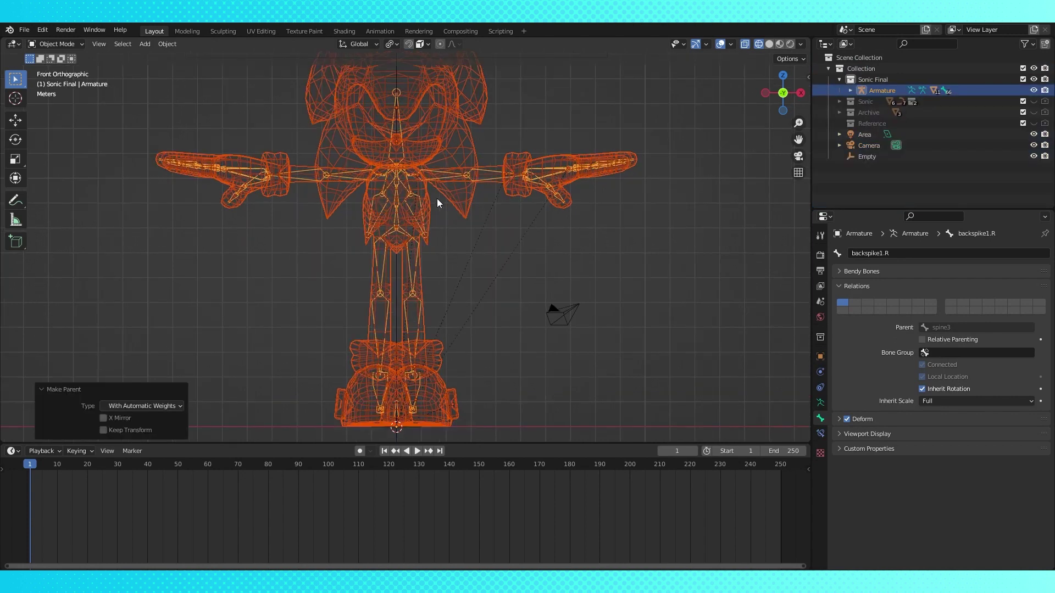
left_click(431, 170)
left_click(446, 170)
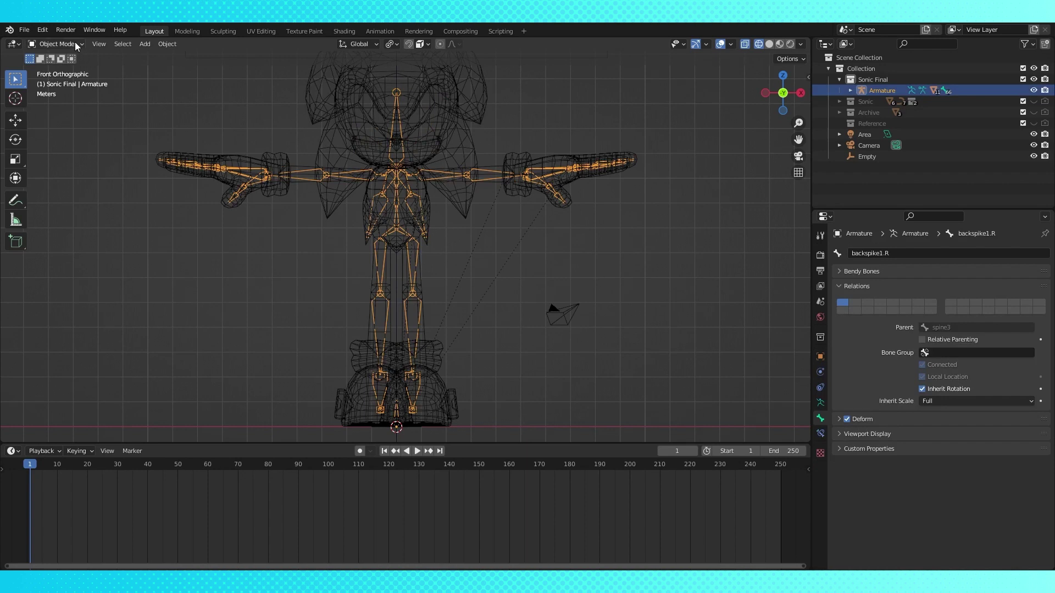
left_click(74, 43)
left_click(72, 81)
left_click(439, 177)
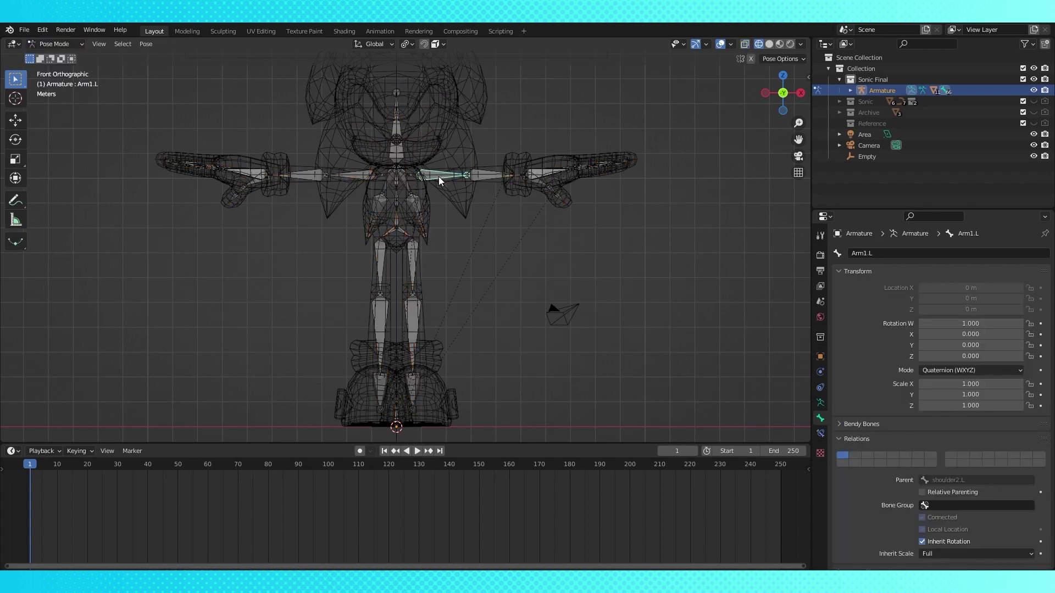
key("r")
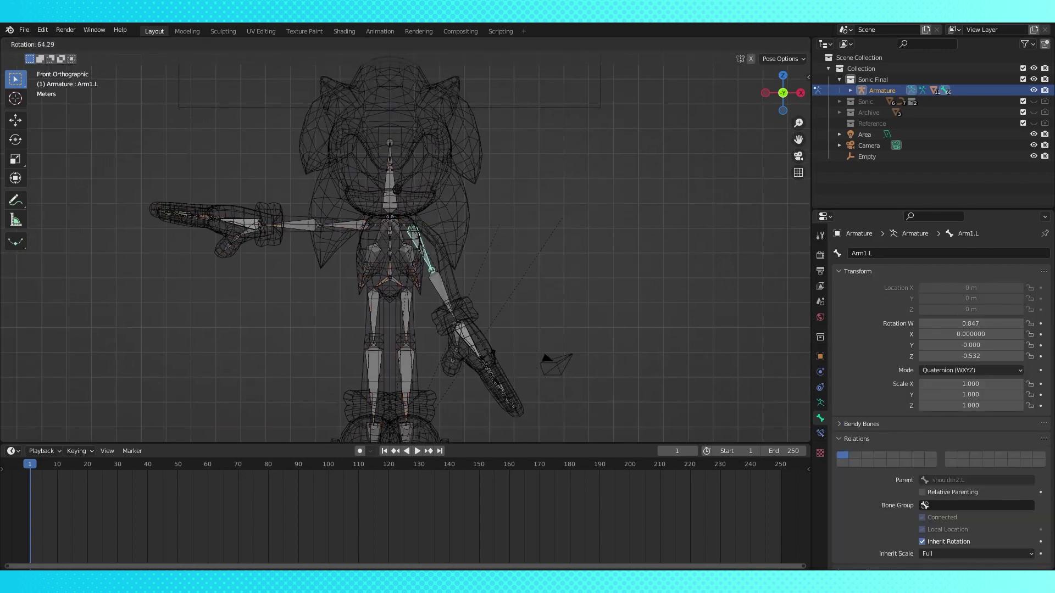
key("Escape")
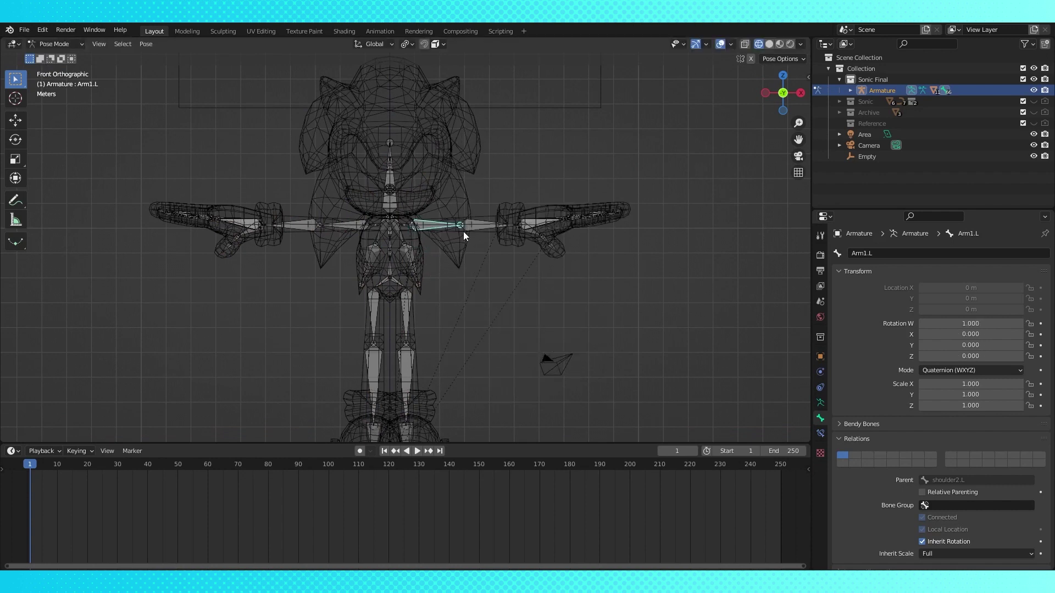
Switch the viewport to solid shading and open the viewport shading options.
left_click(769, 44)
middle_click_drag(617, 146, 595, 152)
scroll(611, 183, "up", 2)
left_click(801, 44)
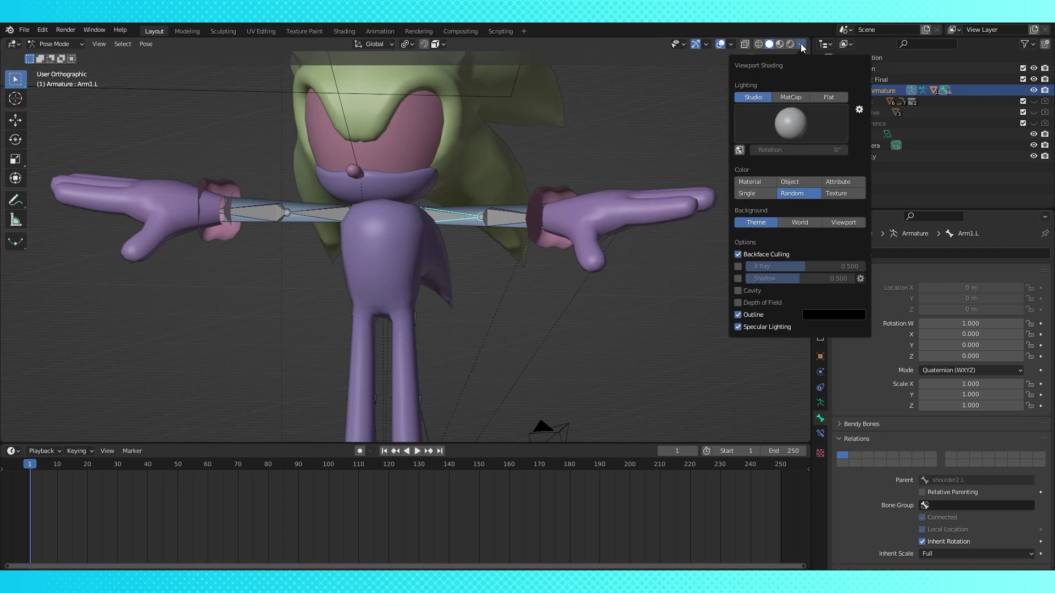
Return to Object Mode and recalculate the Arm mesh's normals to the outside in Edit Mode.
left_click(55, 44)
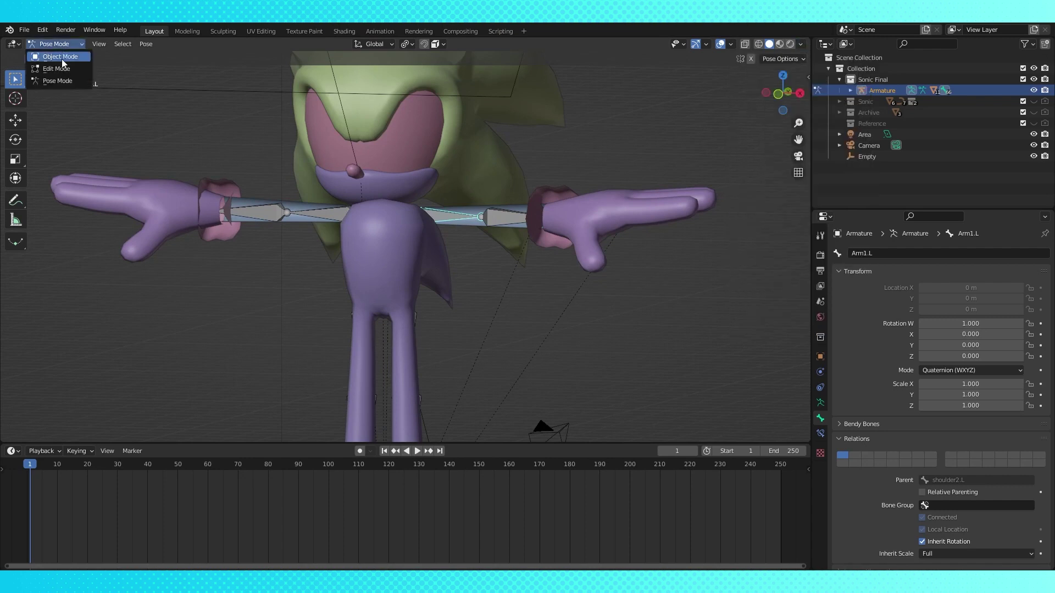
left_click(52, 57)
left_click(514, 208)
key("Tab")
key("alt+n")
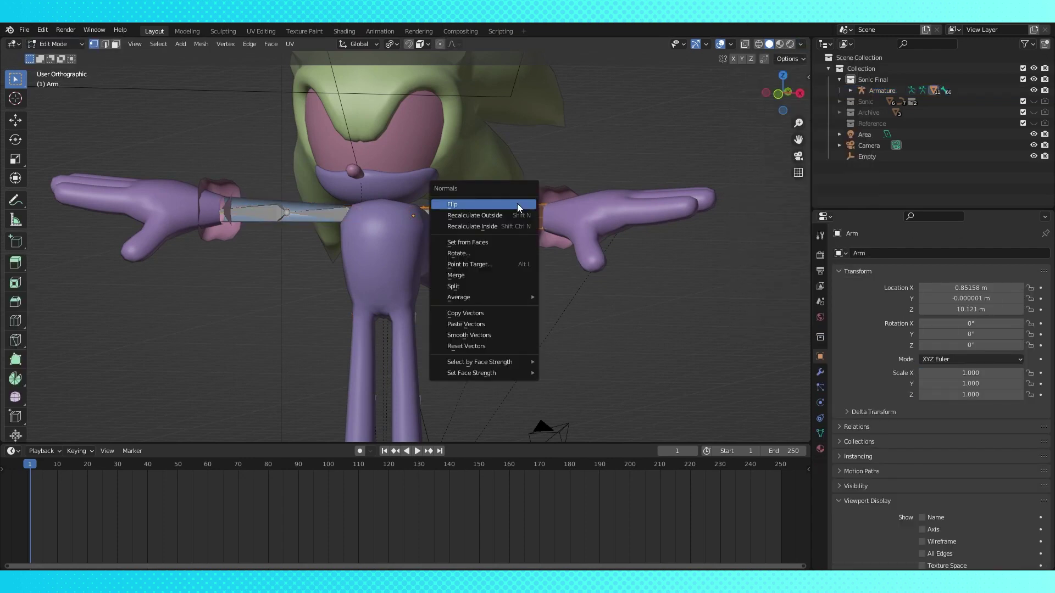
left_click(504, 214)
key("Tab")
Recalculate the normals of the glove cuff mesh to the outside in Edit Mode.
left_click(555, 202)
key("Tab")
key("alt+n")
left_click(566, 189)
scroll(551, 256, "down", 2)
middle_click_drag(550, 256, 558, 171, "shift")
key("Tab")
Recalculate the normals of the Socks mesh to the outside in Edit Mode.
left_click(443, 308)
key("Tab")
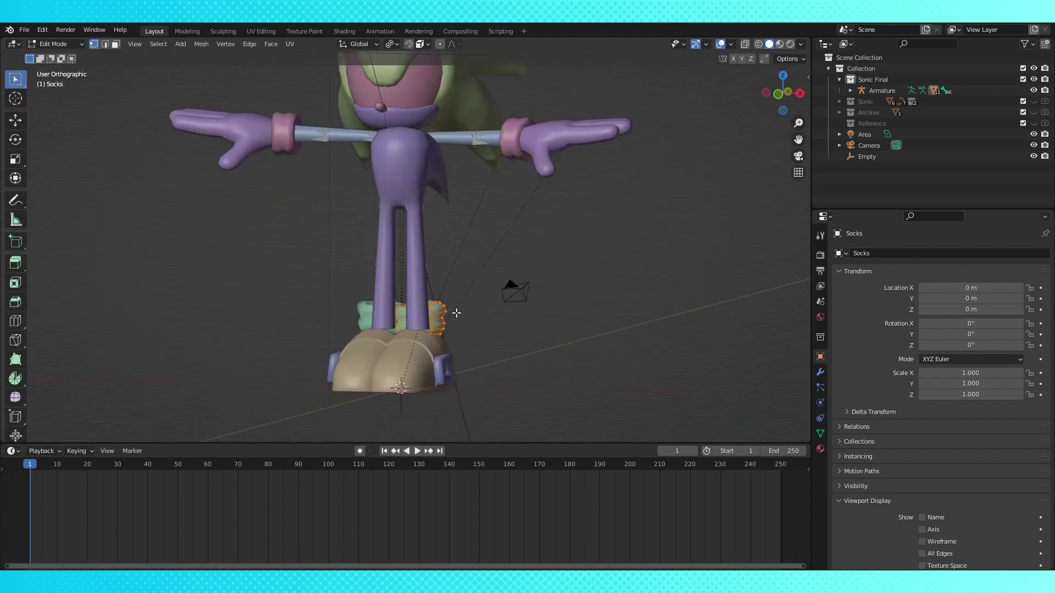
key("alt+n")
left_click(456, 313)
key("Tab")
Select the armature and enable In Front in its viewport display settings.
middle_click_drag(495, 309, 555, 295)
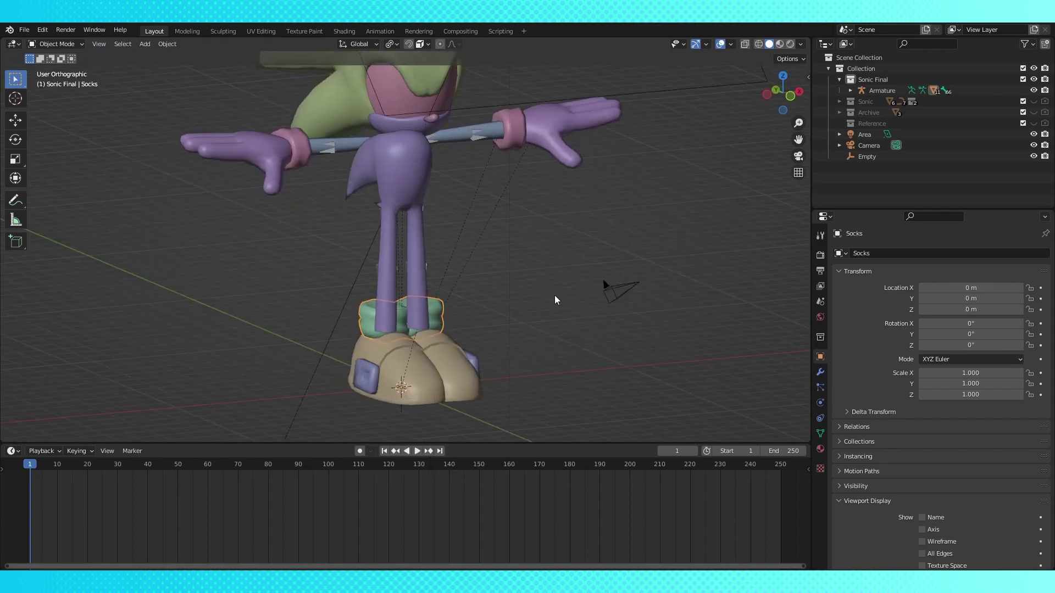
left_click(413, 260)
scroll(934, 412, "down", 3)
left_click(922, 525)
left_click(922, 525)
middle_click_drag(635, 233, 572, 292)
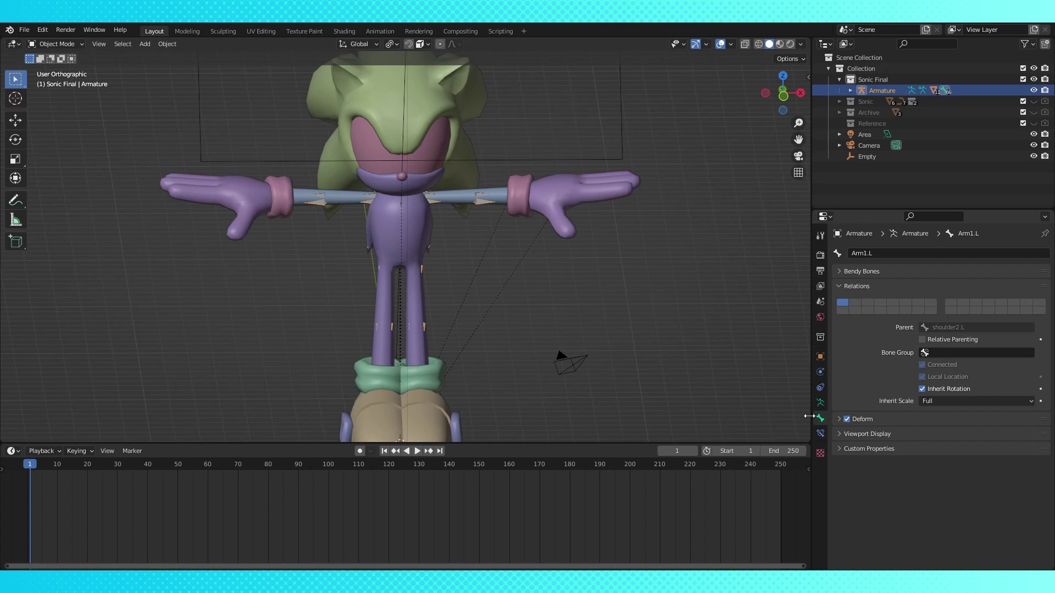
left_click(820, 403)
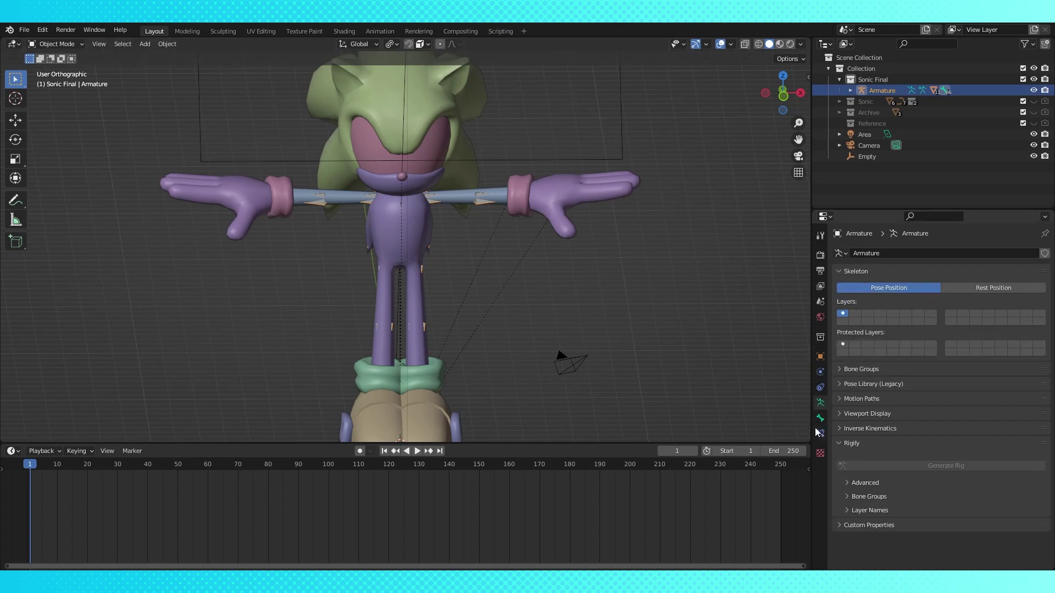
left_click(839, 414)
left_click(922, 479)
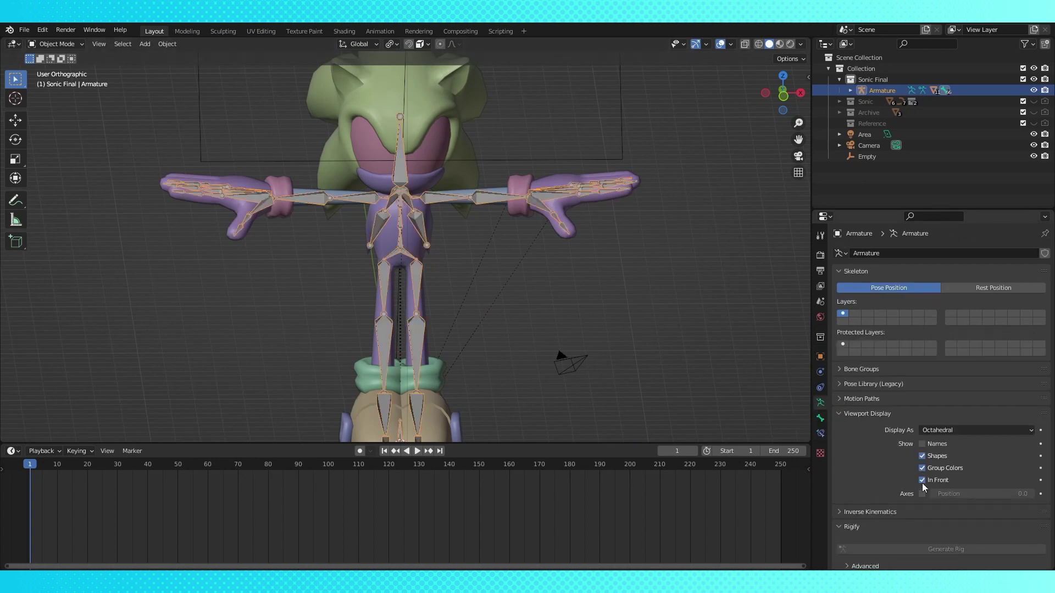
Deselect the armature and disable Backface Culling in the viewport shading options.
left_click(698, 312)
mouse_move(674, 273)
middle_mouse_down()
mouse_move(605, 267)
mouse_move(683, 265)
mouse_move(616, 266)
mouse_move(664, 268)
middle_mouse_up()
left_click(800, 44)
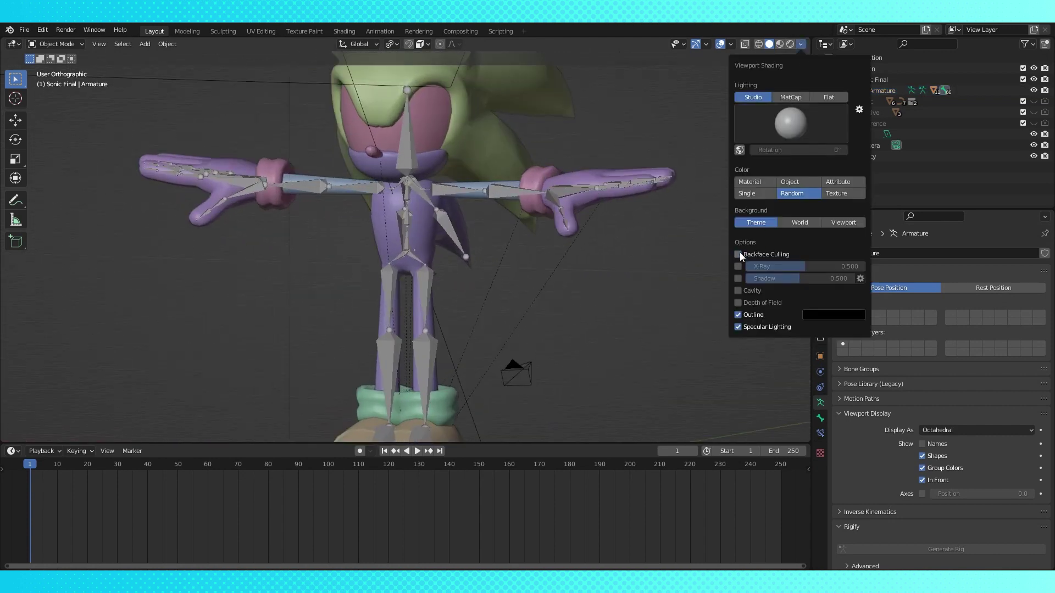
middle_click_drag(623, 208, 631, 193)
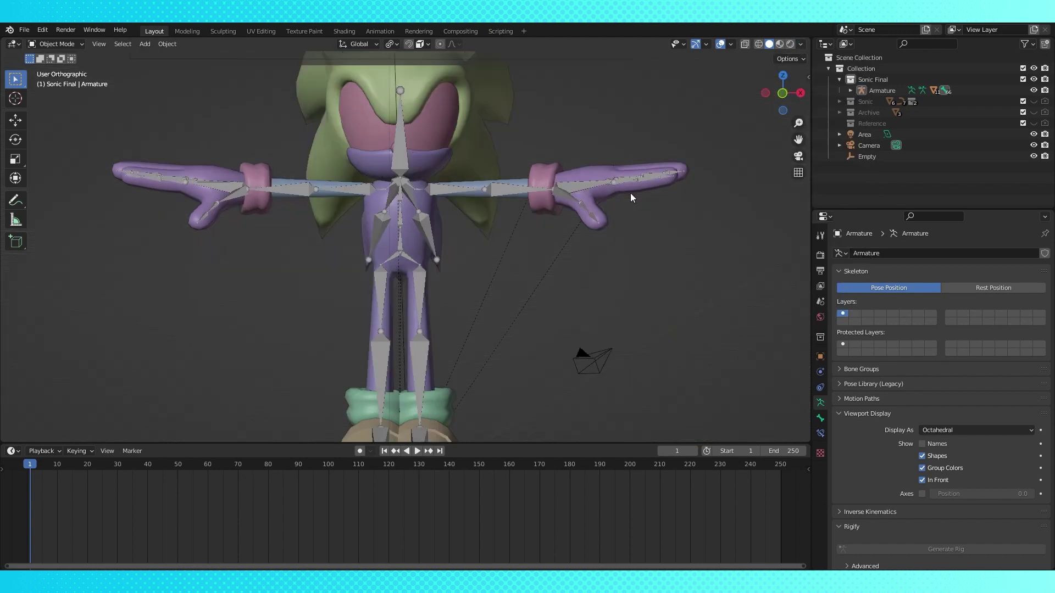
Select the armature together with the Arm mesh and switch the Arm mesh to Weight Paint mode.
left_click(444, 189)
key("KP_1")
key("Tab")
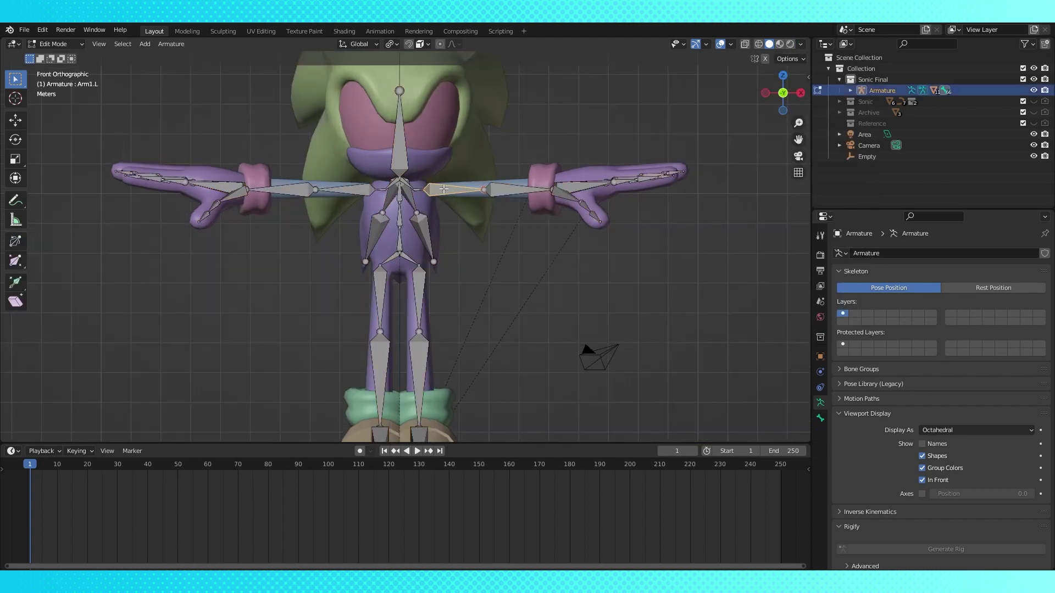
scroll(484, 200, "up", 2)
key("Tab")
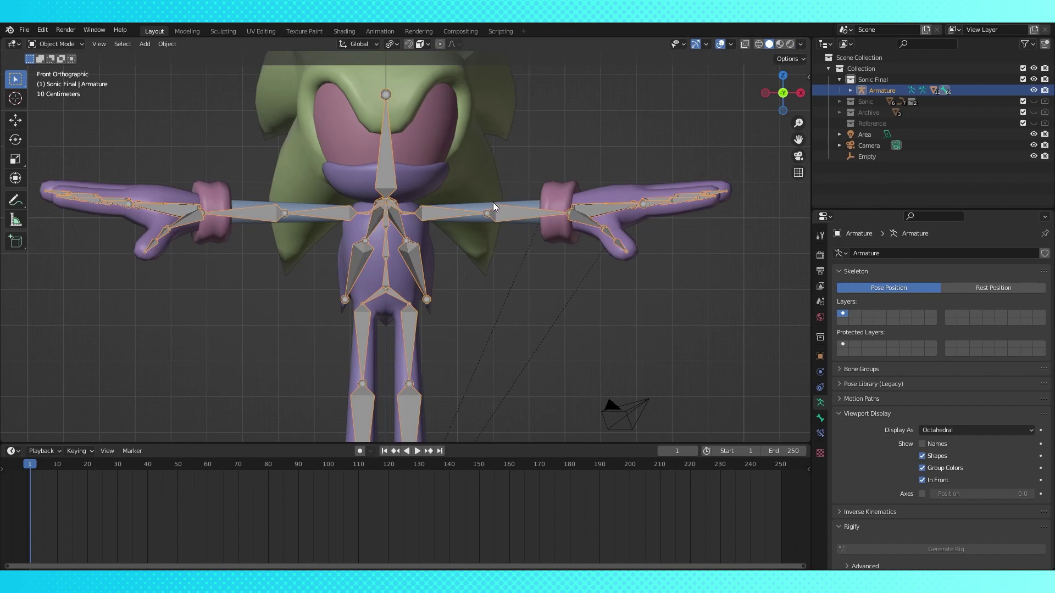
left_click(510, 202, "shift")
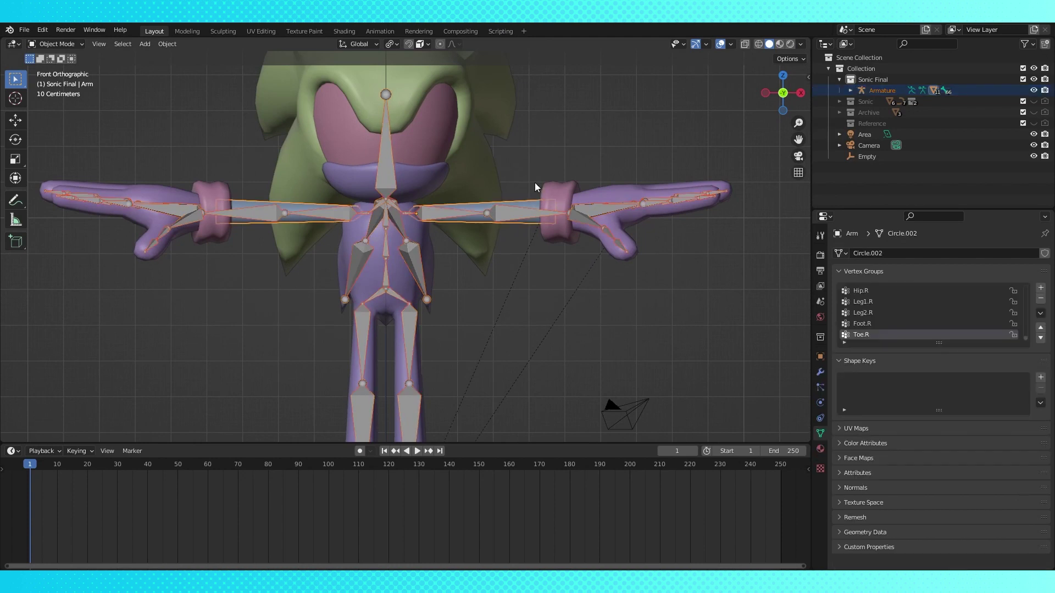
middle_click_drag(535, 182, 528, 181)
left_click(56, 44)
left_click(55, 105)
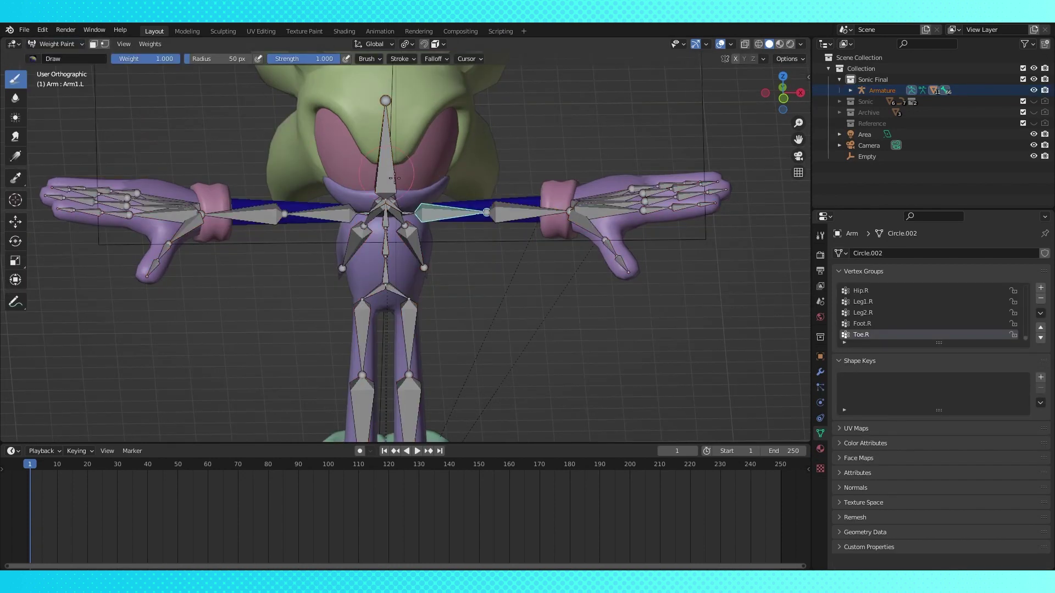
Examine the Arm mesh's weights for the left arm, thumb and finger bones.
left_click(461, 214, "ctrl")
left_click(512, 216, "ctrl")
left_click(581, 226, "ctrl")
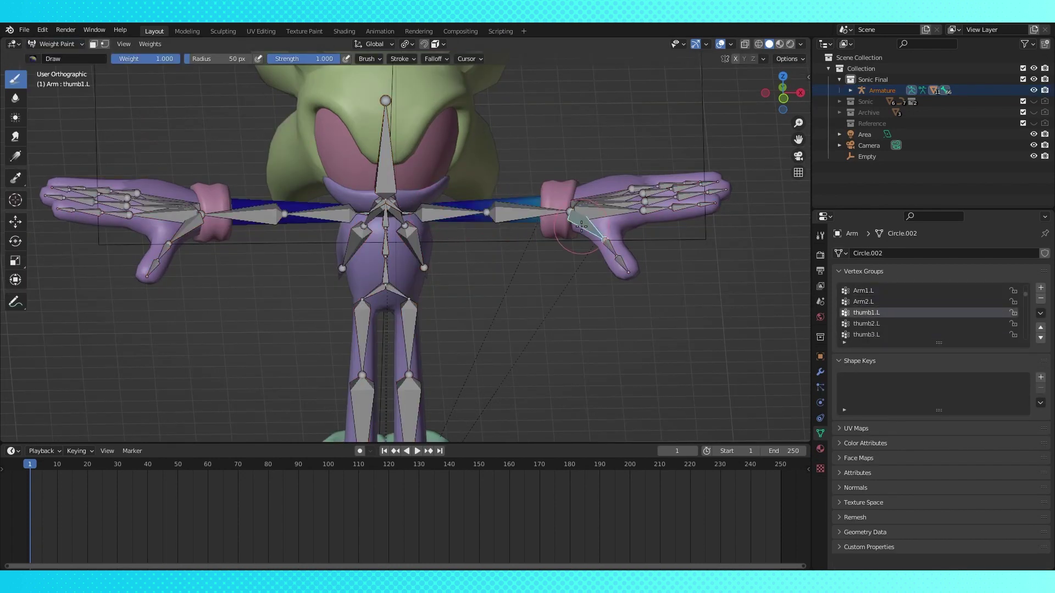
middle_click_drag(581, 226, 583, 273)
left_click(602, 221, "ctrl")
left_click(608, 206, "ctrl")
left_click(608, 196, "ctrl")
left_click(601, 186, "ctrl")
middle_click_drag(599, 185, 576, 141)
Check the Arm mesh's weights for the head, left shoulder and left back spike bones.
left_click(415, 160, "ctrl")
middle_click_drag(415, 160, 413, 191)
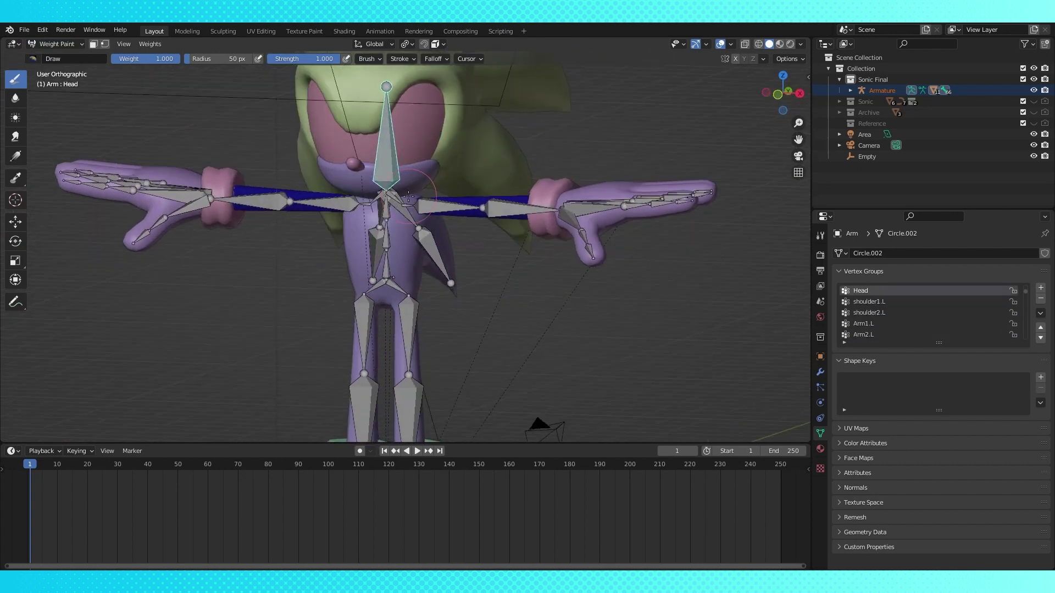
left_click(403, 205, "ctrl")
left_click(437, 252, "ctrl")
Activate the backspike1.L bone's vertex group and select its assigned Arm vertices in Edit Mode.
left_click(405, 219, "ctrl")
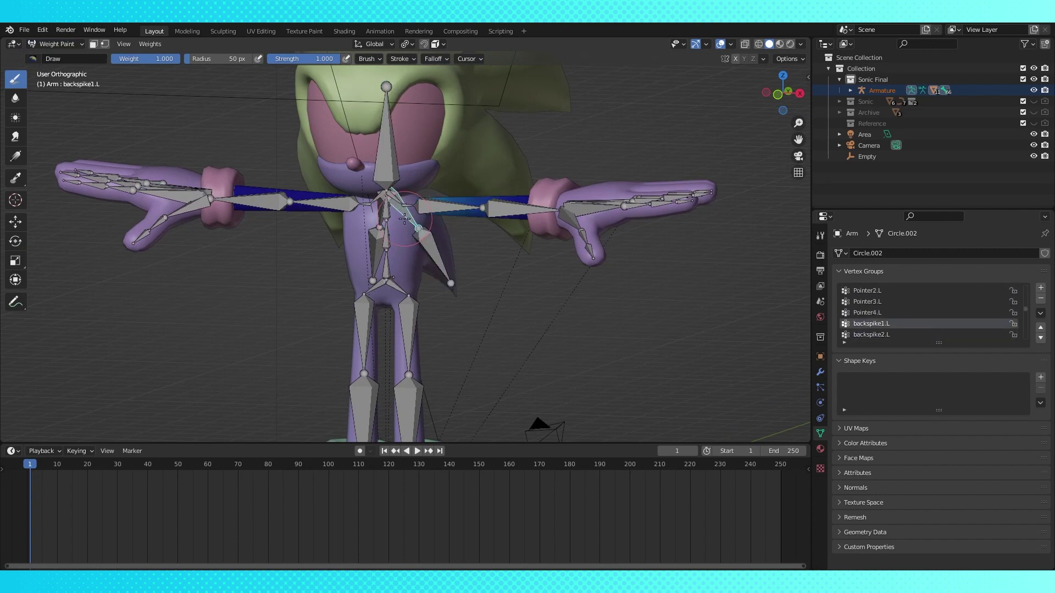
key("Tab")
left_click(969, 357)
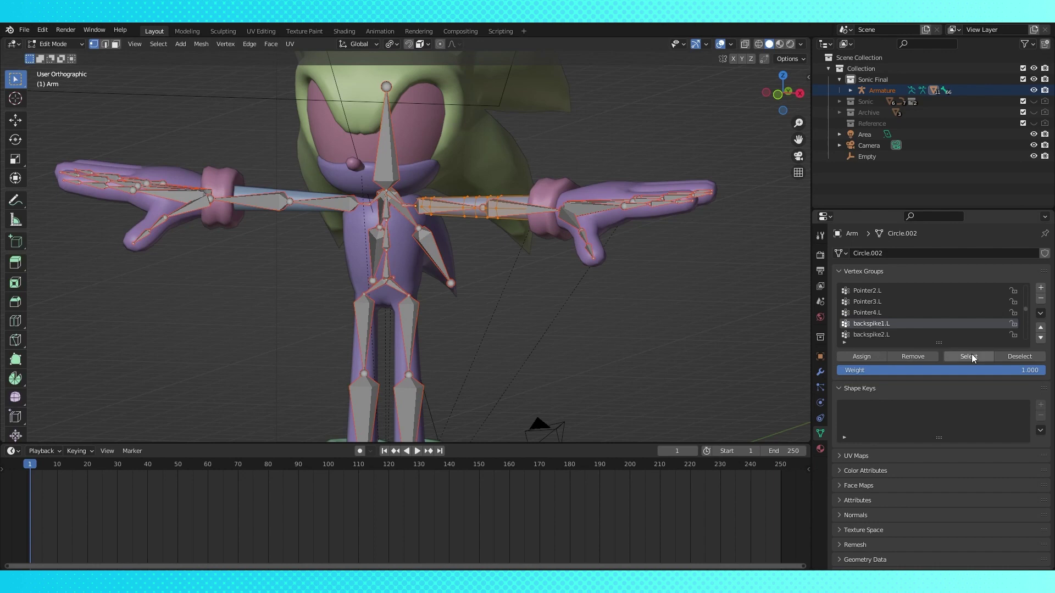
Remove the selected Arm mesh vertices from the backspike2.L vertex group and return to Weight Paint mode.
key("Tab")
left_click(435, 249, "ctrl")
key("Tab")
left_click(933, 356)
key("Tab")
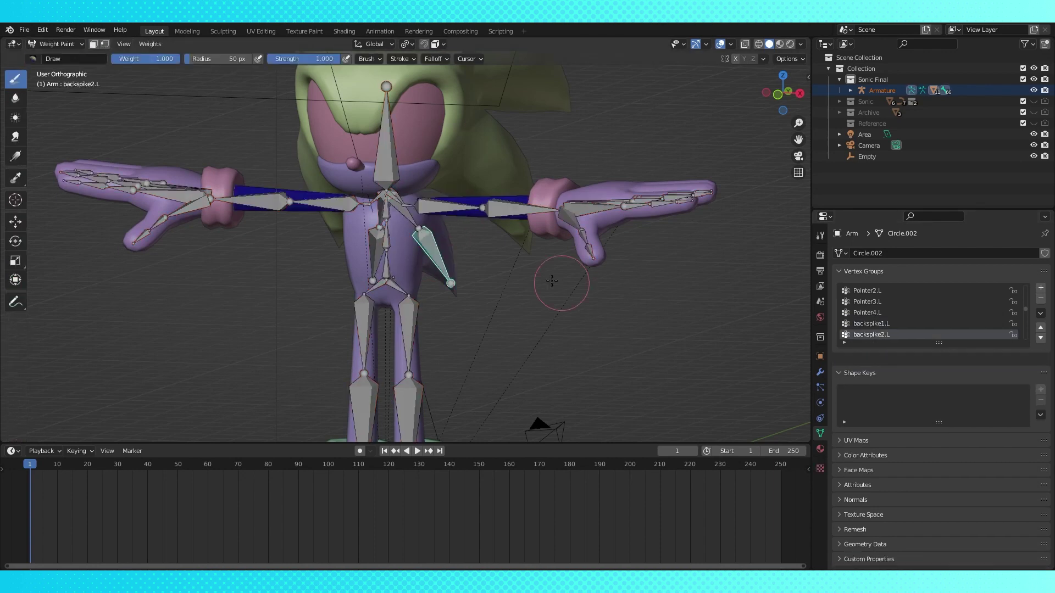
Remove the selected Arm mesh vertices from the Head vertex group and return to Weight Paint mode.
left_click(372, 158, "ctrl")
key("Tab")
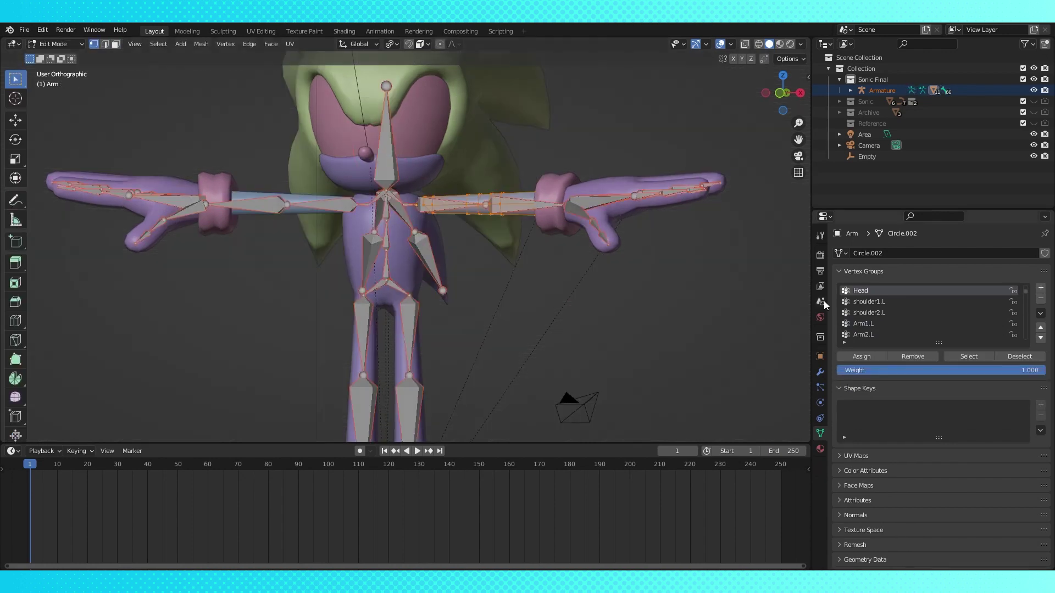
left_click(928, 361)
key("Tab")
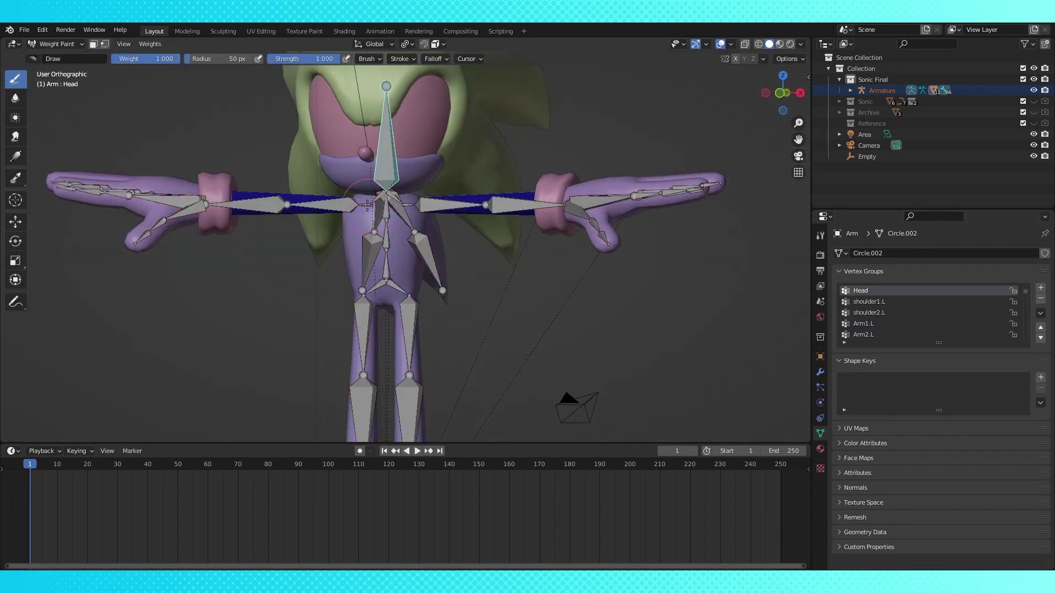
Activate the shoulder1.L bone's vertex group and remove the selected Arm mesh vertices from it in Edit Mode.
left_click(415, 208, "ctrl")
scroll(433, 222, "up", 2)
middle_click_drag(445, 212, 419, 218)
left_click(392, 217, "ctrl")
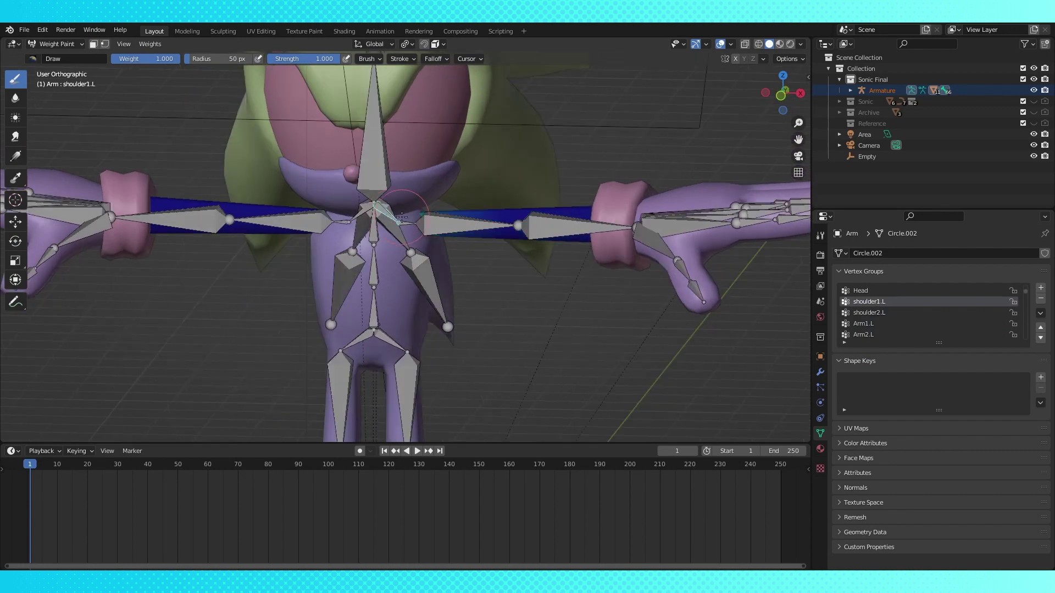
key("Tab")
left_click(917, 357)
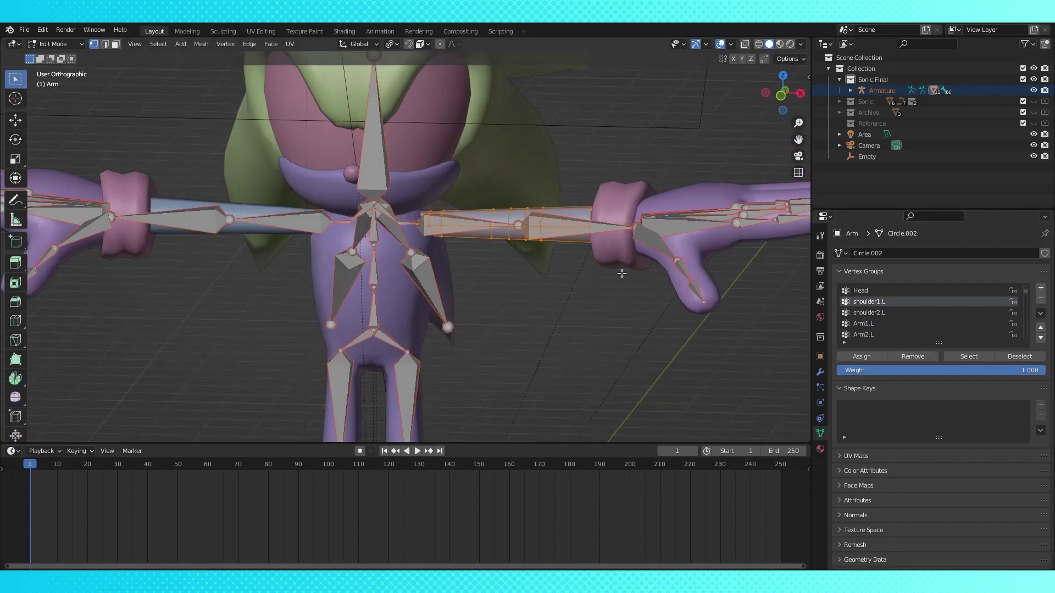
Remove the selected Arm vertices from the active shoulder vertex group, and make shoulder1.R the active group in Weight Paint mode.
key("Tab")
key("Tab")
left_click(911, 361)
key("Tab")
left_click(863, 334)
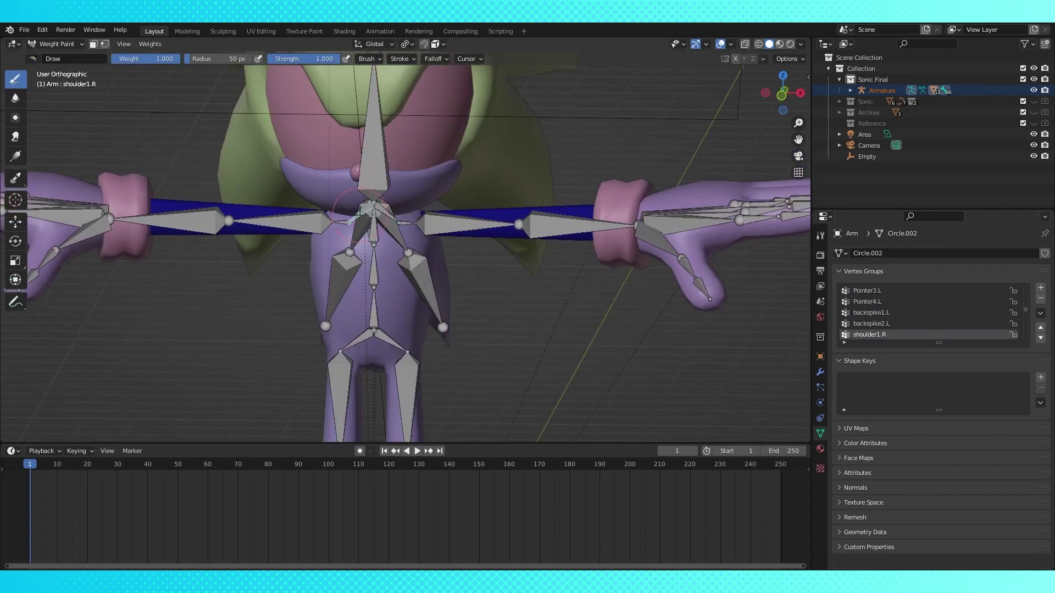